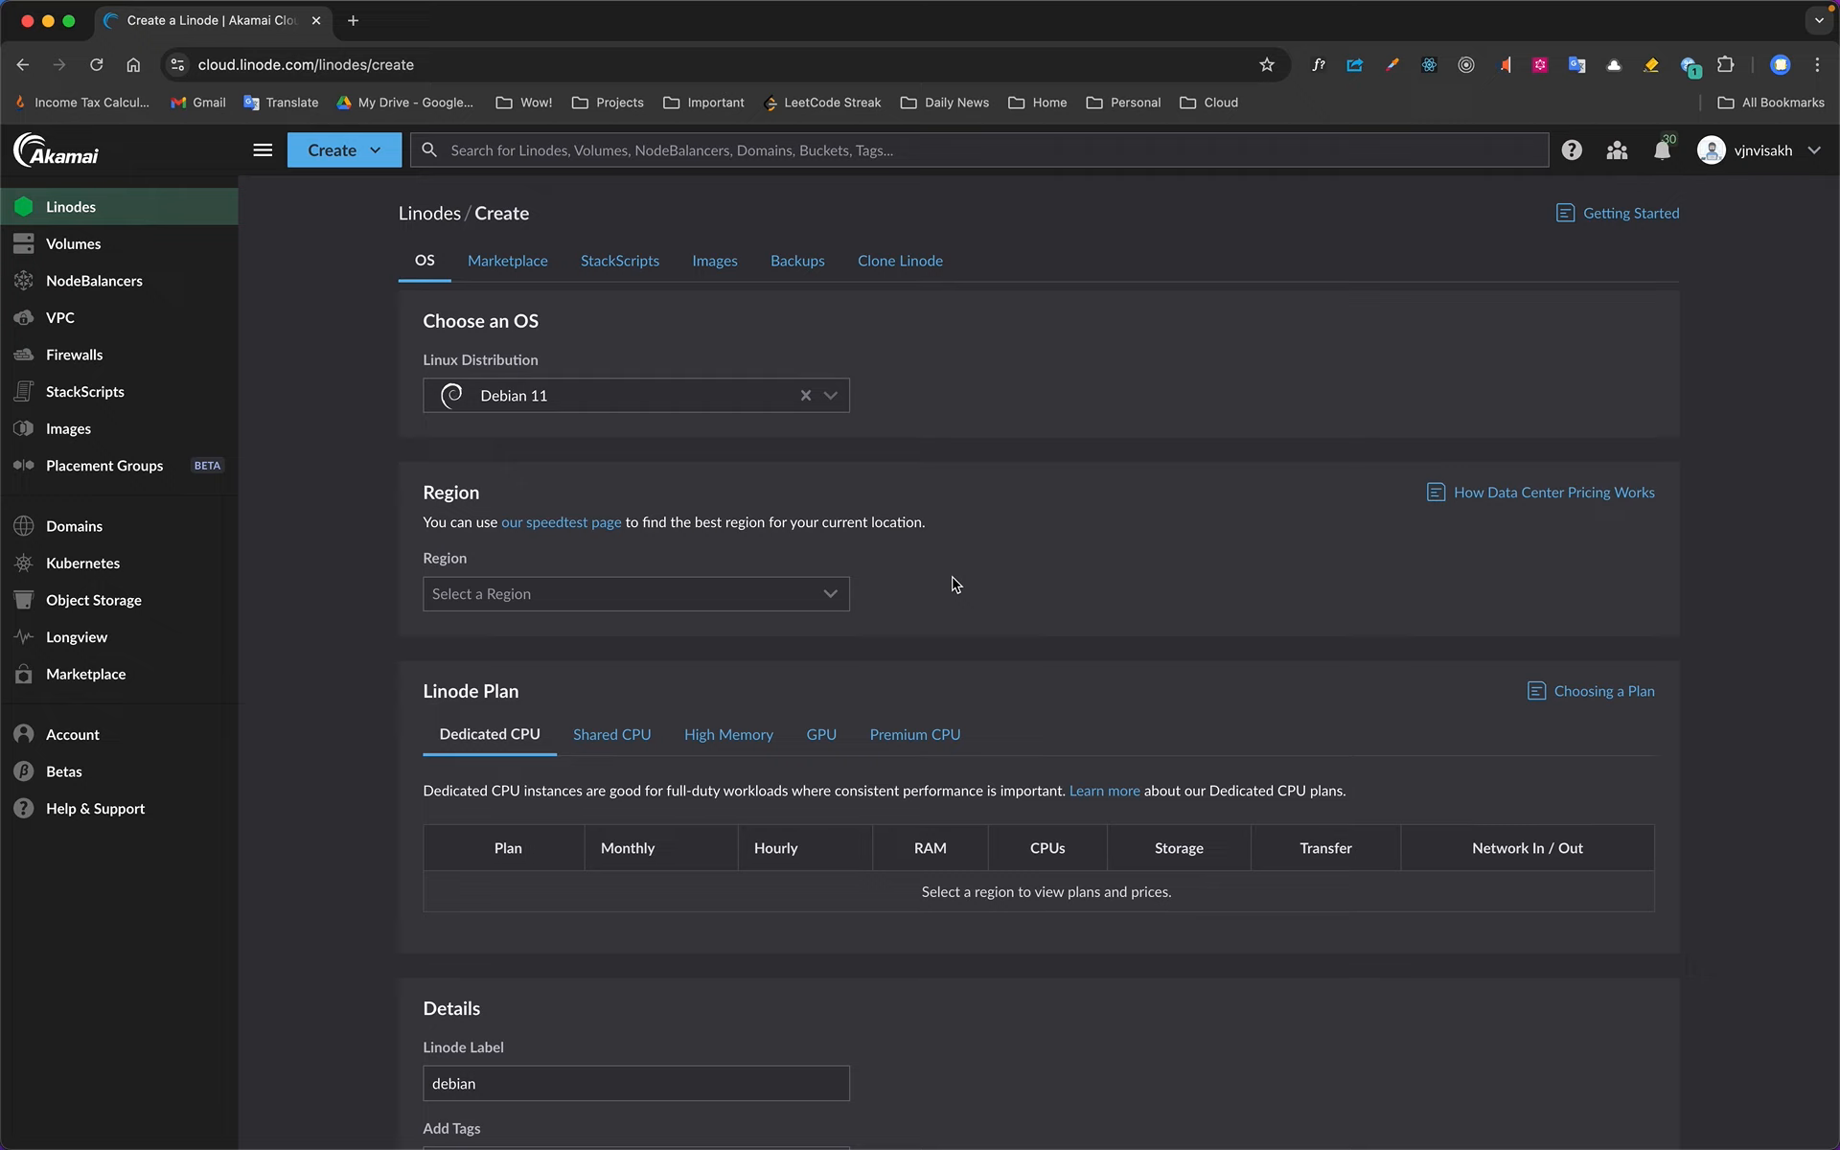
Search the Marketplace apps for Jenkins and select Jenkins as the app for the new Linode
left_click(532, 273)
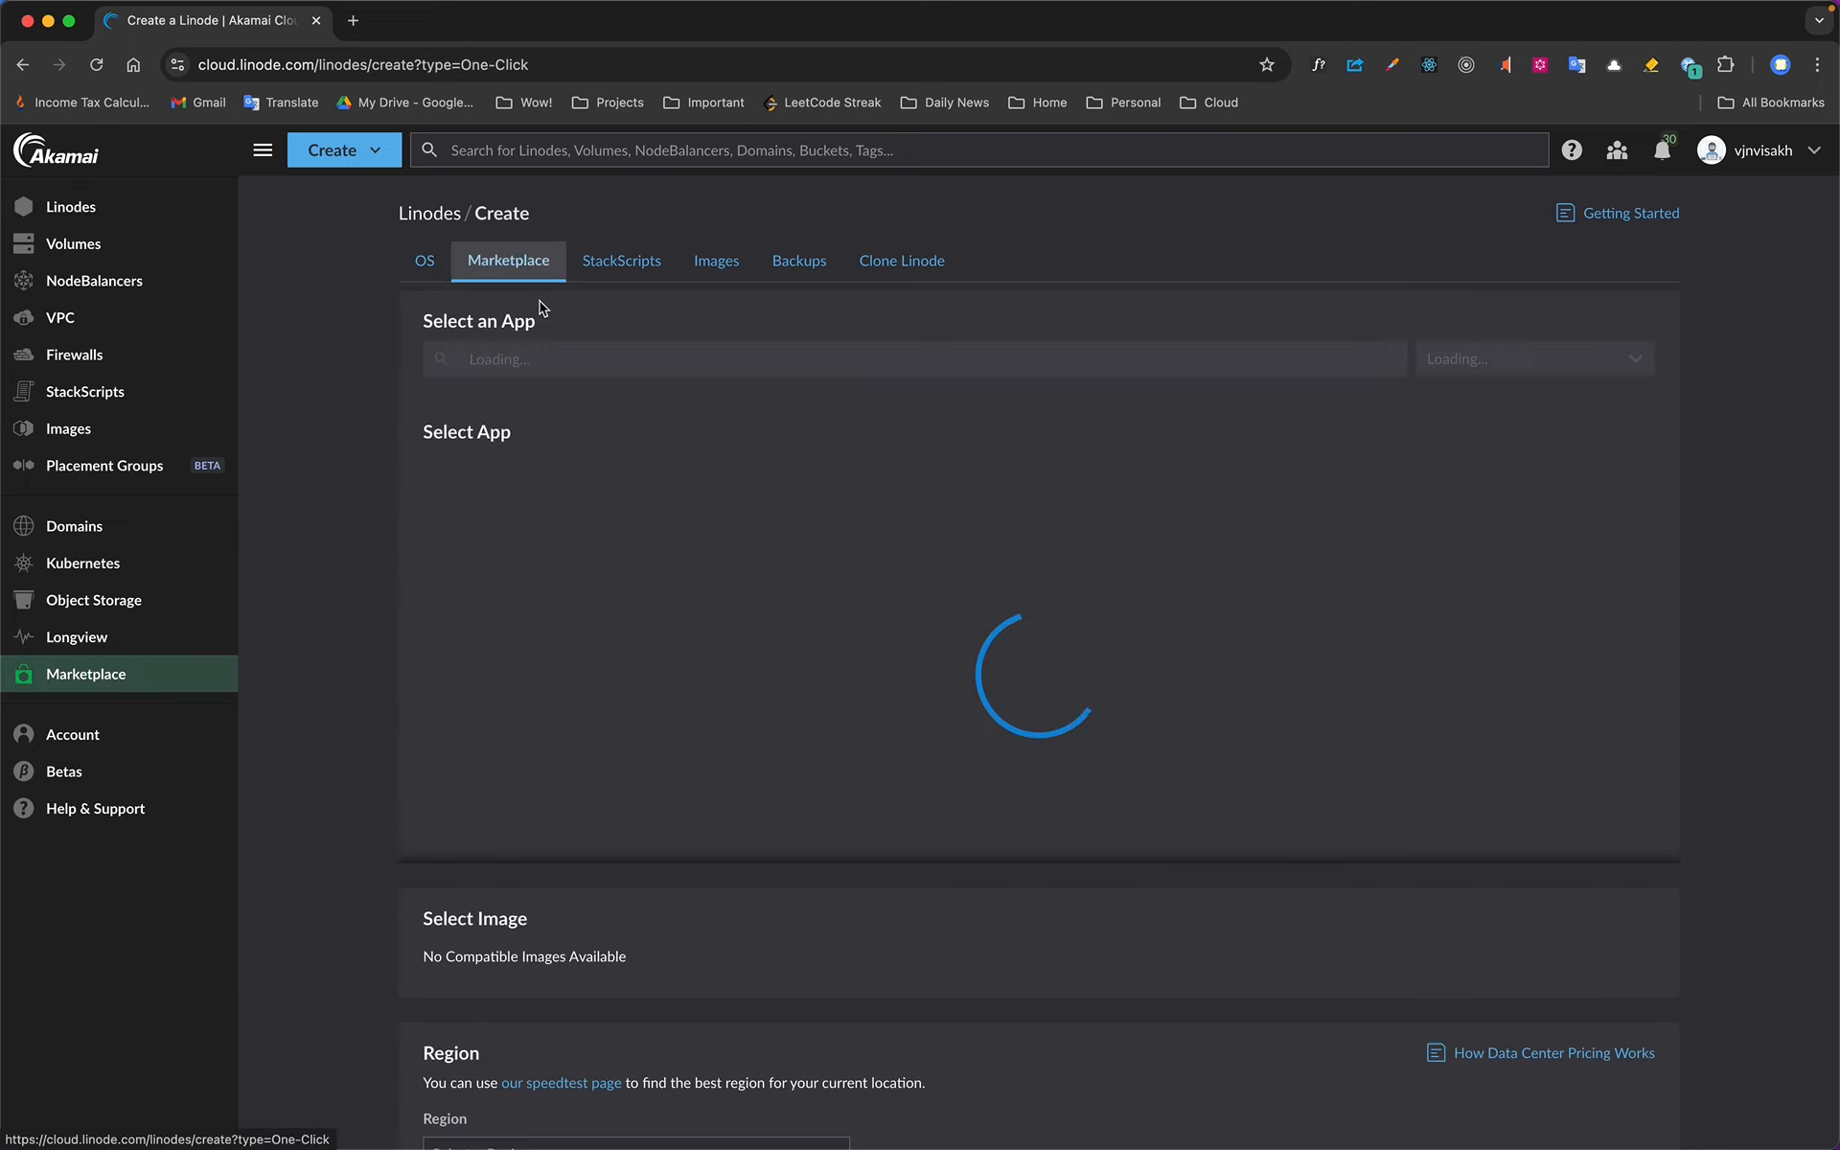
left_click(589, 360)
type("jenkins")
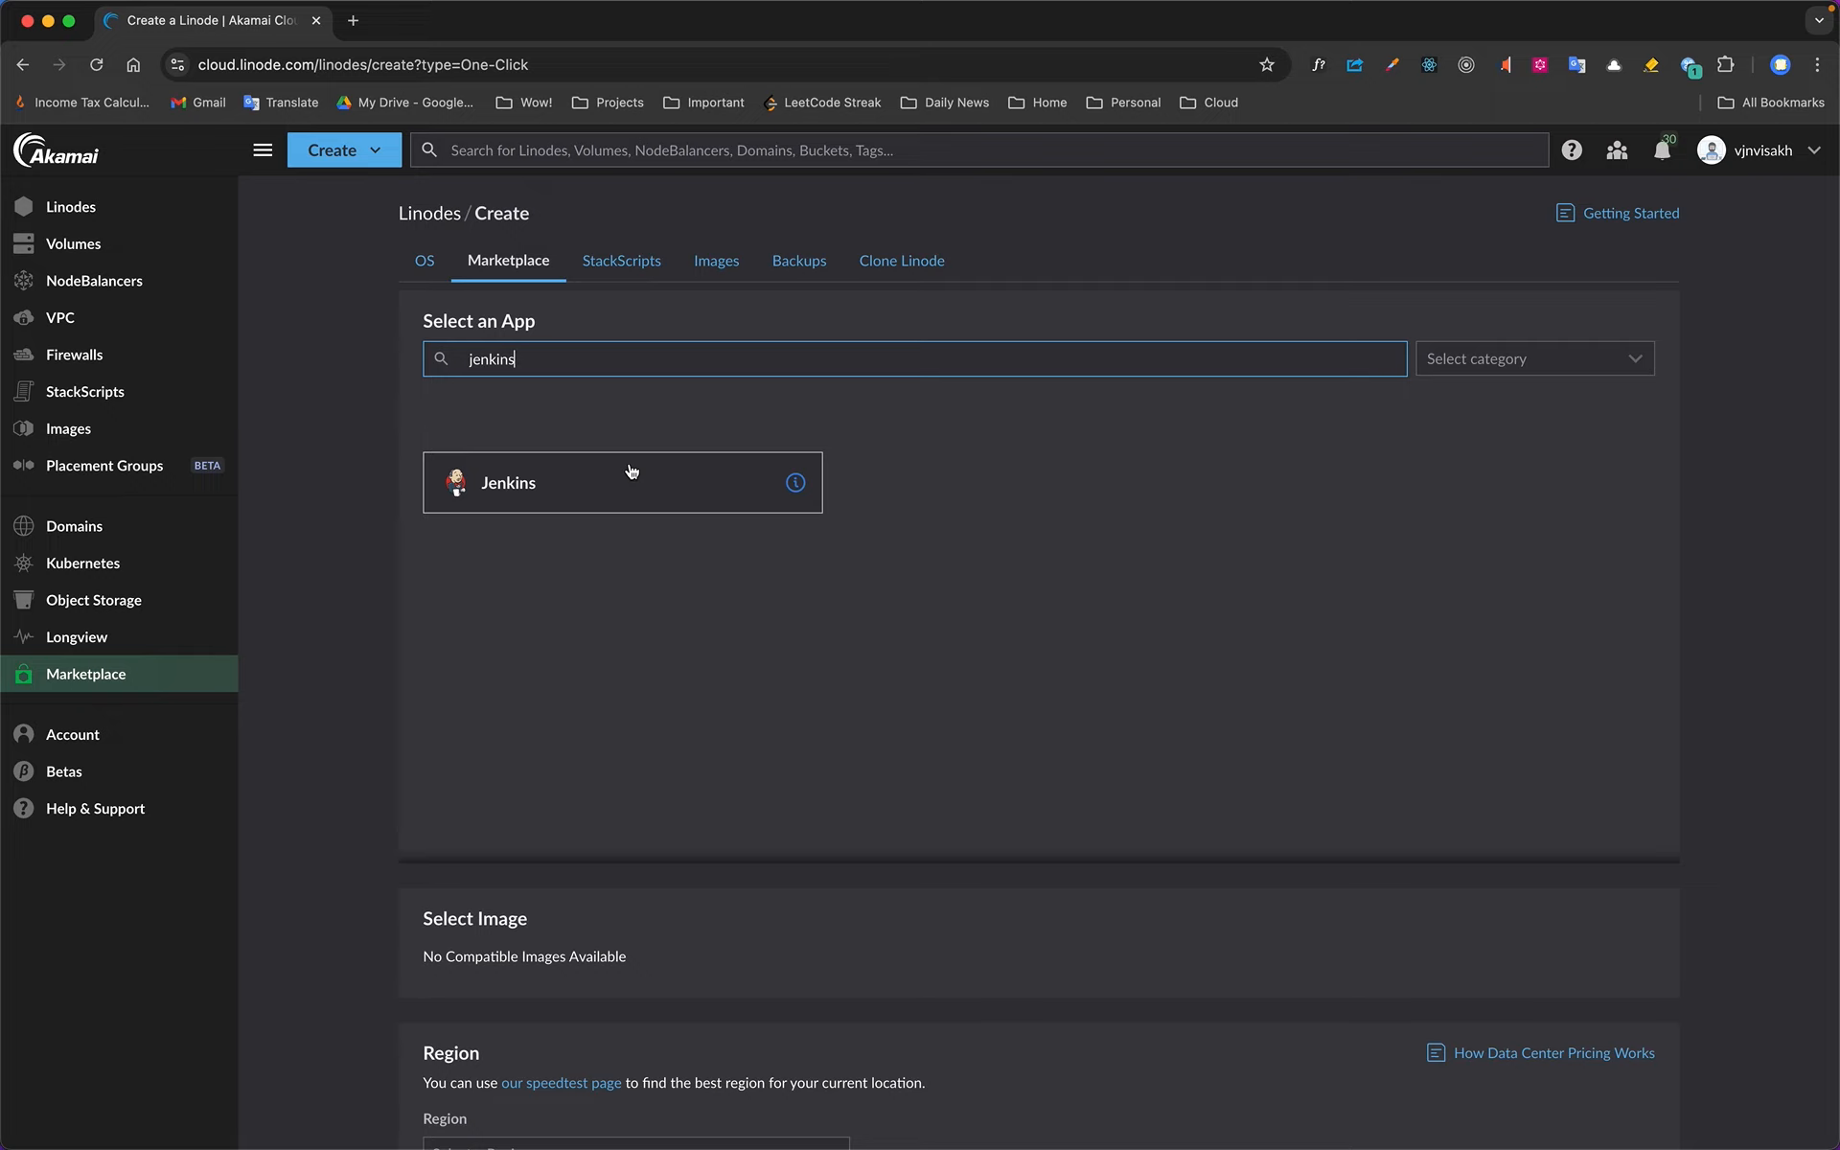
left_click(684, 492)
Fill in the Jenkins setup's limited sudo username and the admin email for the Let's Encrypt SSL certificate
scroll(714, 532, "down", 5)
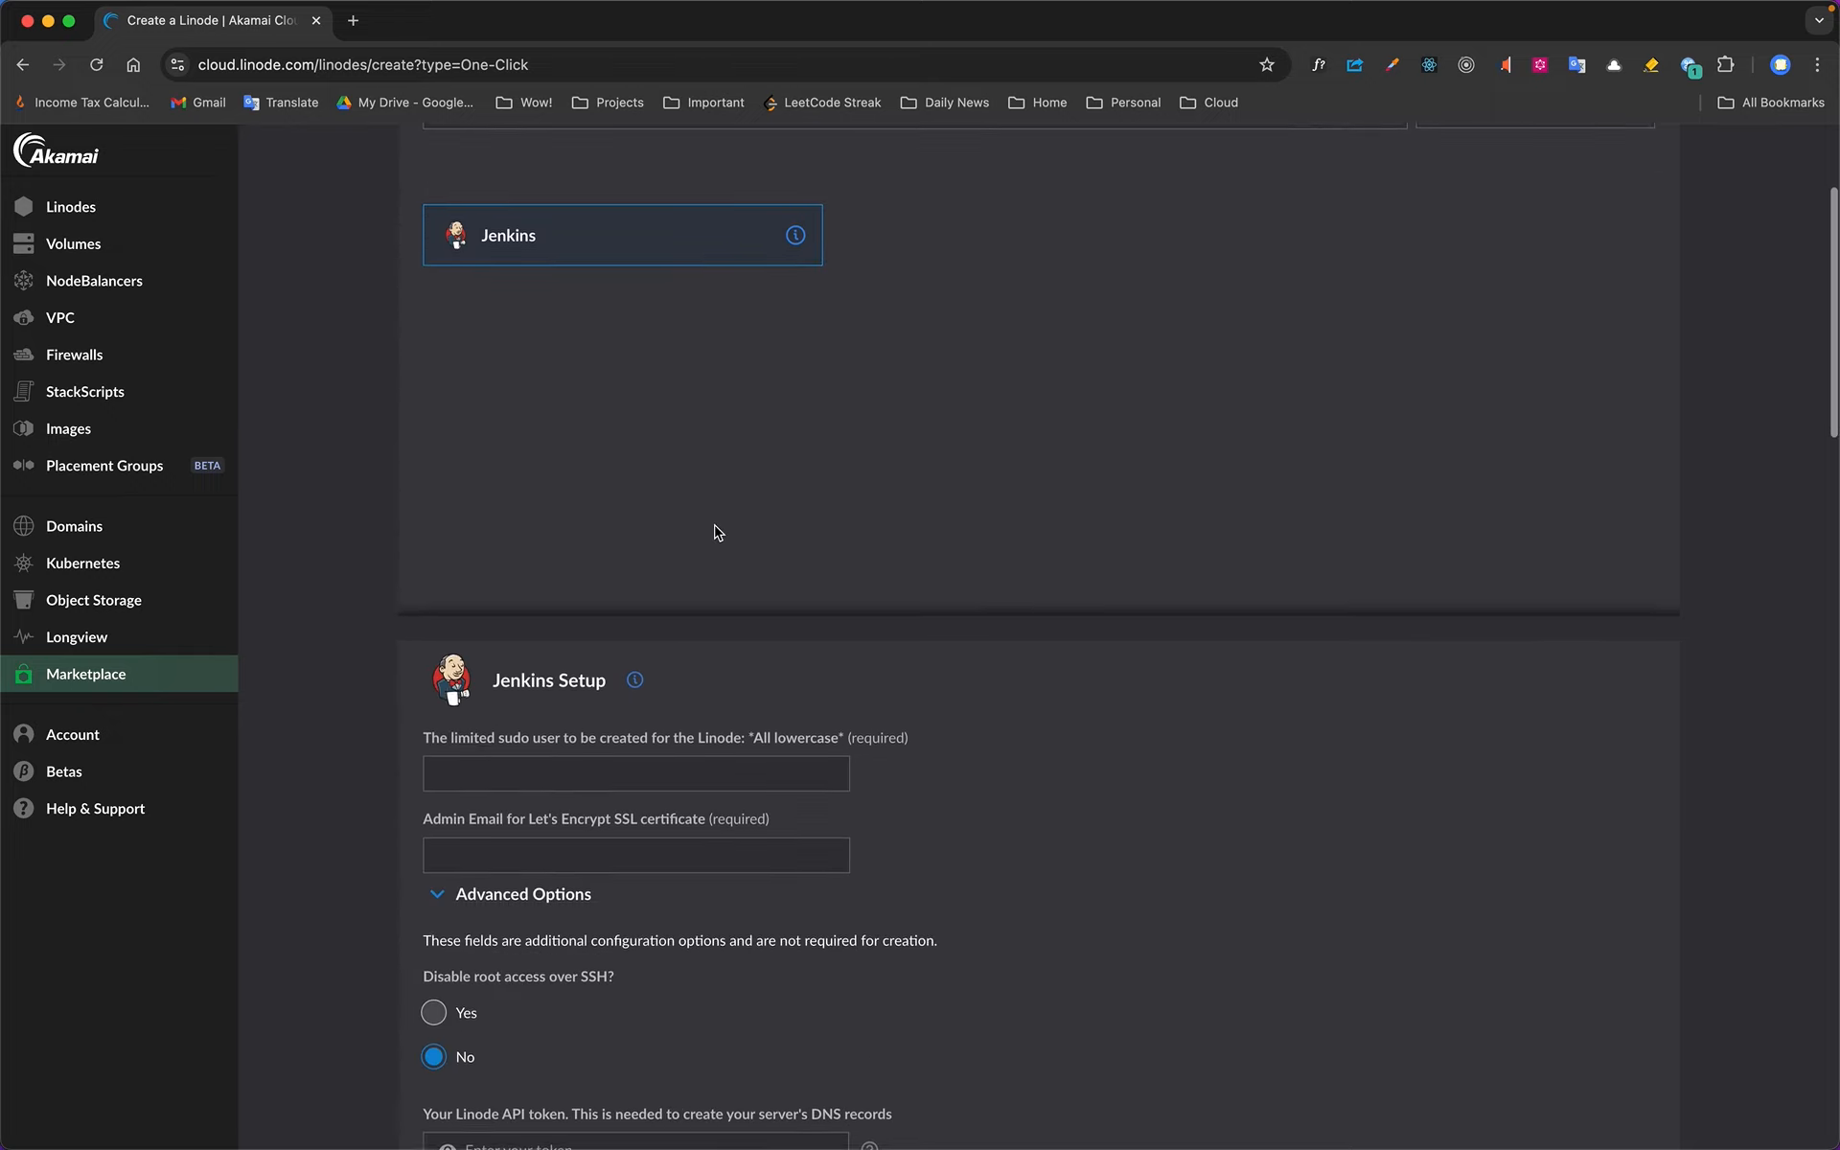
left_click(675, 622)
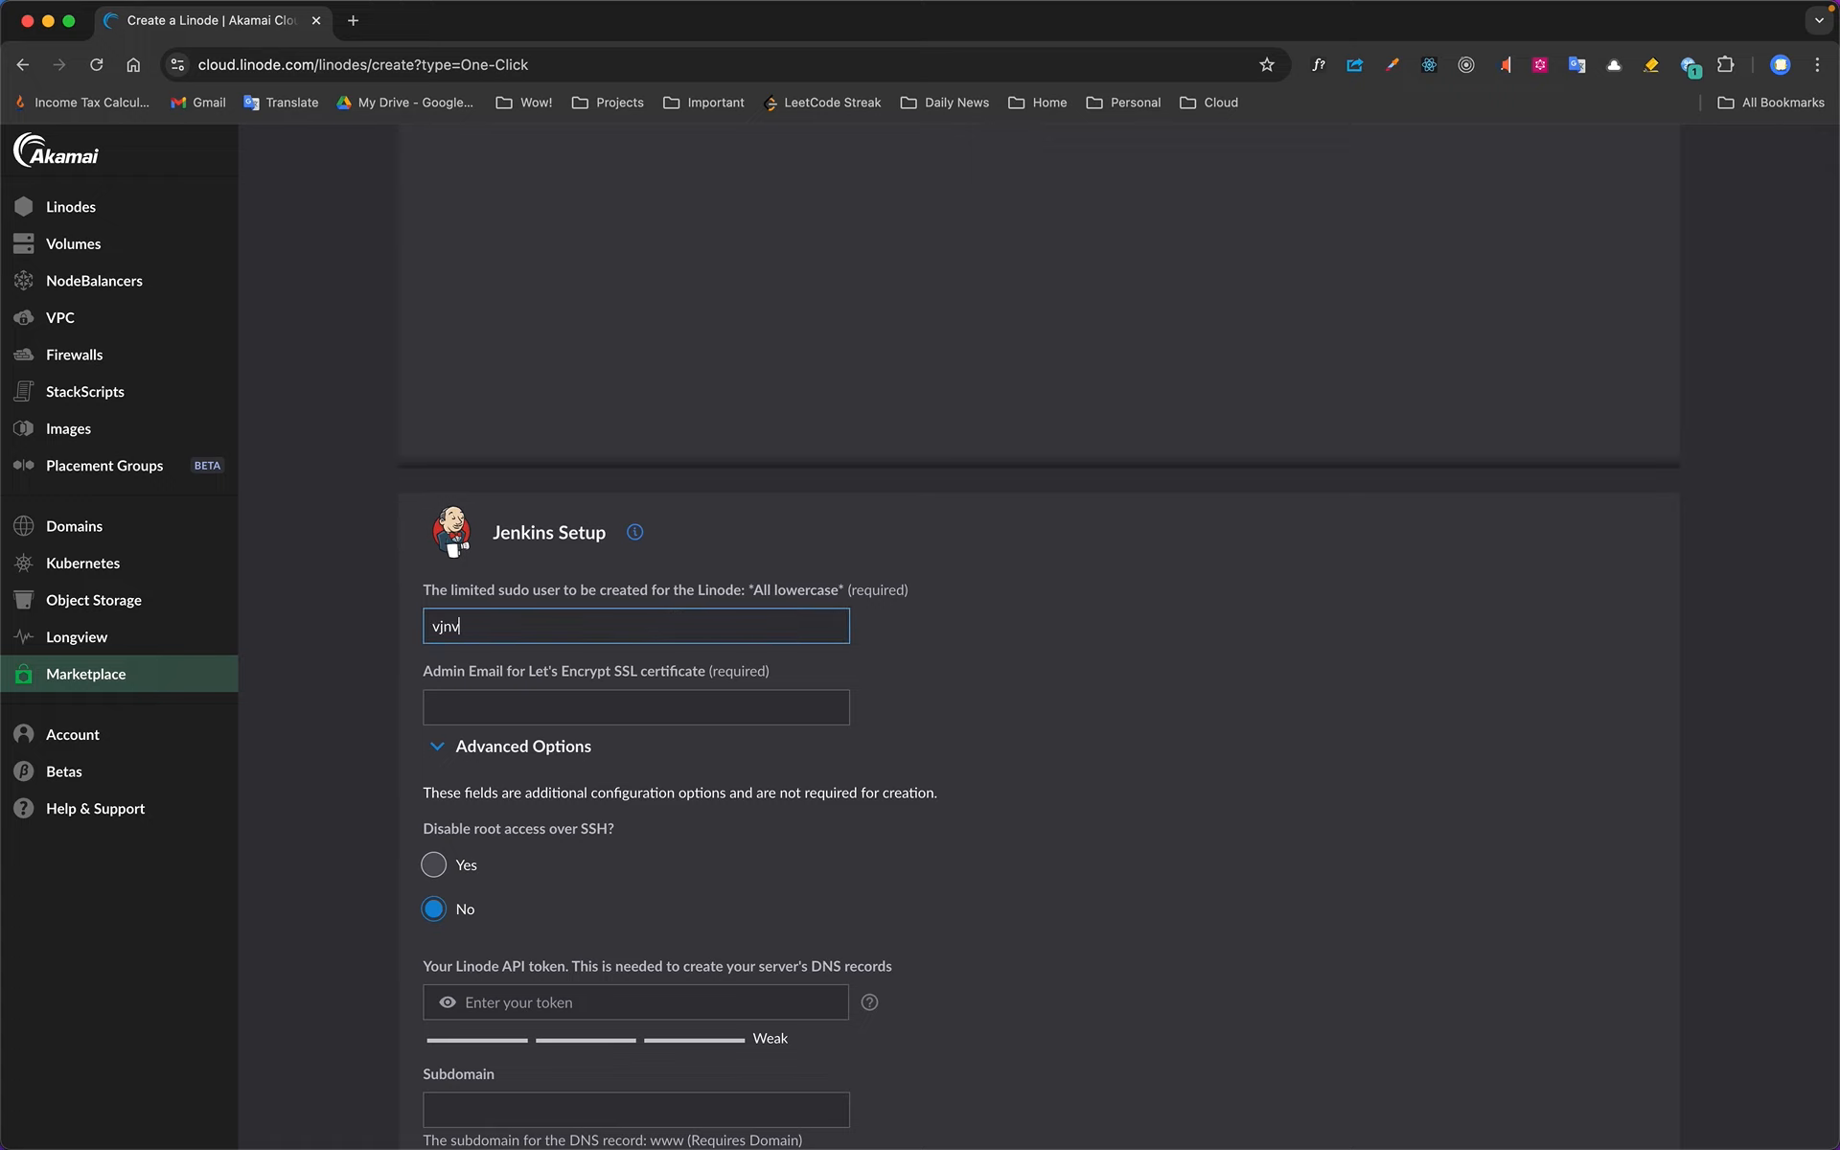
left_click(703, 711)
left_click(668, 753)
Set the Linode's region to Chennai, IN (in-maa), keeping the default advanced Jenkins options and the Ubuntu 22.04 LTS image
scroll(891, 736, "down", 2)
scroll(891, 738, "down", 7)
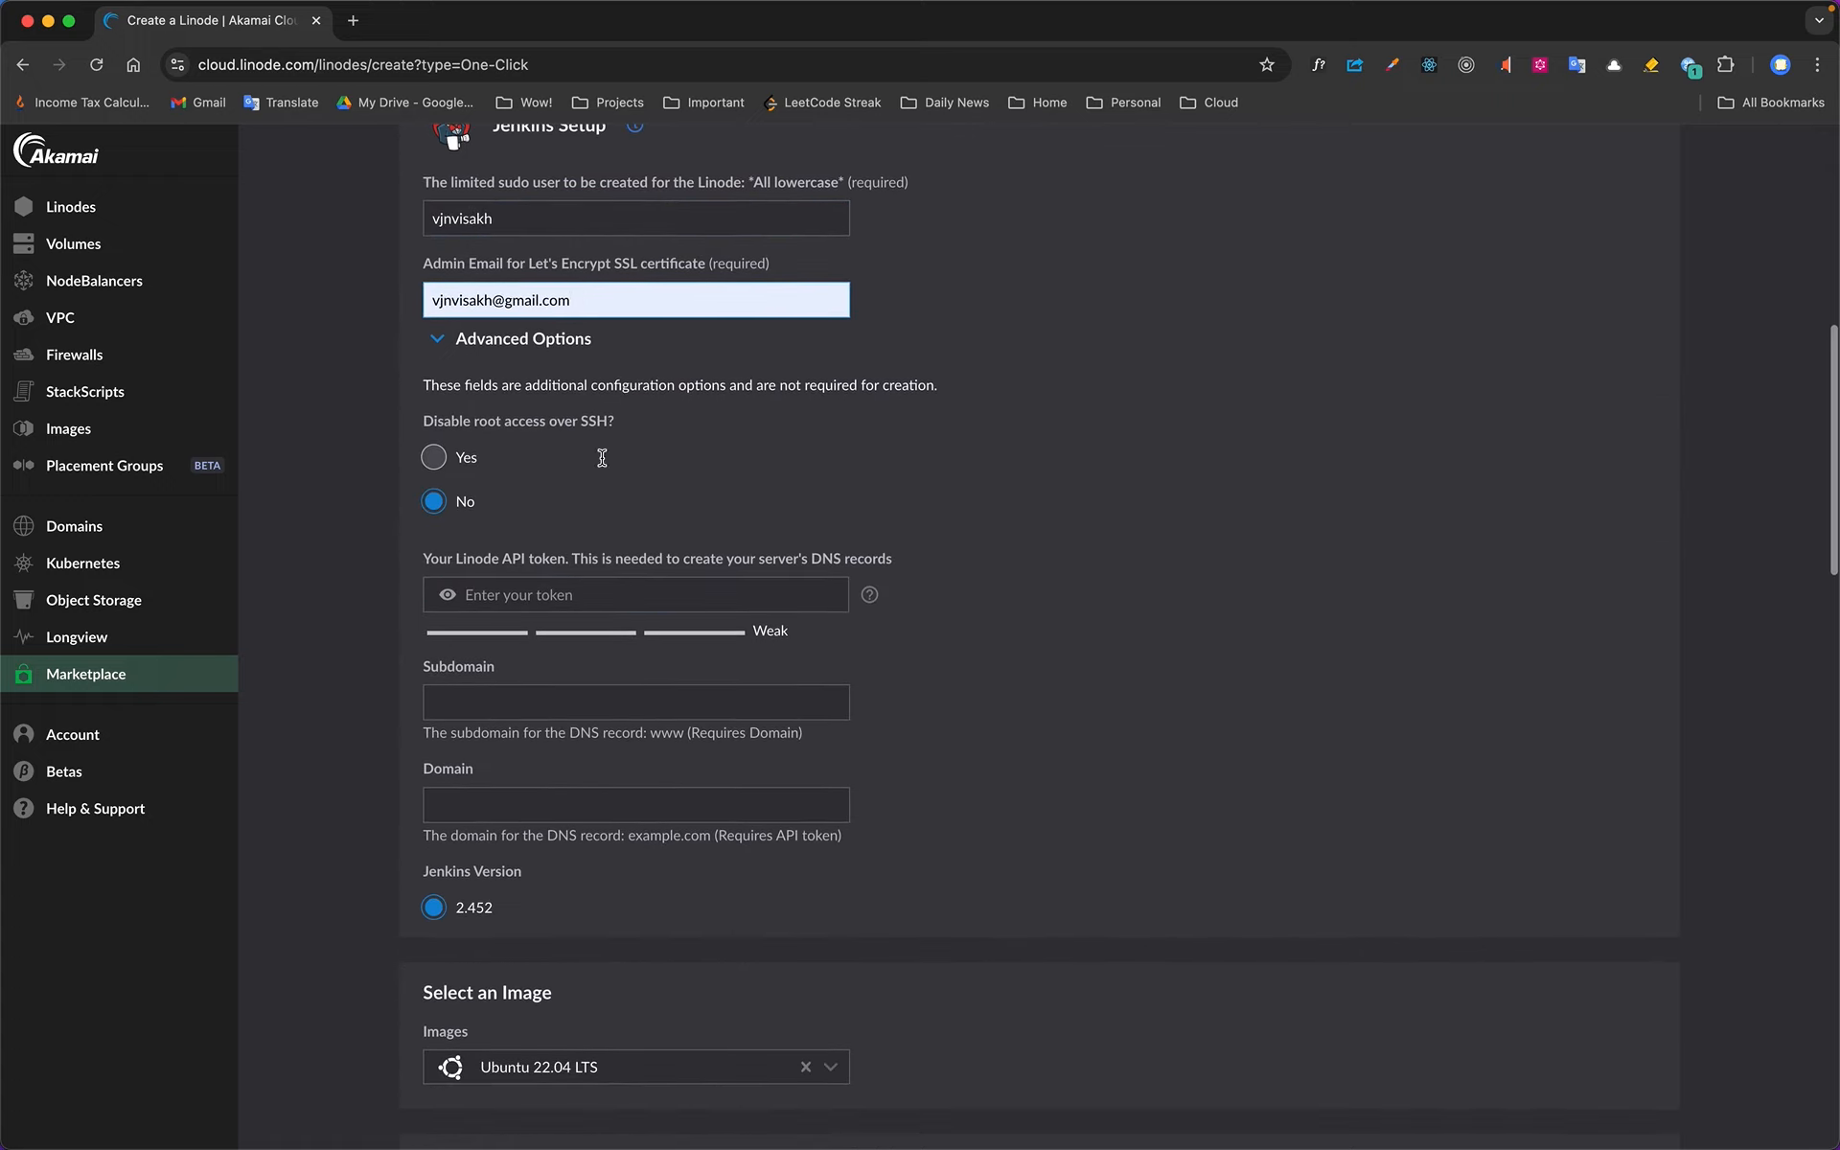
scroll(899, 704, "down", 4)
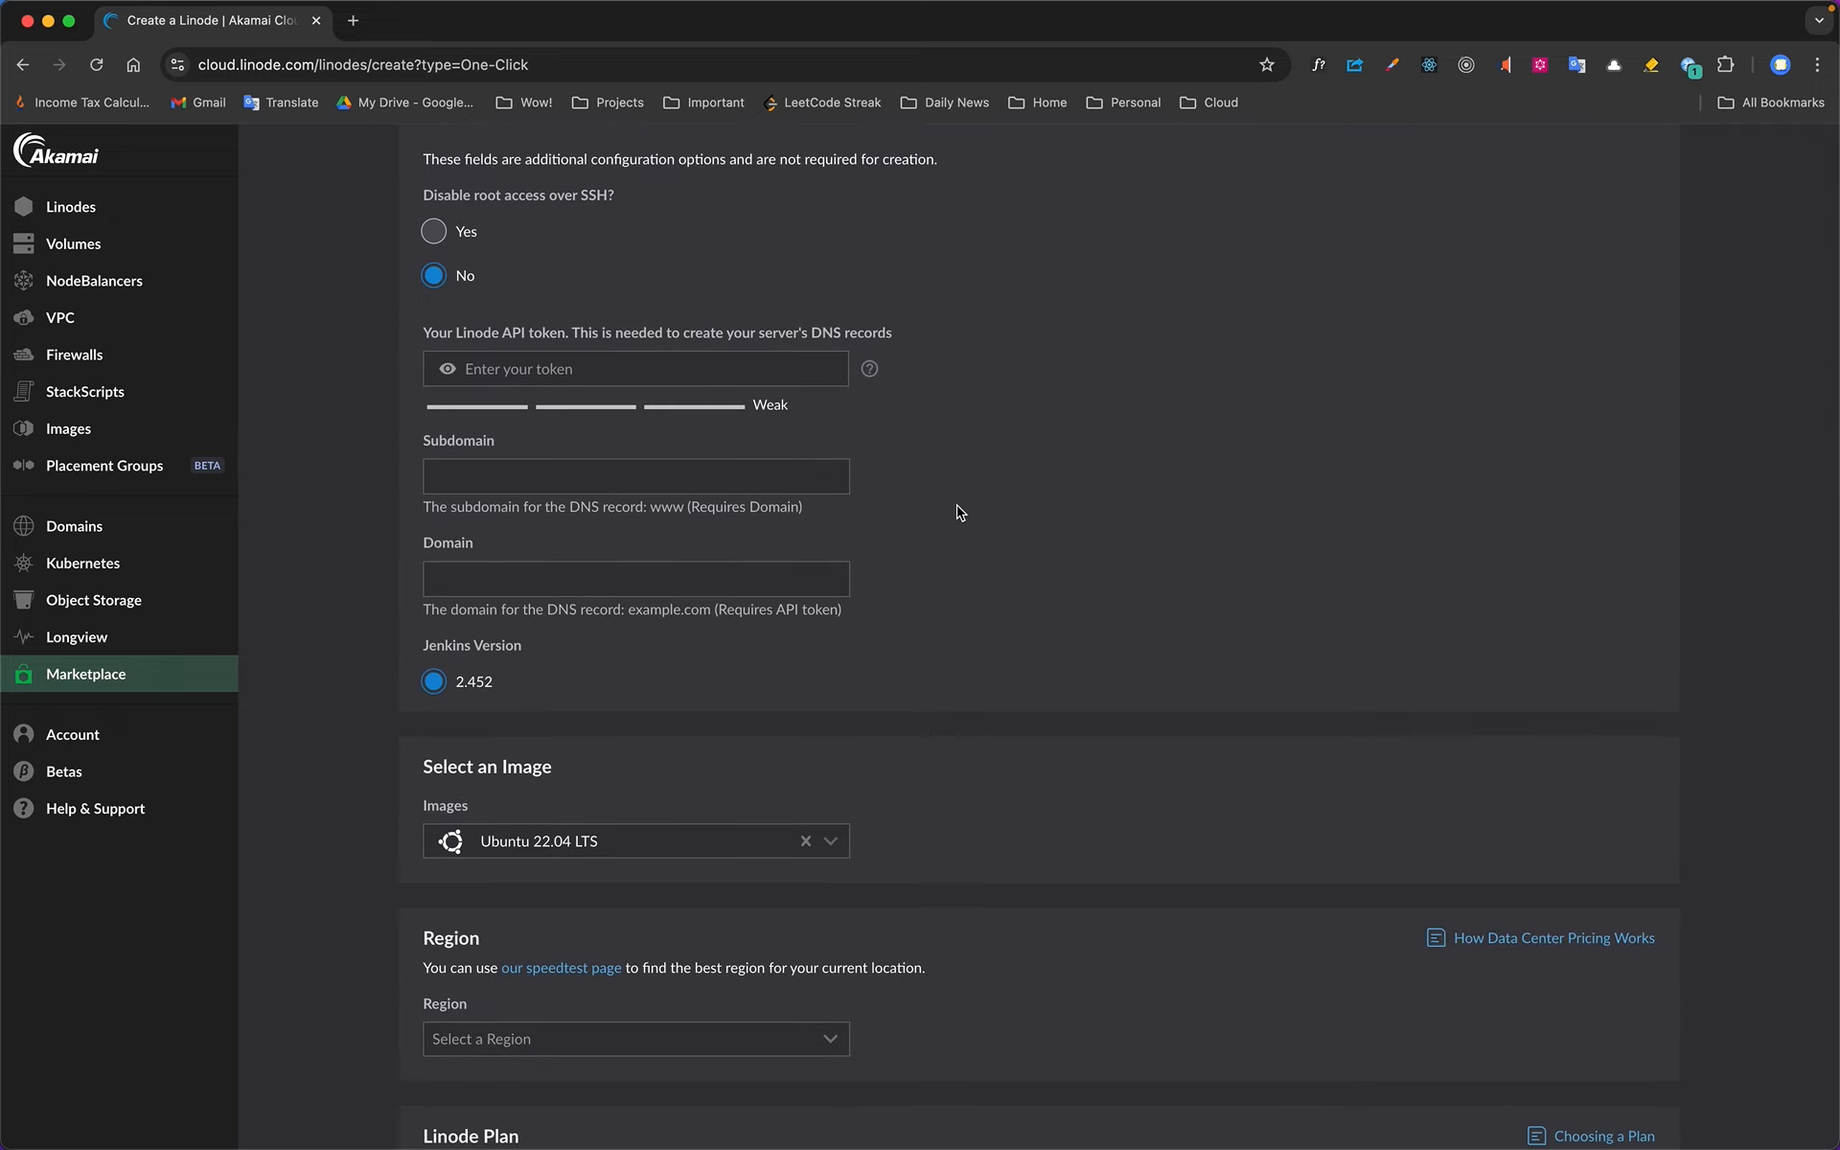
scroll(958, 512, "down", 8)
scroll(958, 512, "down", 2)
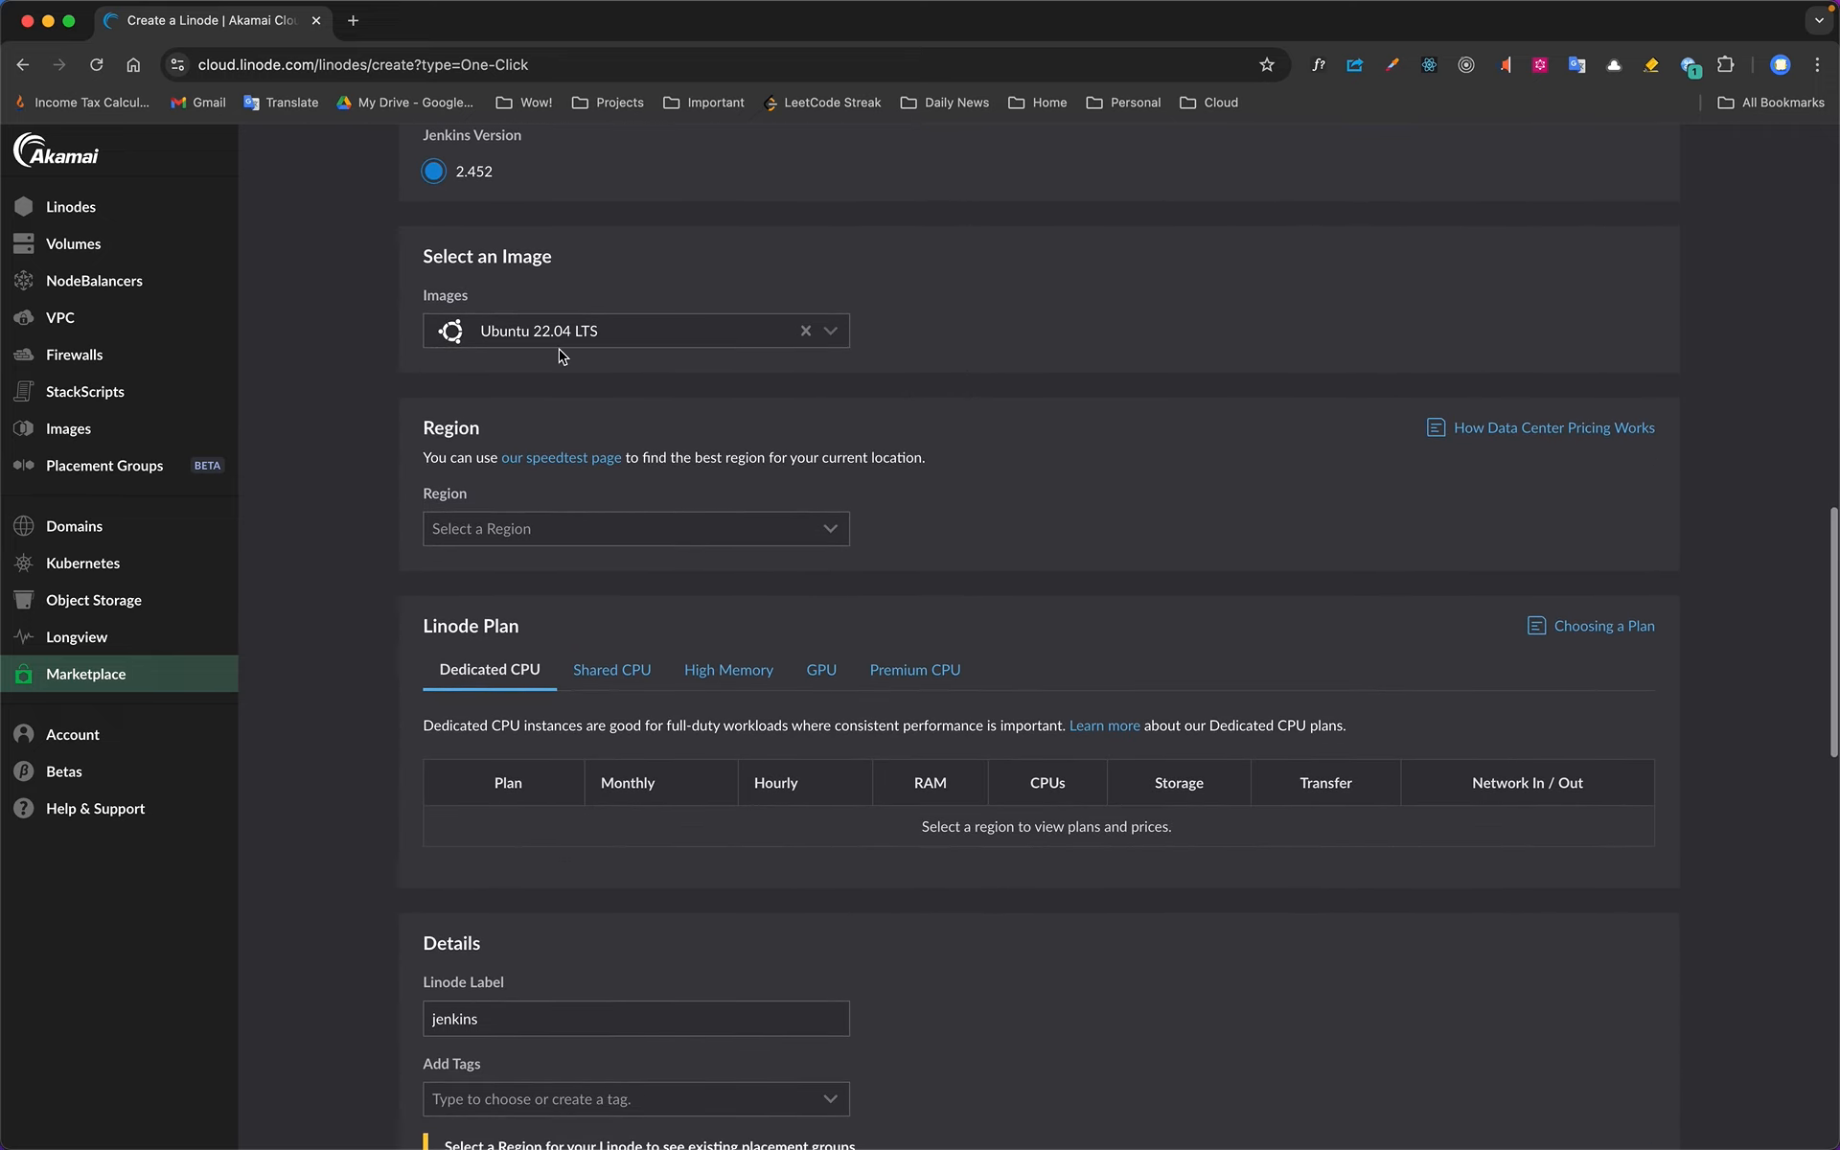
scroll(1051, 437, "down", 3)
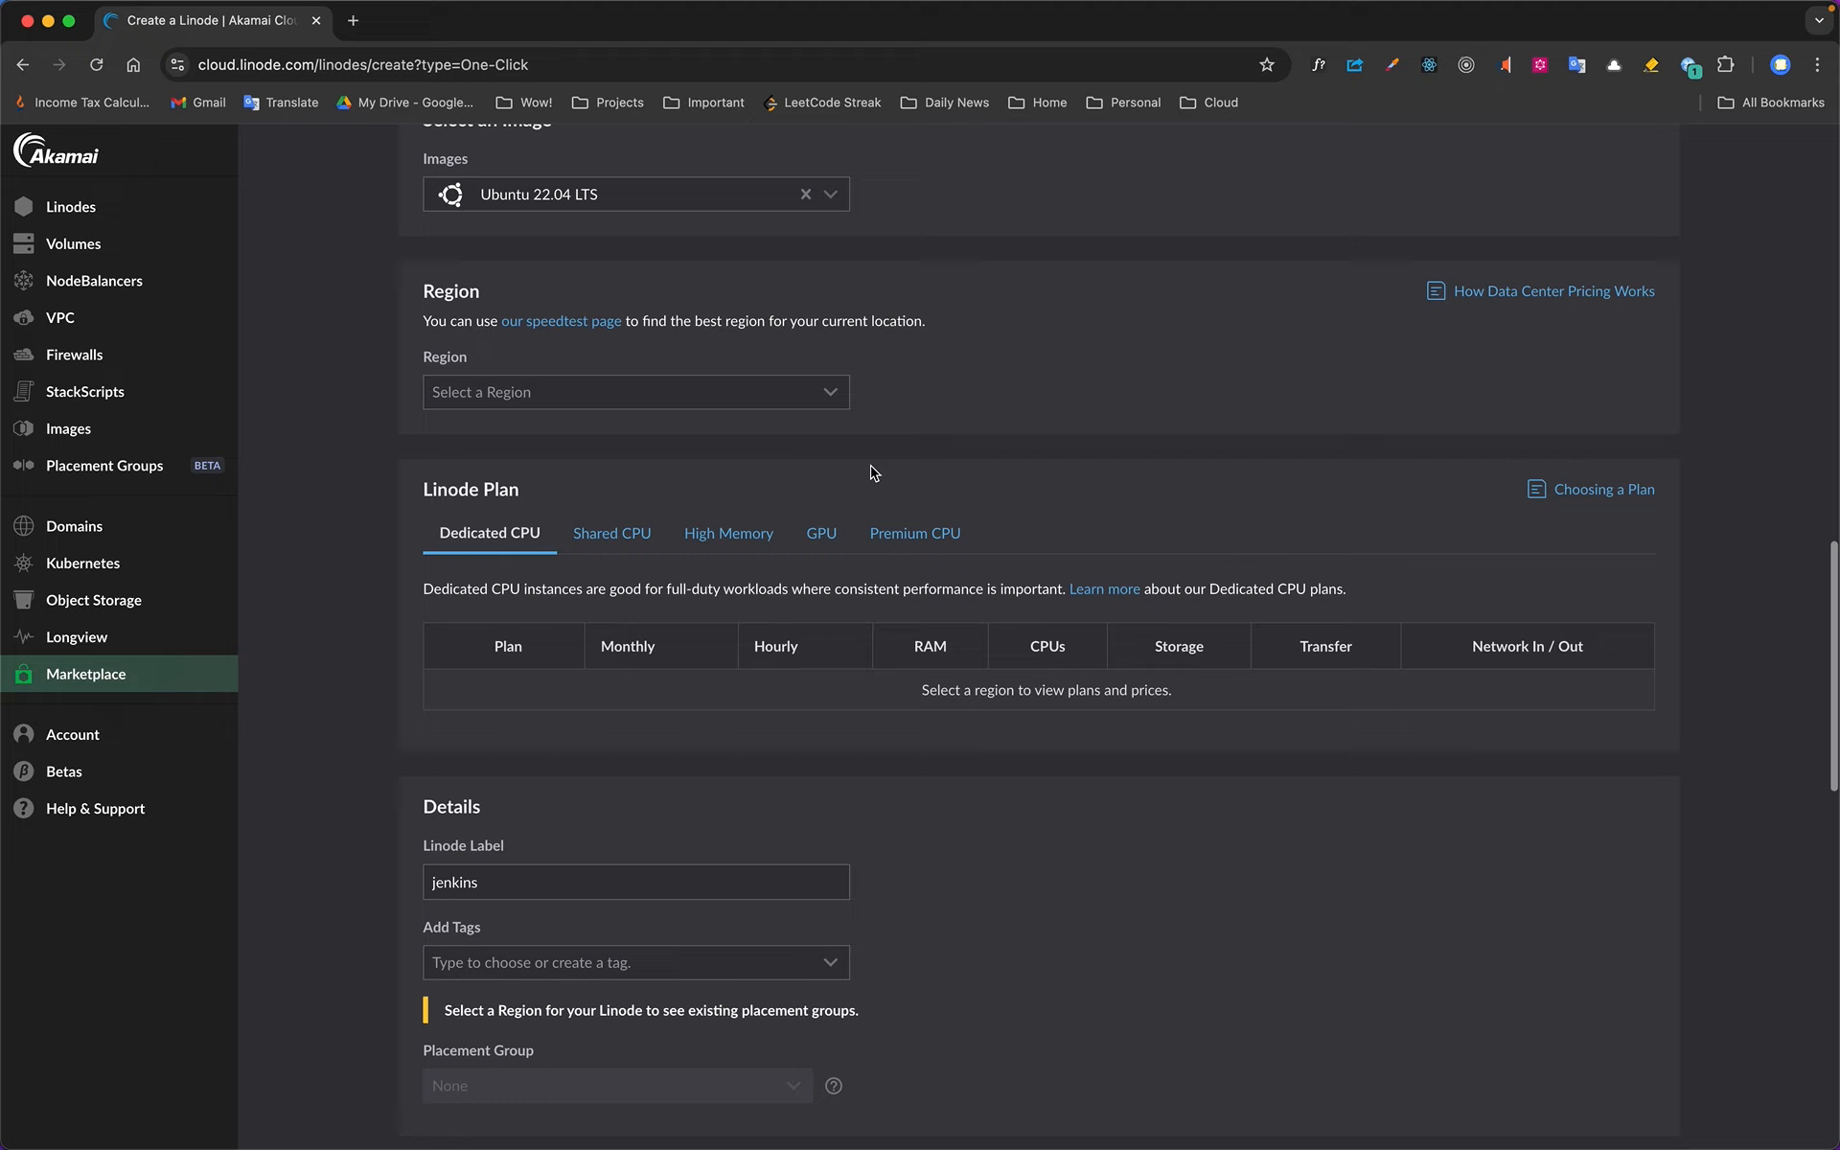
left_click(784, 397)
type("chen")
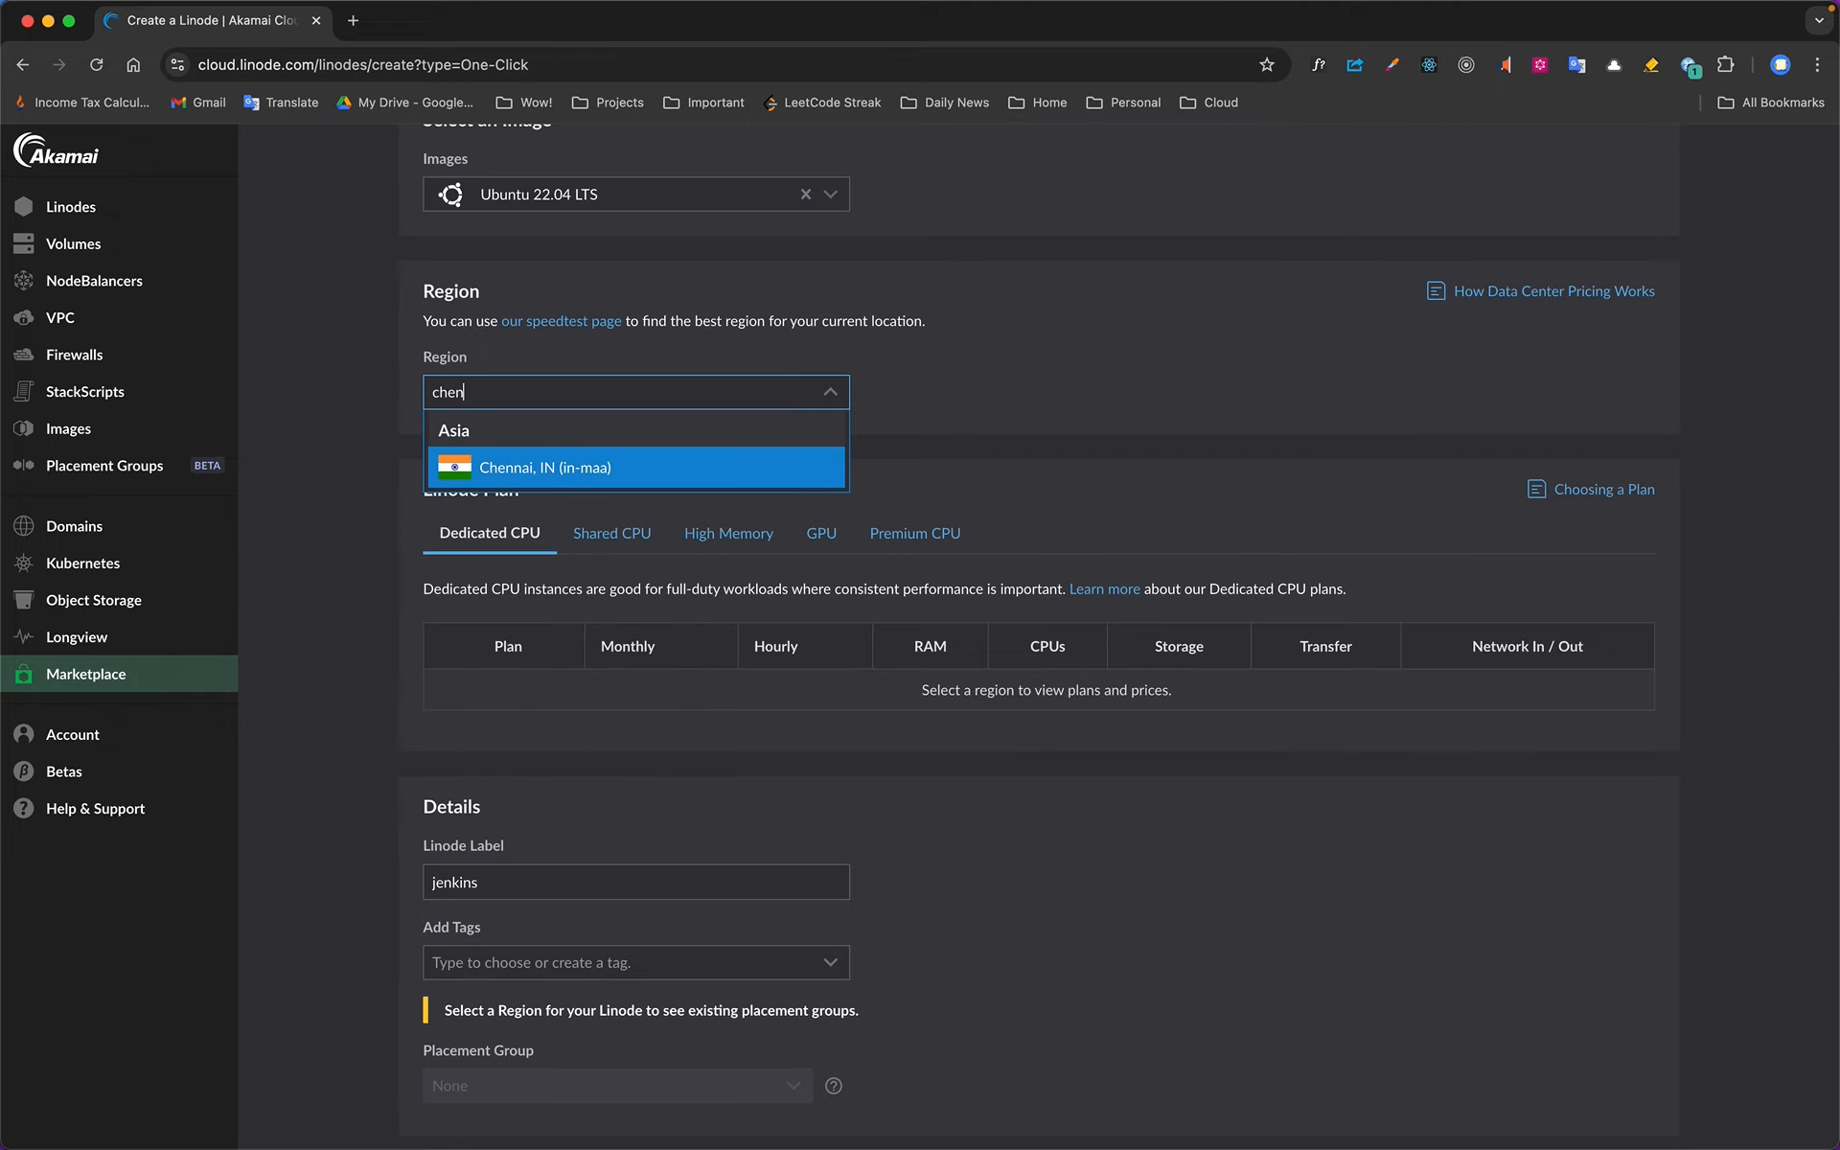
key("Return")
Select the Nanode 1 GB plan among the Shared CPU plans
scroll(989, 436, "down", 3)
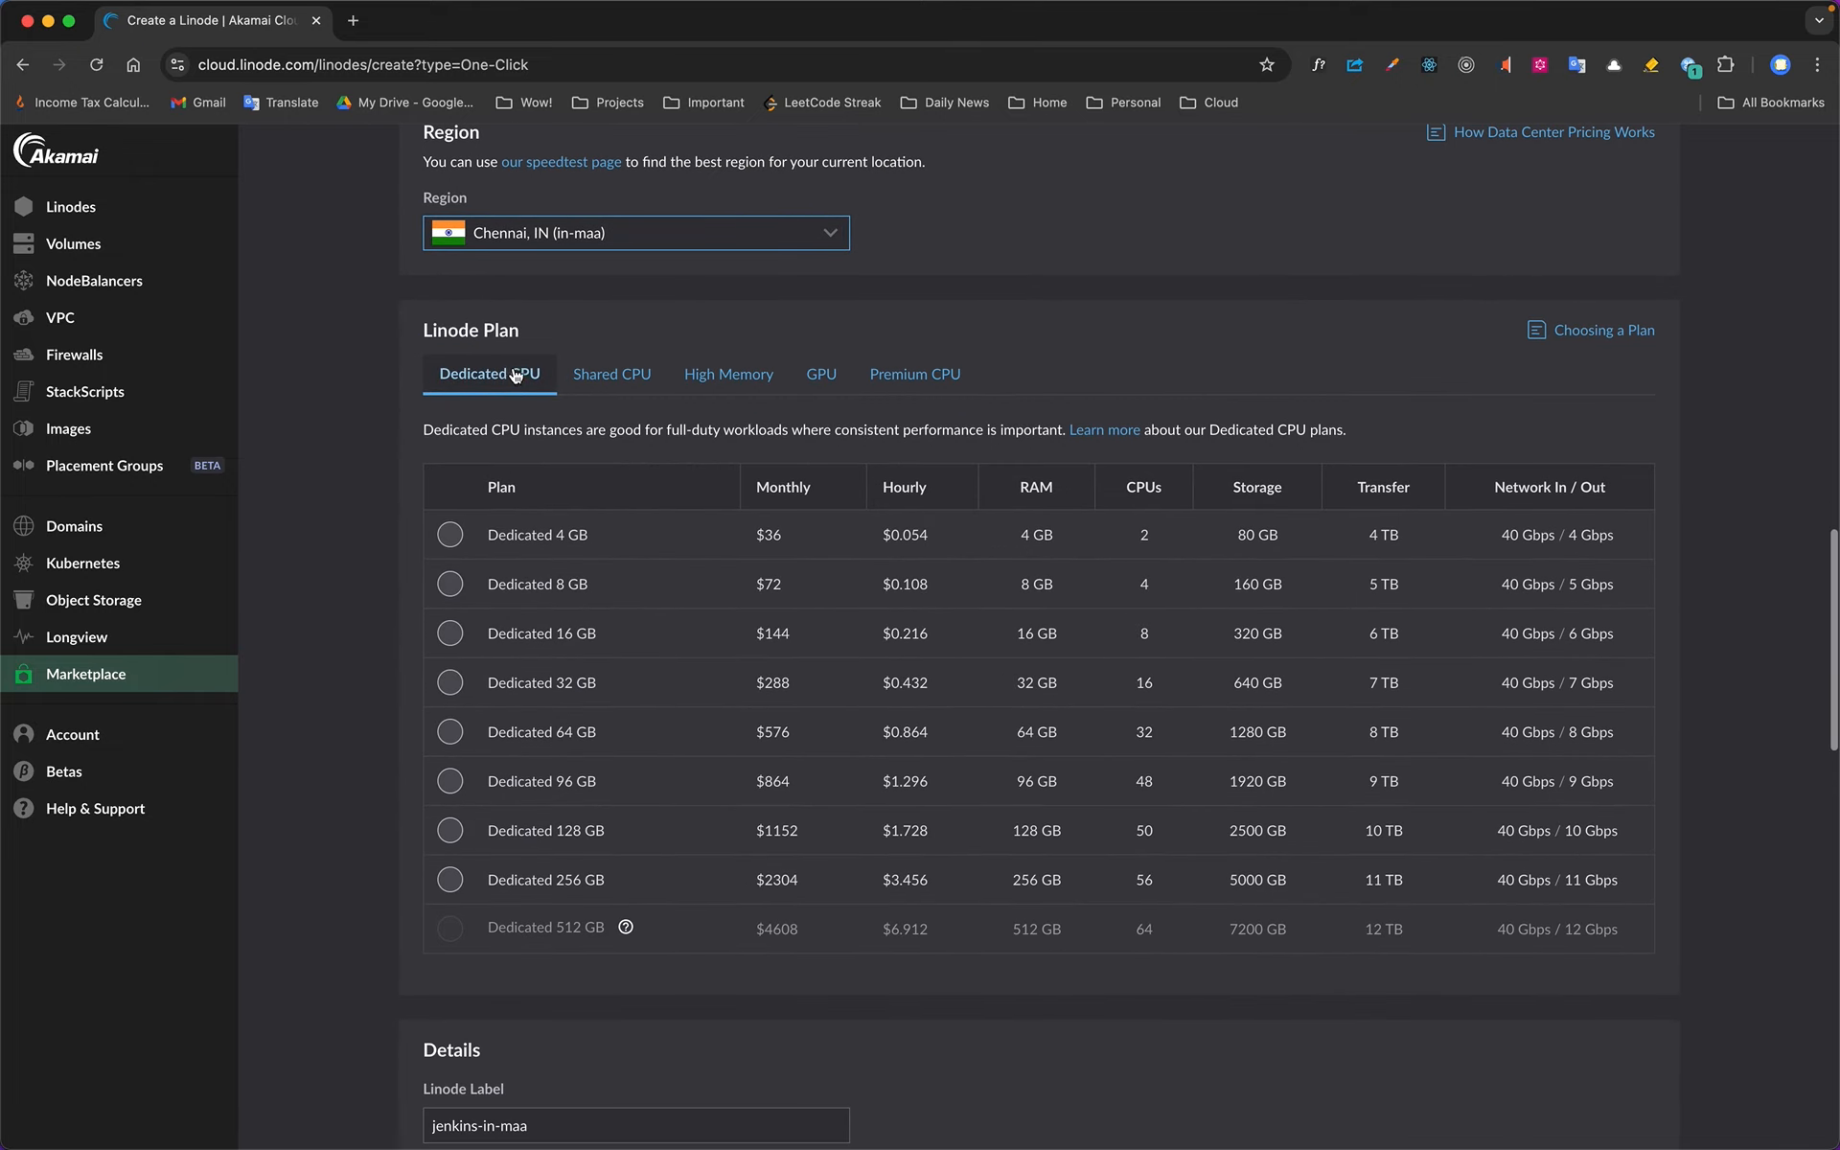
left_click(605, 381)
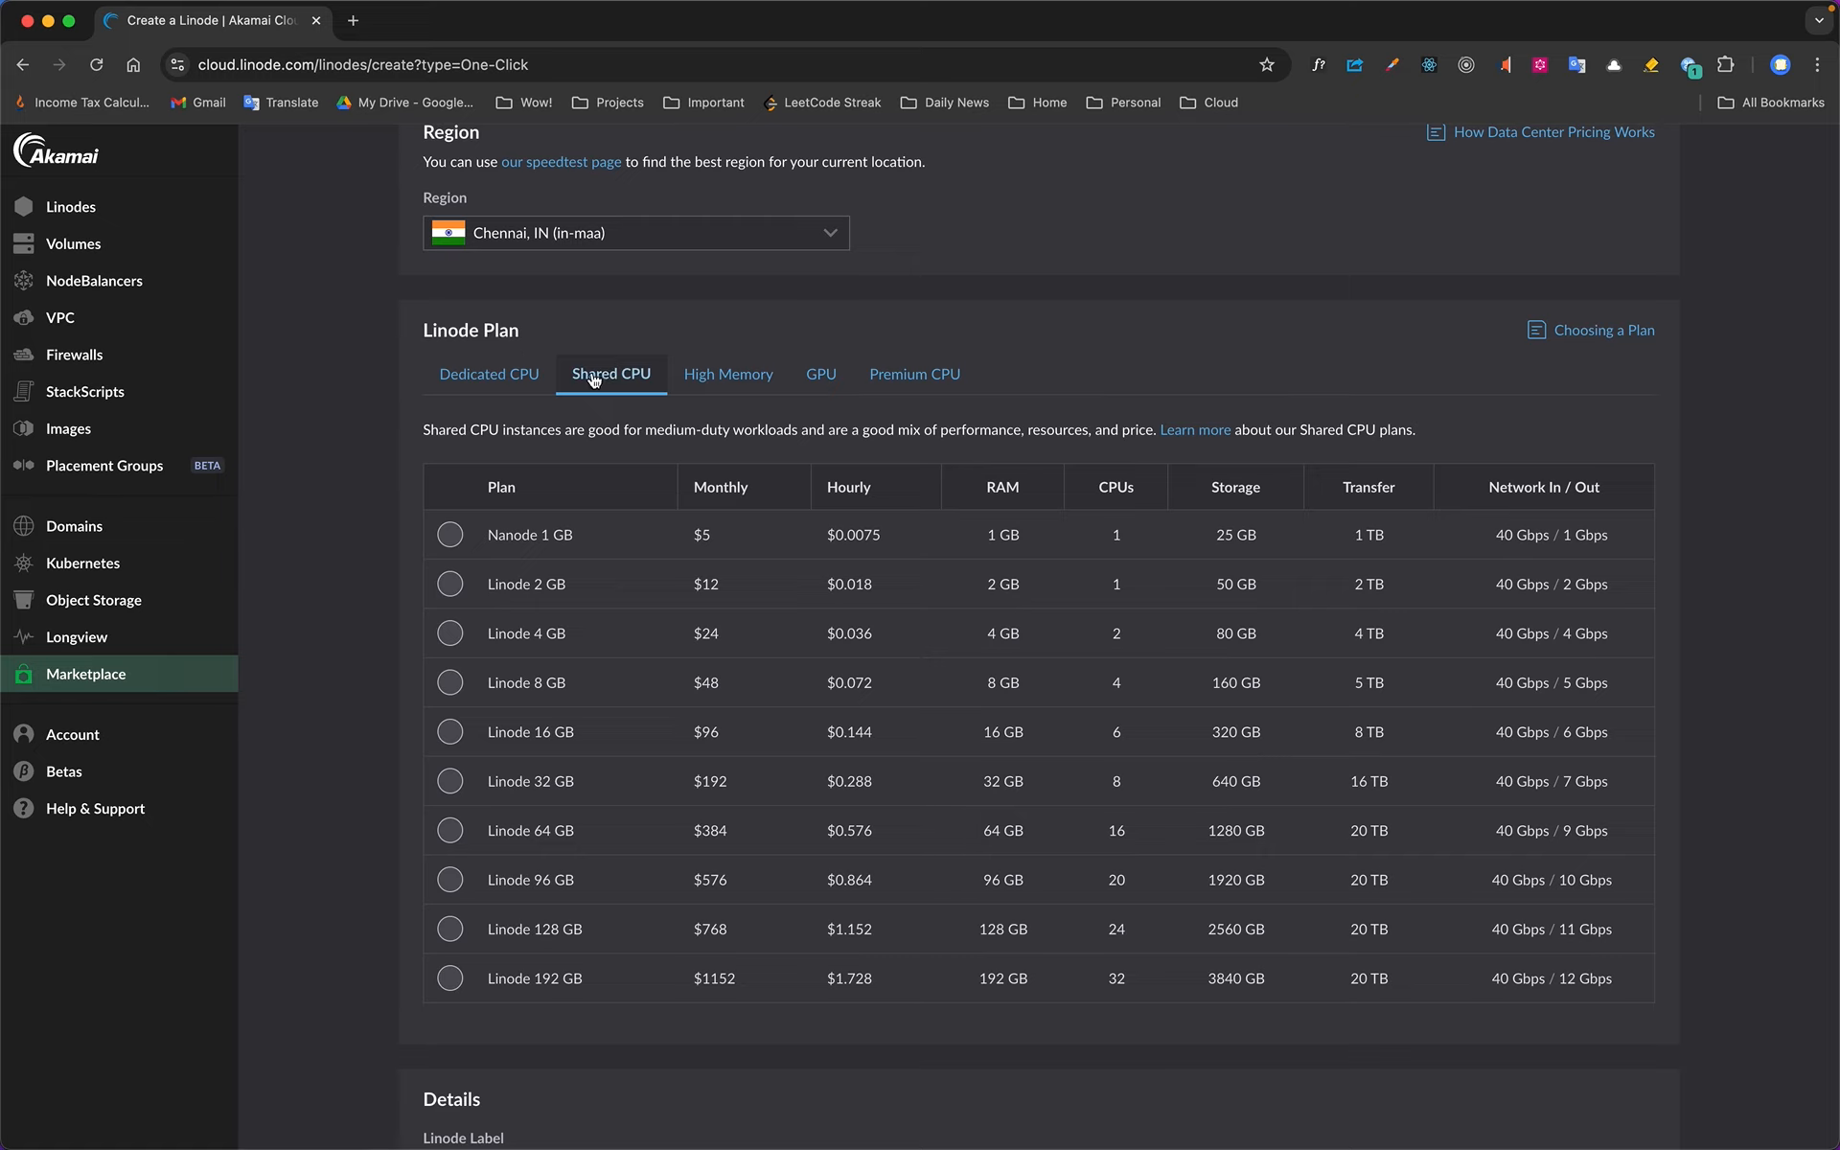
left_click(450, 536)
Enter the root password for the Linode and include the Macbook Pro SSH key
scroll(409, 548, "down", 5)
scroll(409, 548, "down", 3)
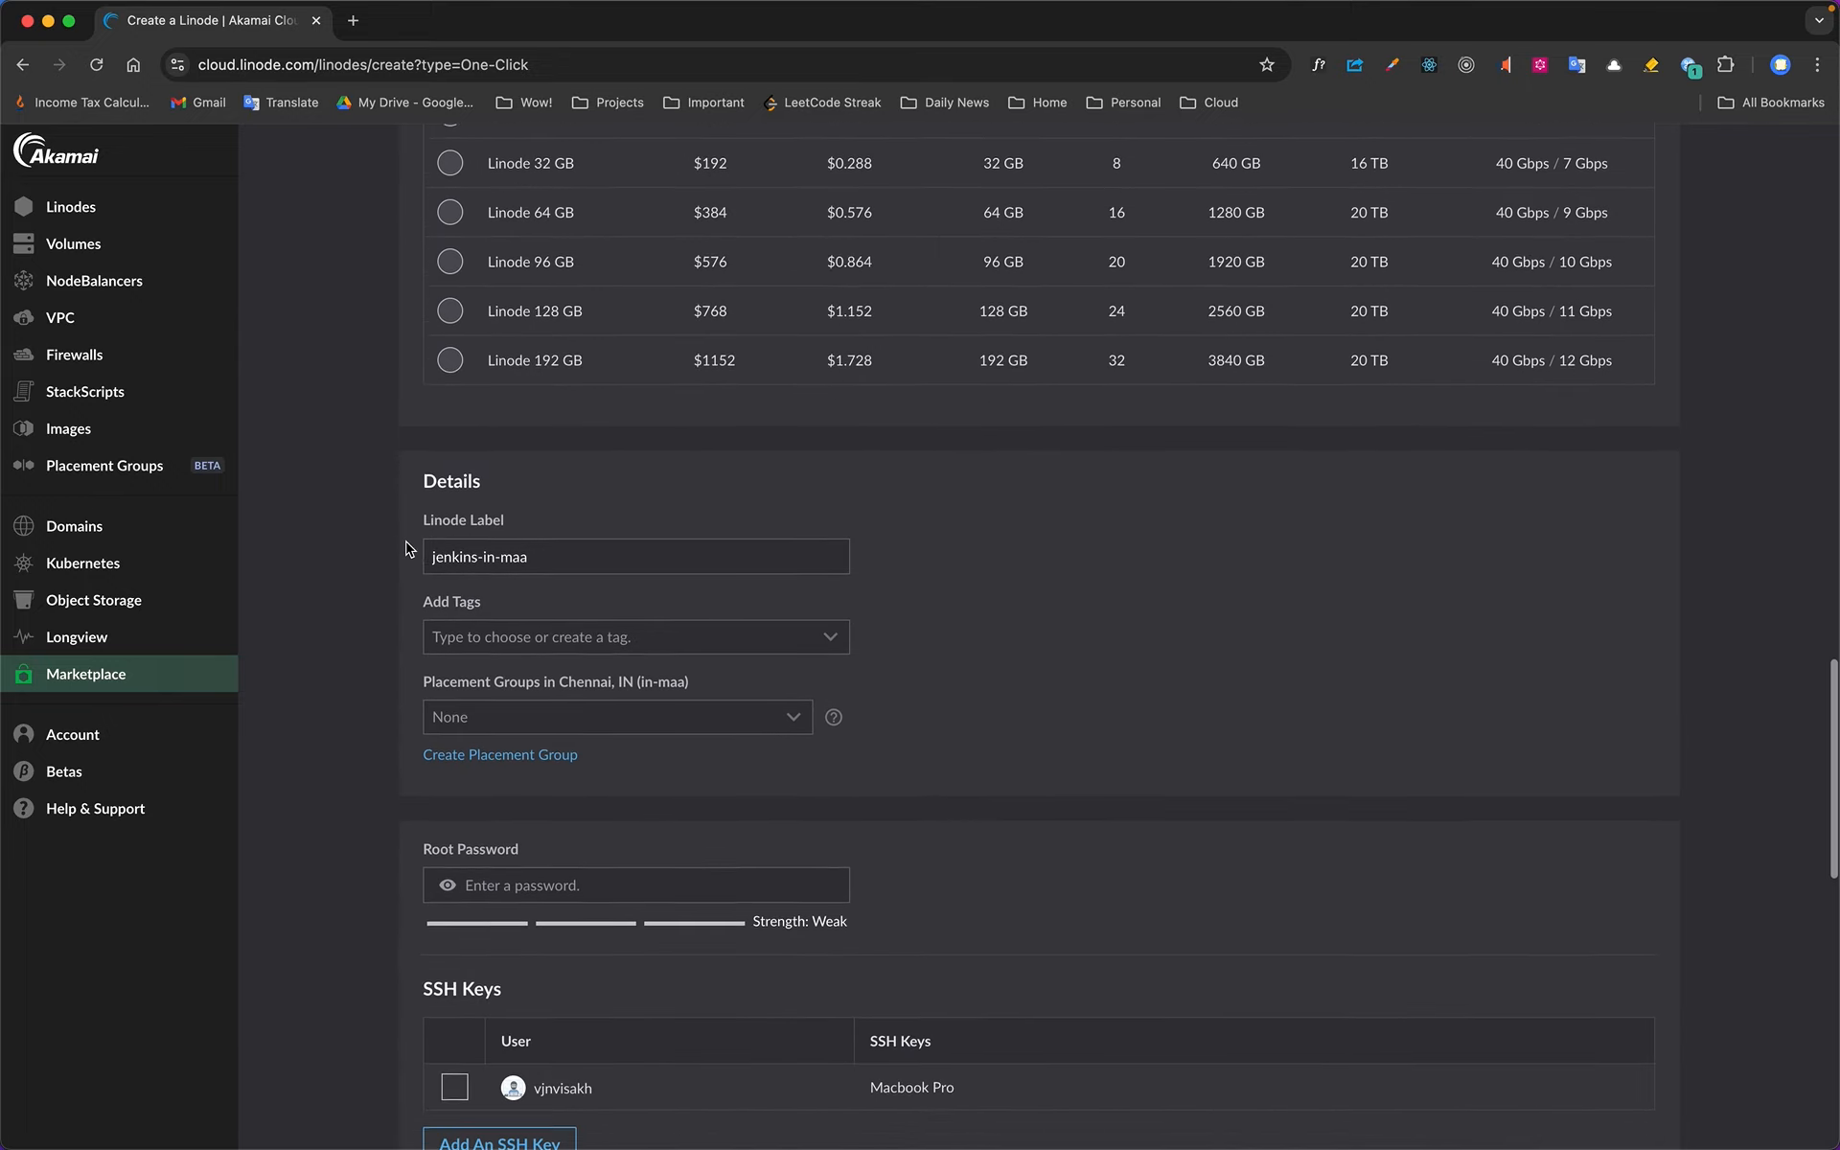
scroll(972, 548, "down", 5)
left_click(753, 505)
type("•••")
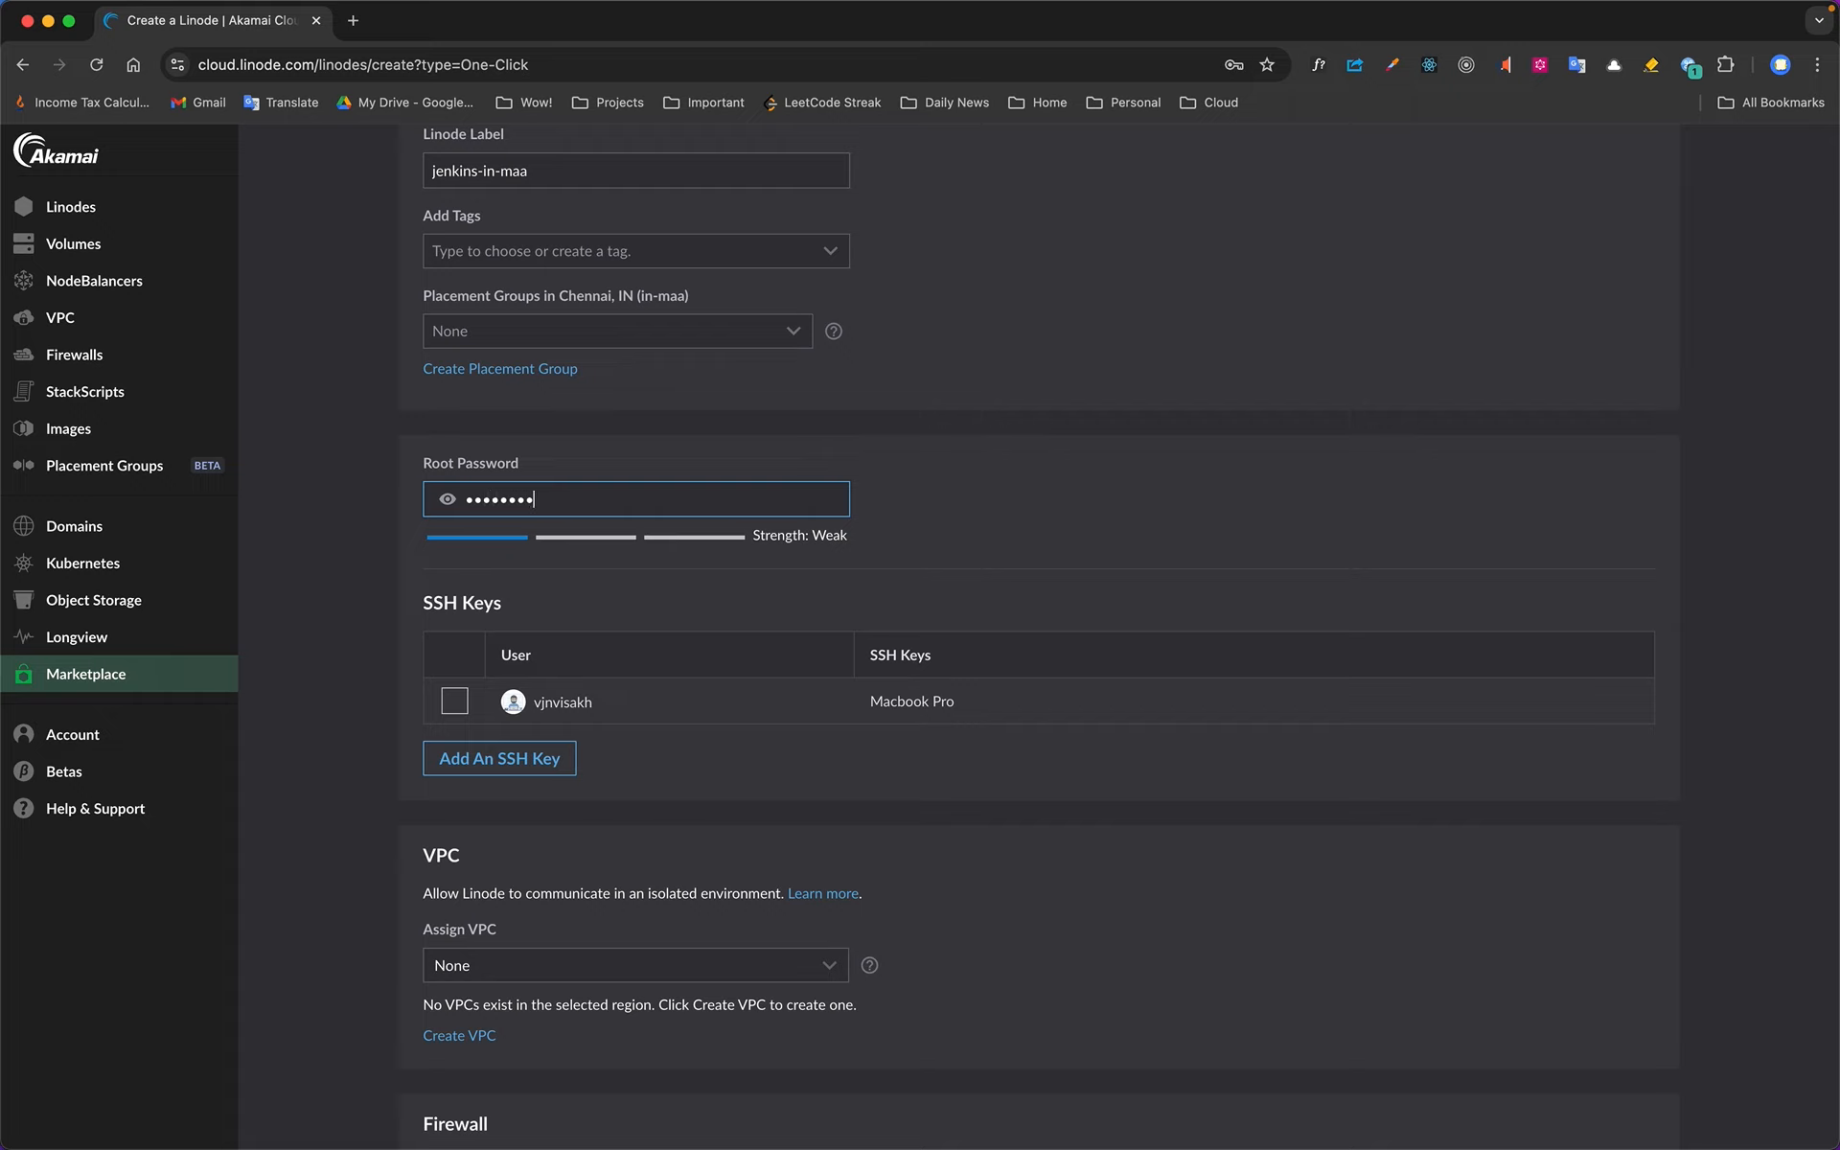
type("•••••••••••••")
scroll(1077, 543, "down", 3)
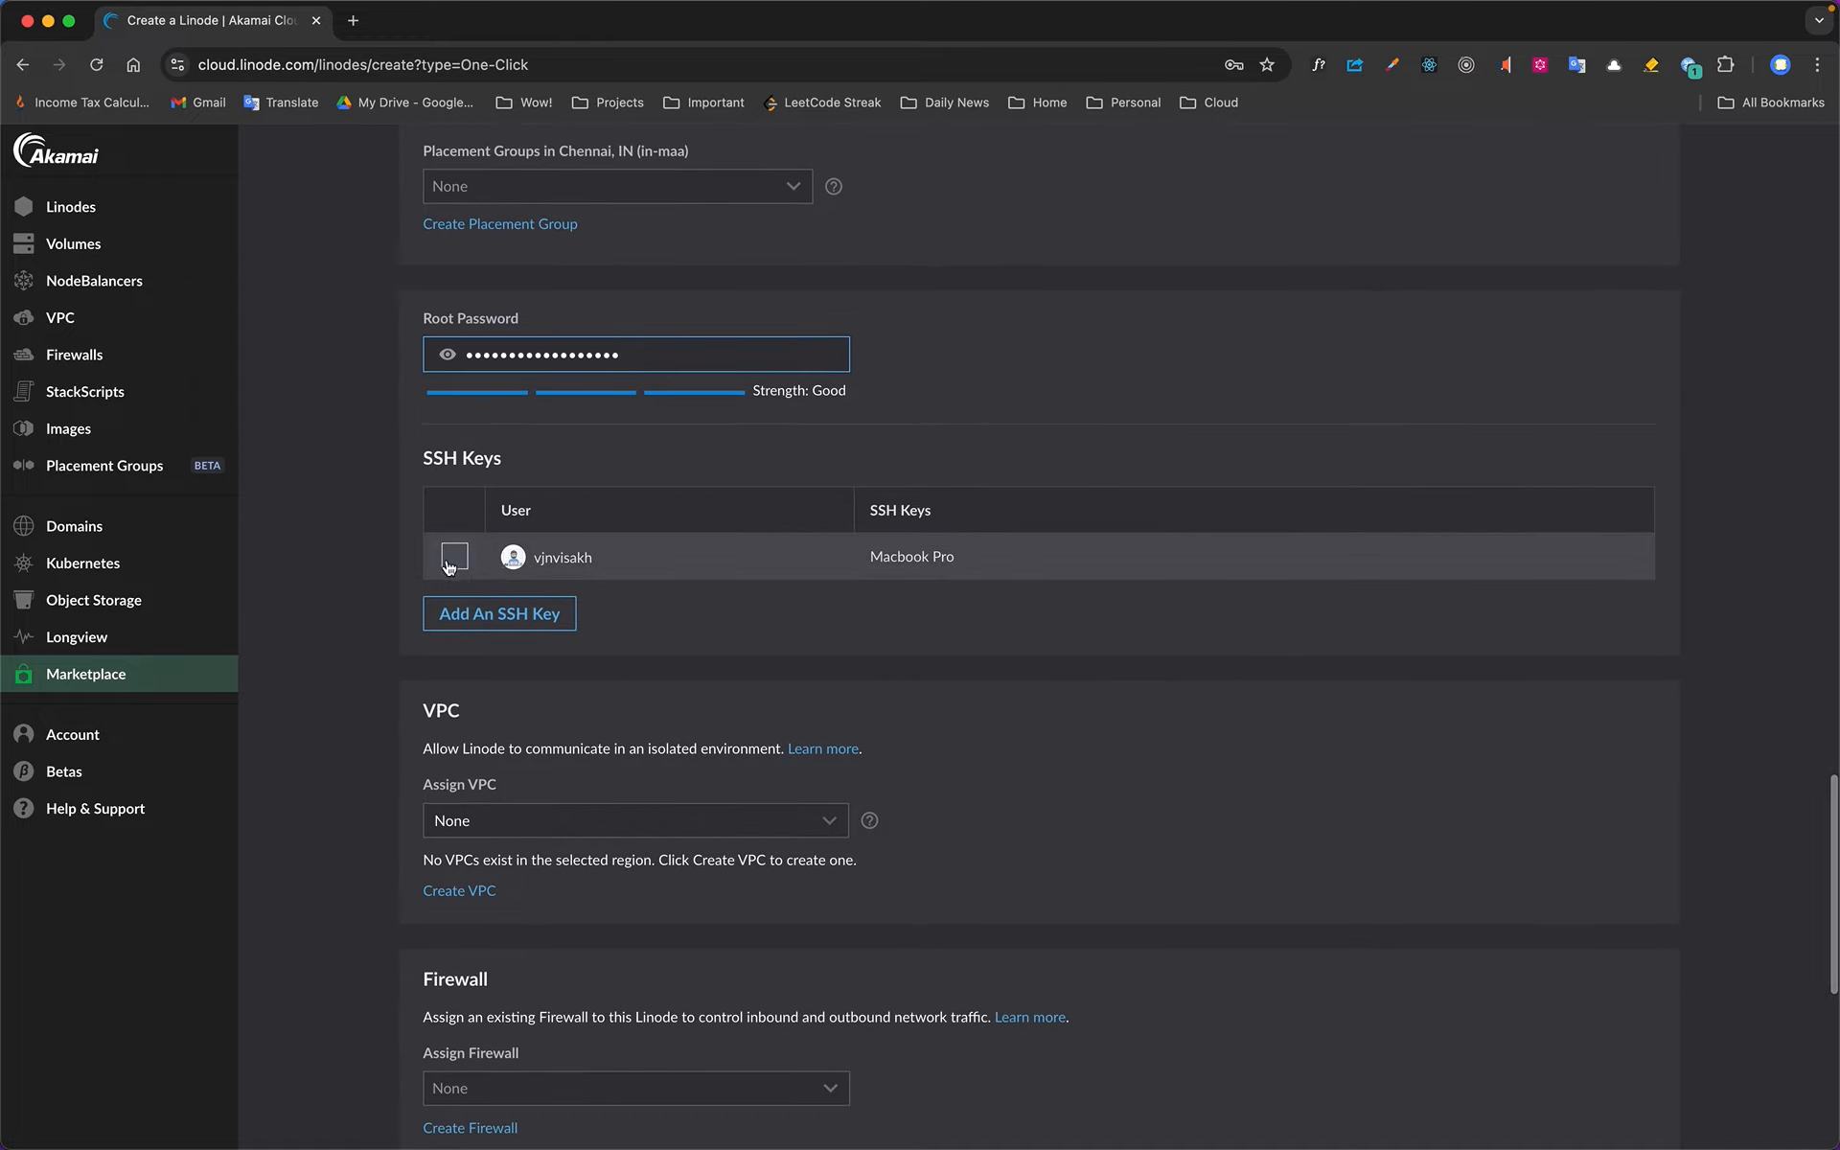
left_click(451, 567)
Review the remaining VPC, firewall and add-on options without changing them, and create the Linode
scroll(1059, 563, "down", 15)
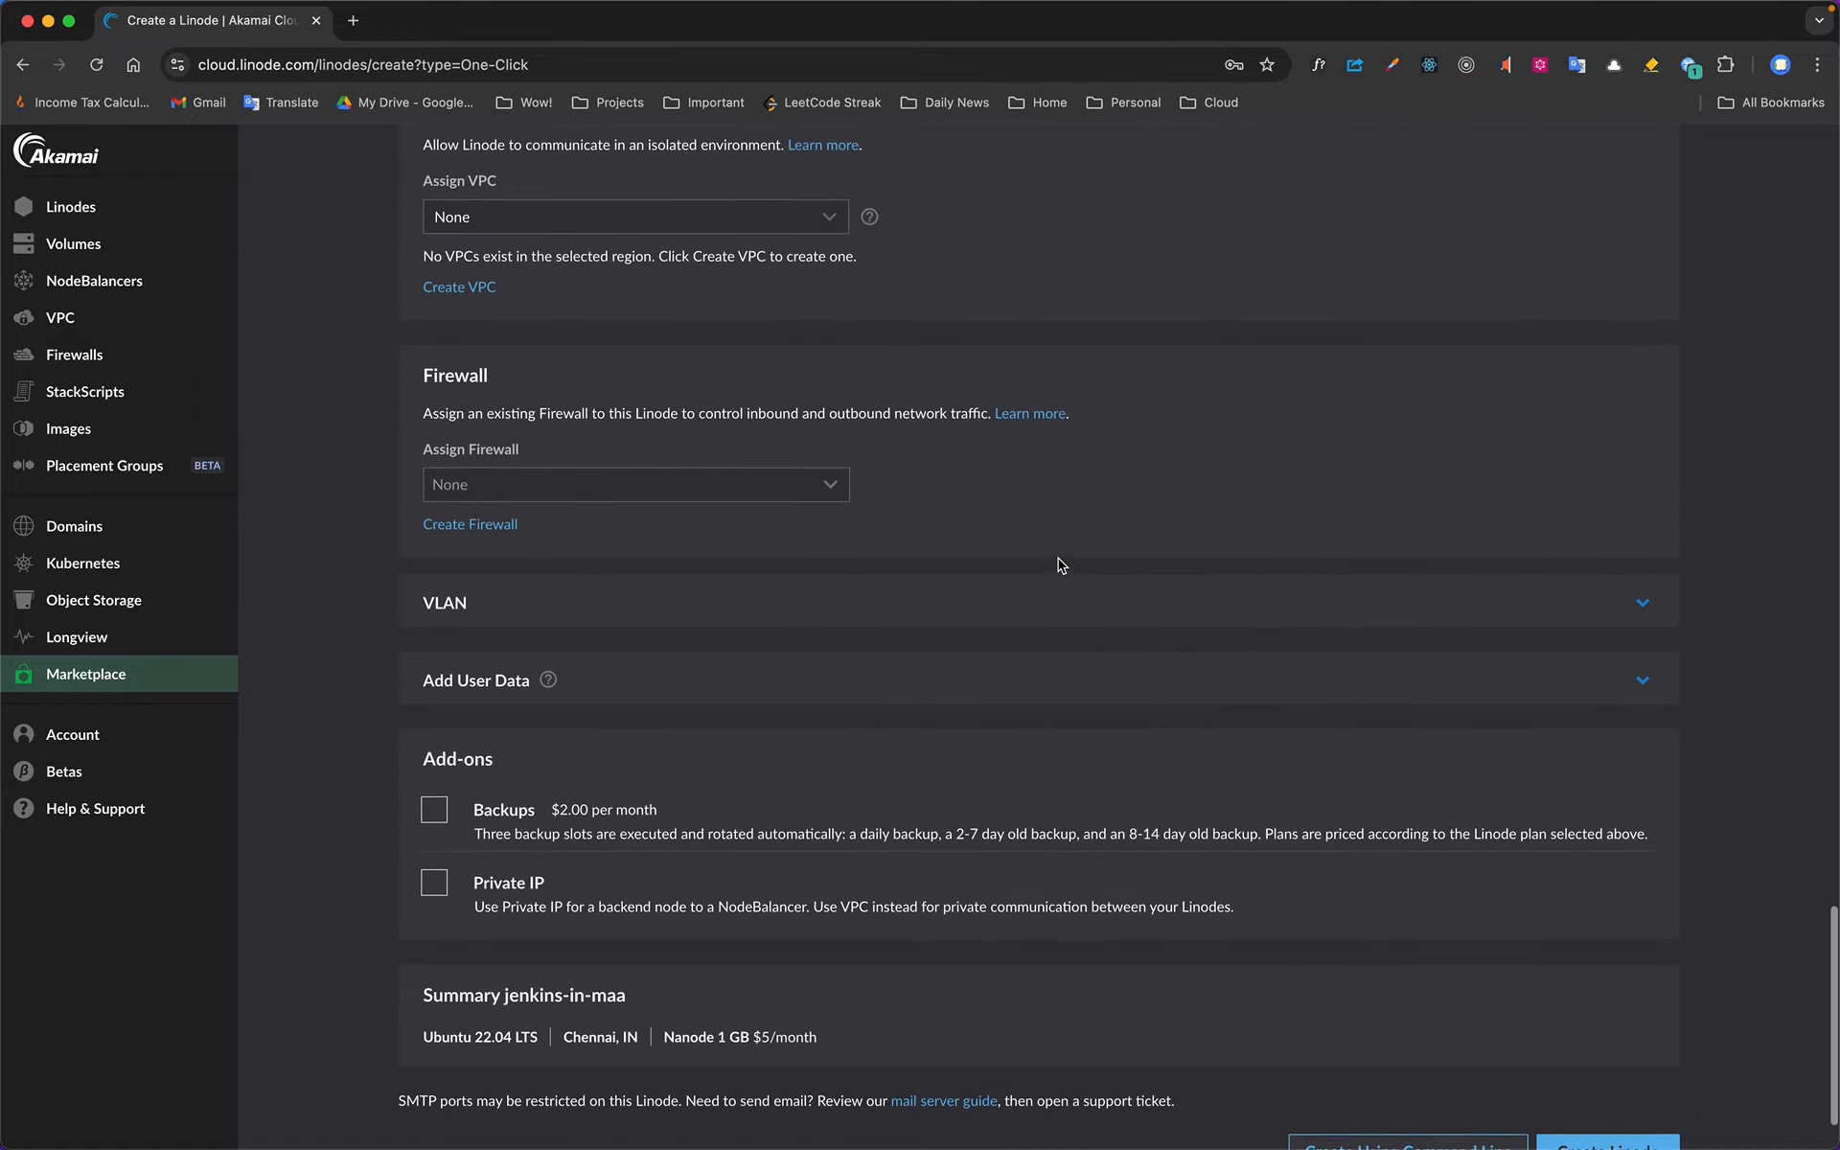
scroll(1016, 841, "up", 7)
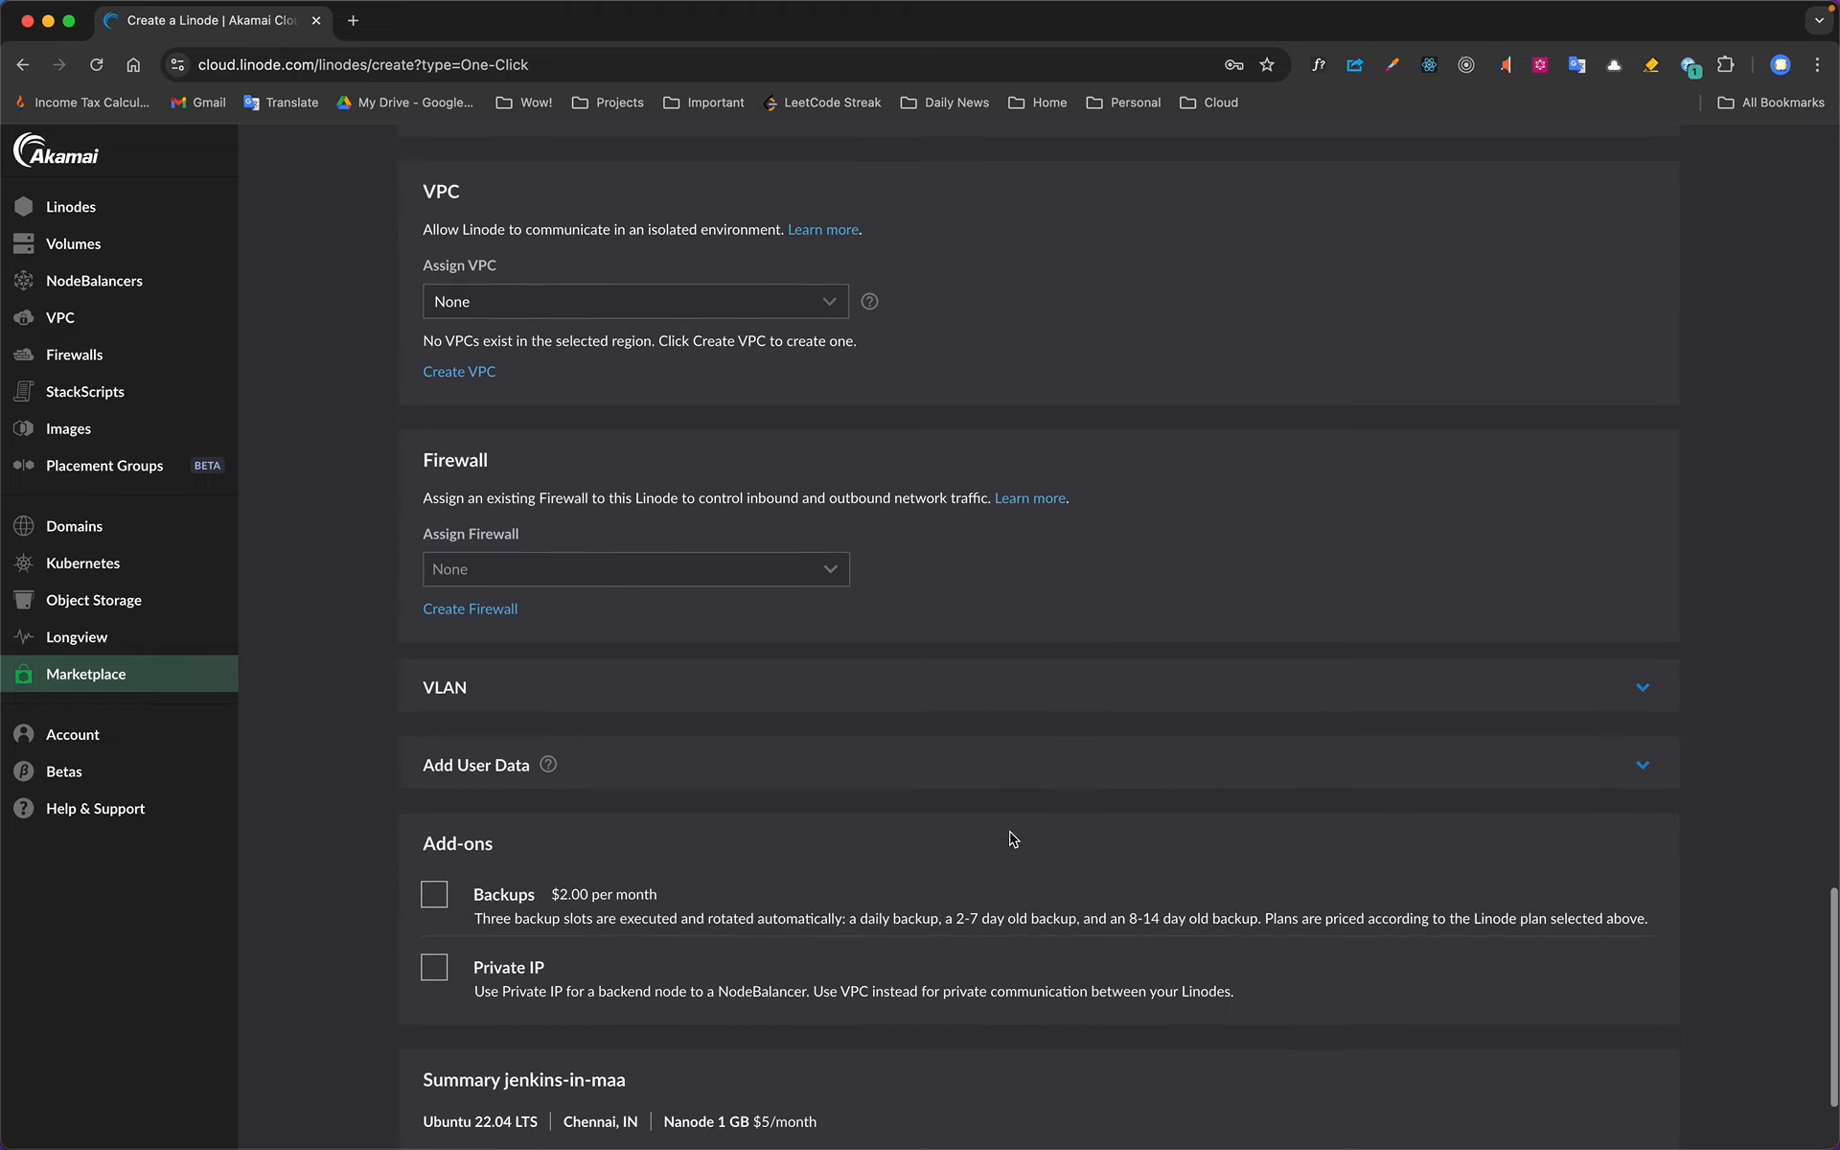
scroll(1011, 840, "up", 10)
scroll(1006, 842, "down", 17)
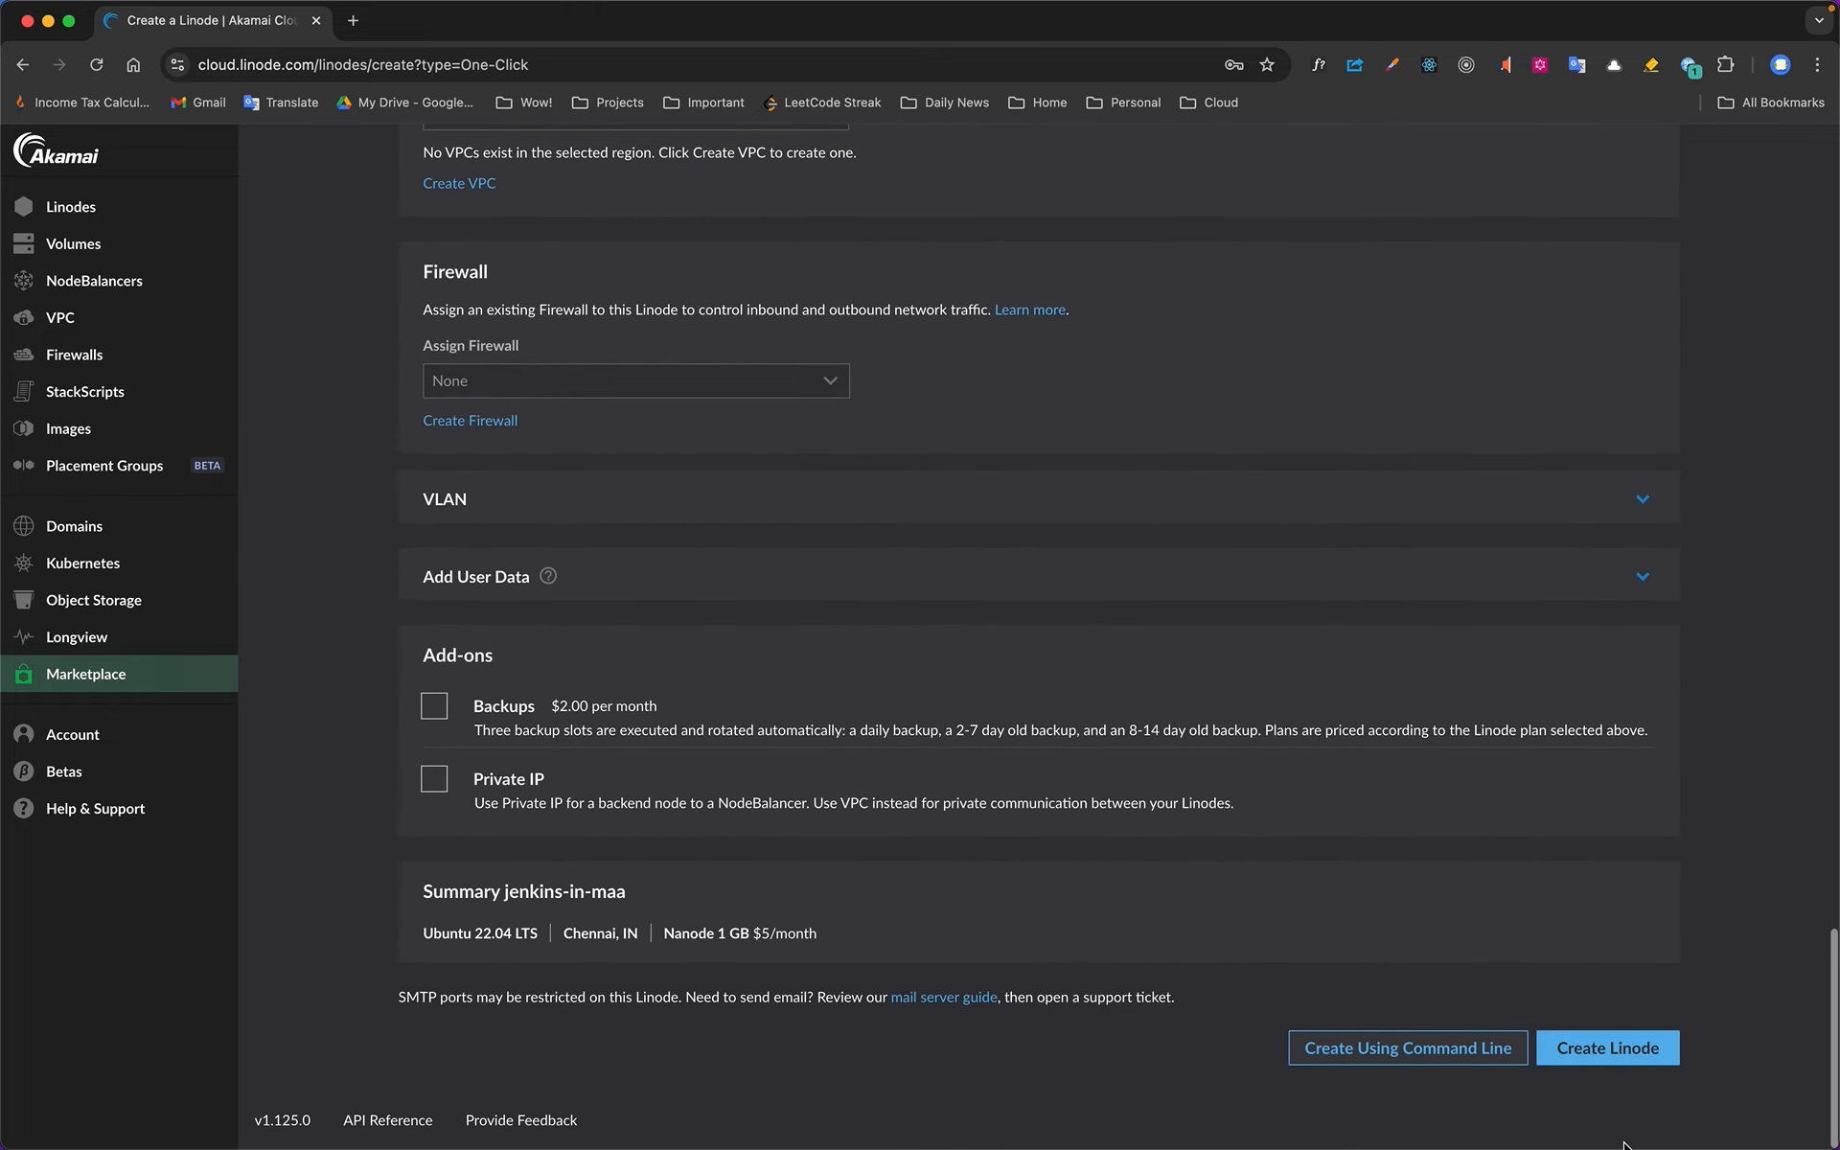
left_click(1629, 1054)
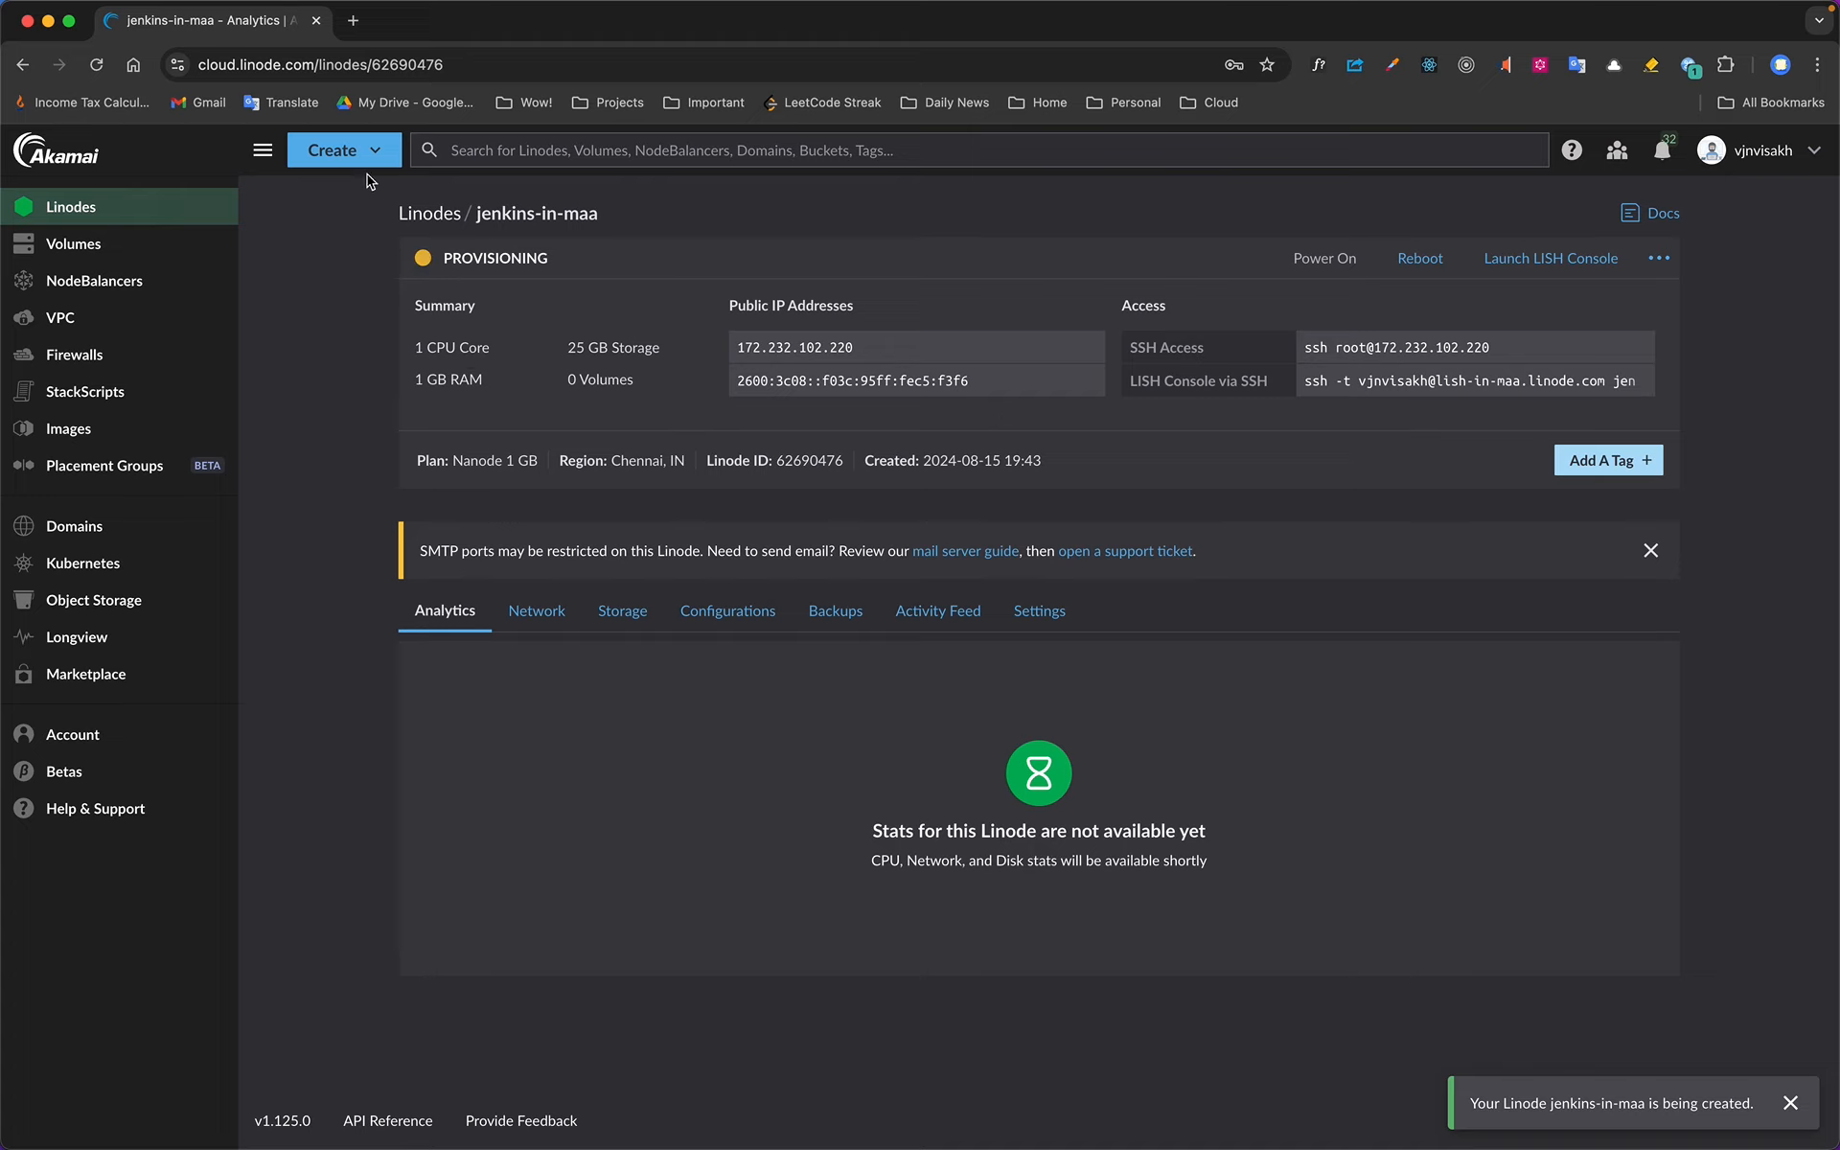
Check the new Linode's provisioning status in the Linodes list and reopen the jenkins-in-maa details
left_click_drag(444, 256, 578, 257)
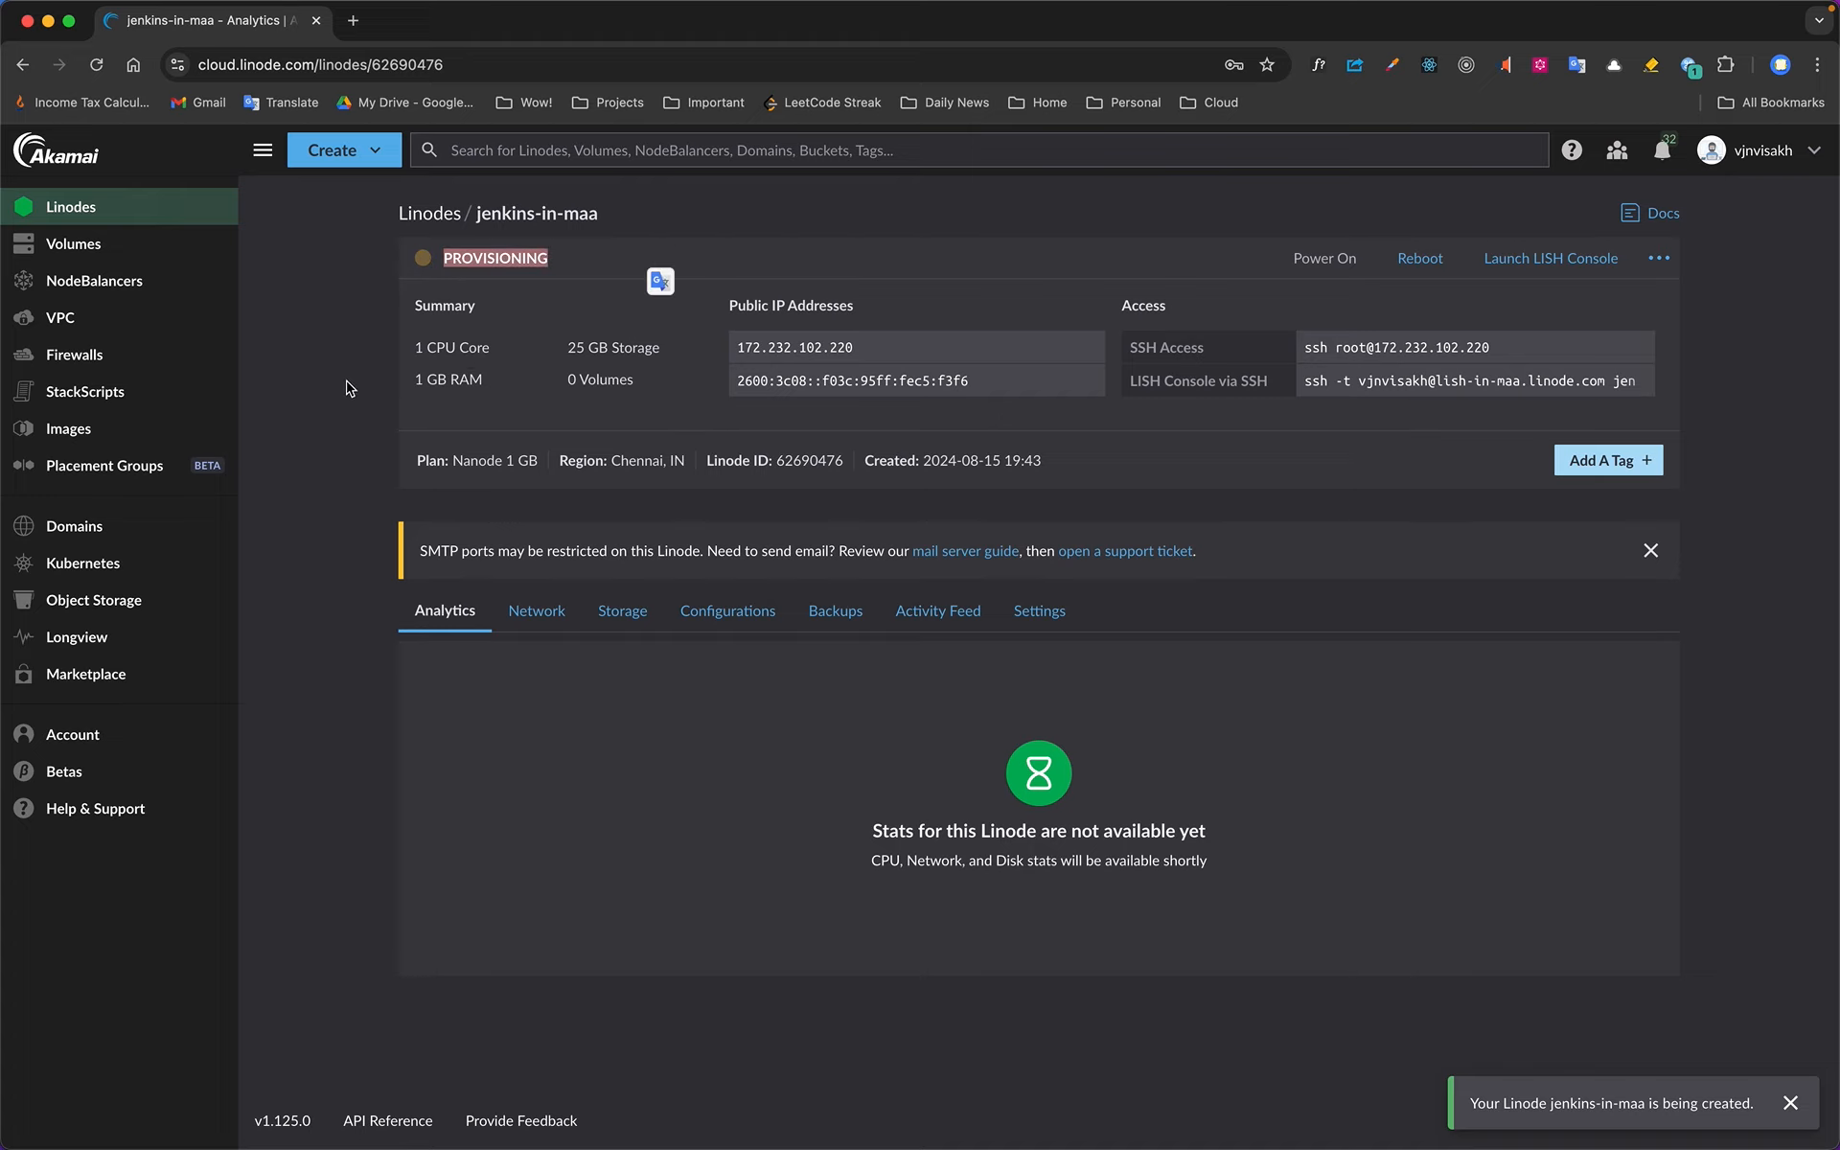
left_click(120, 206)
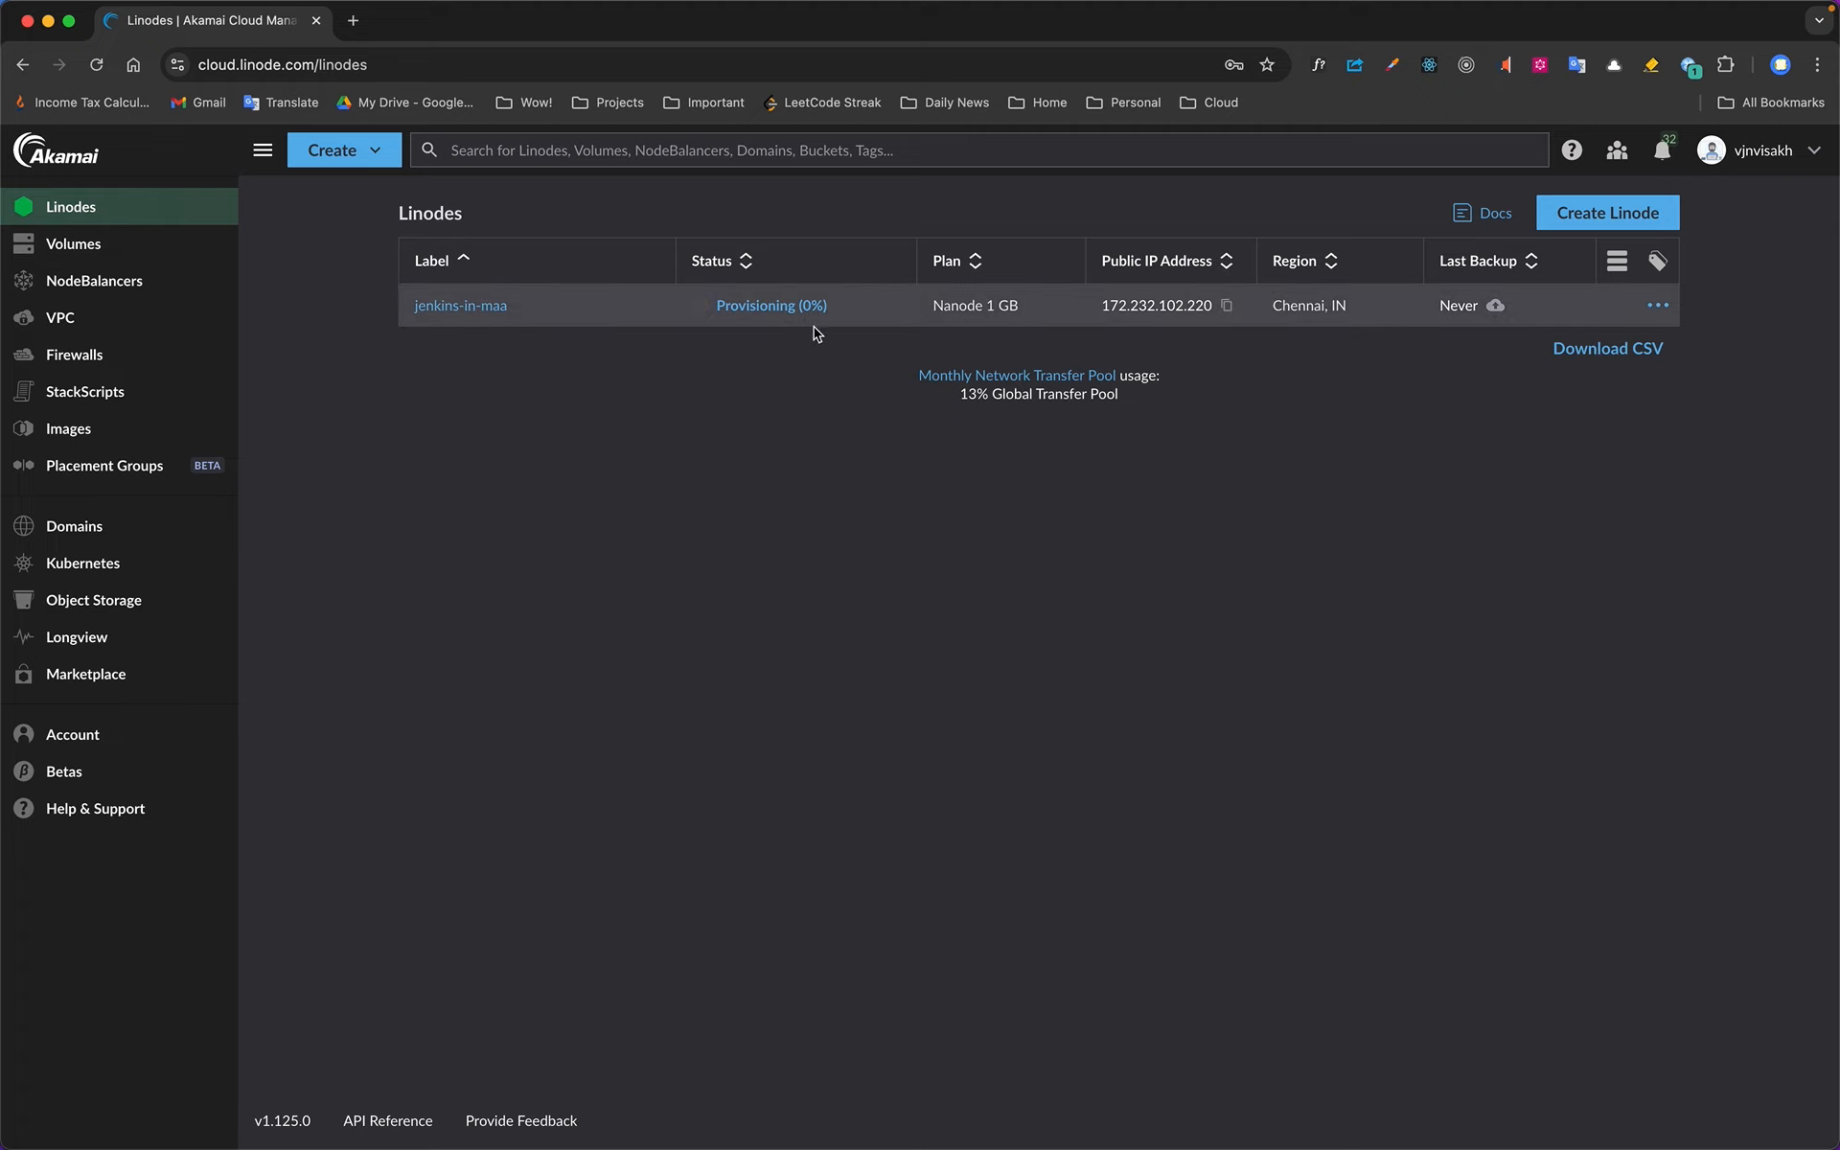
mouse_move(1279, 8)
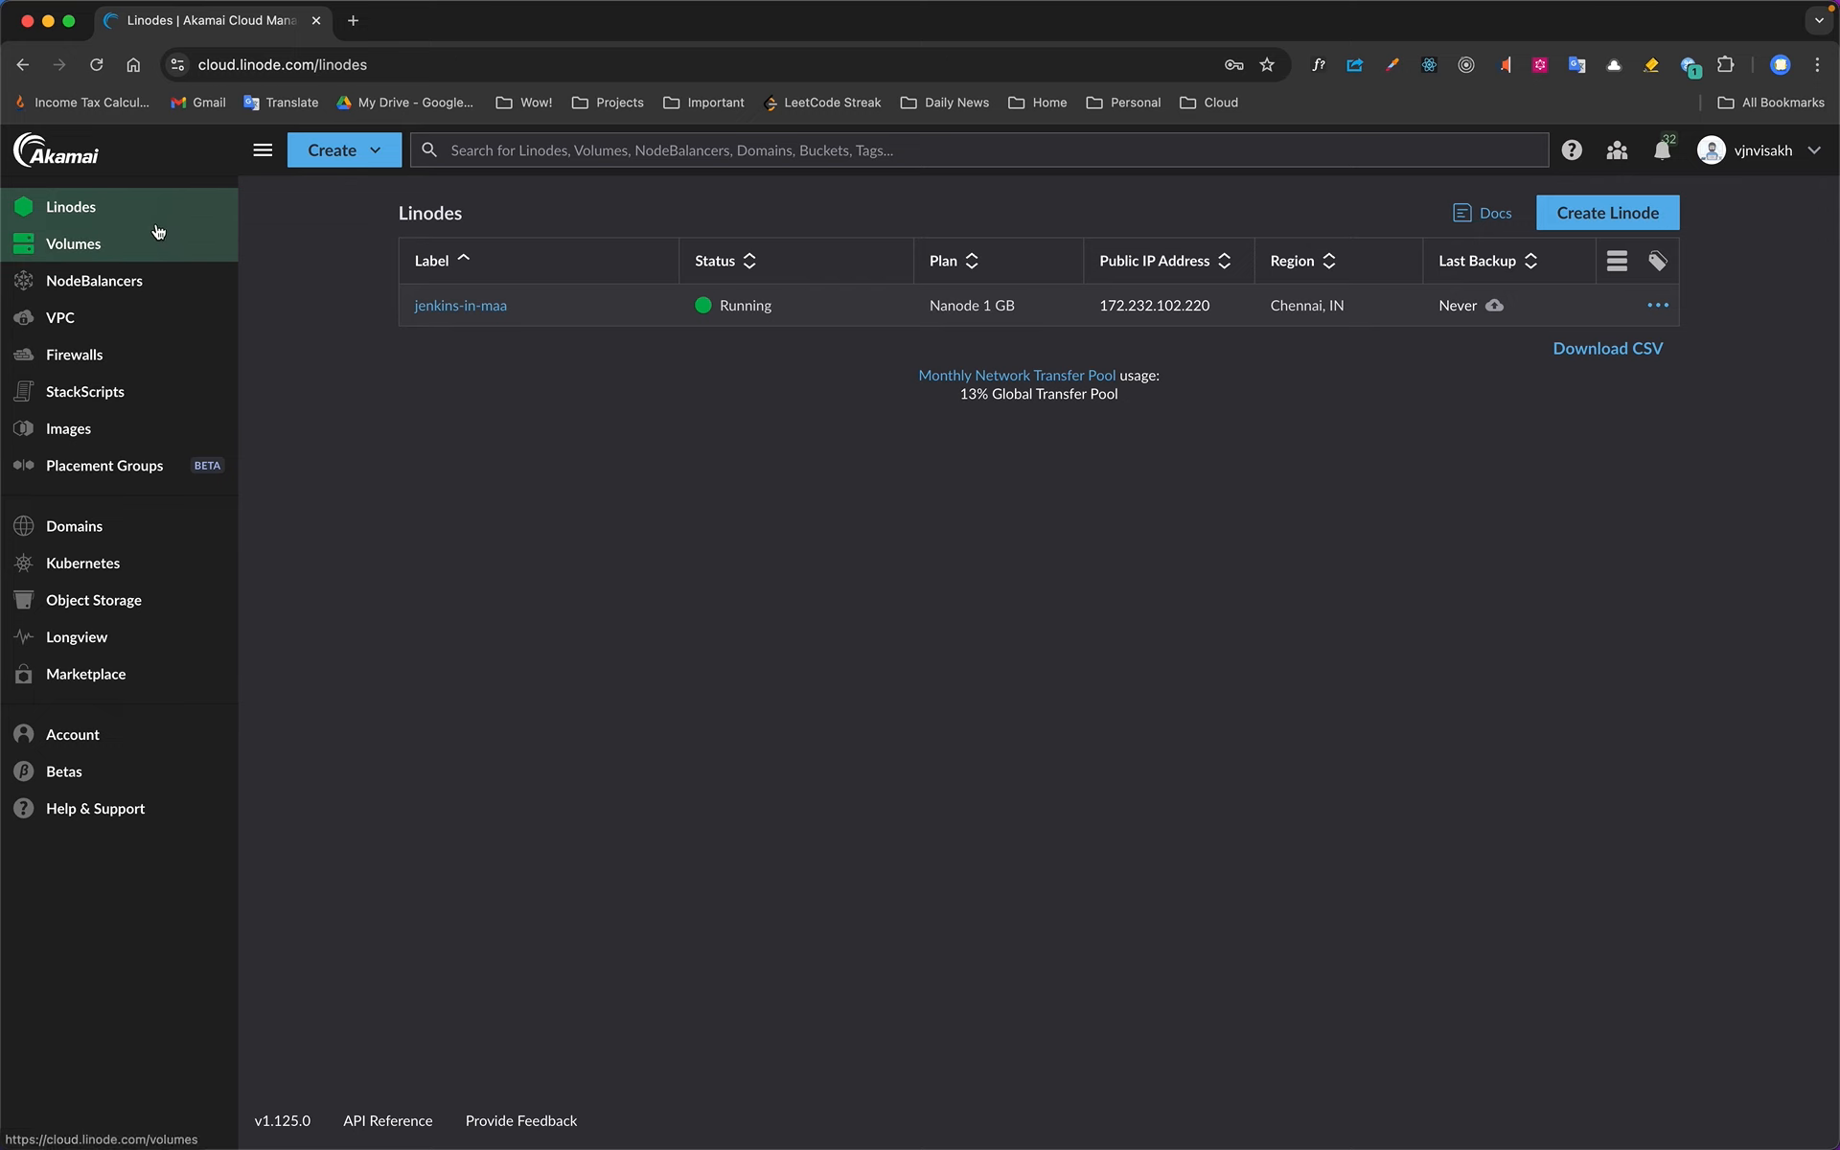
left_click(469, 305)
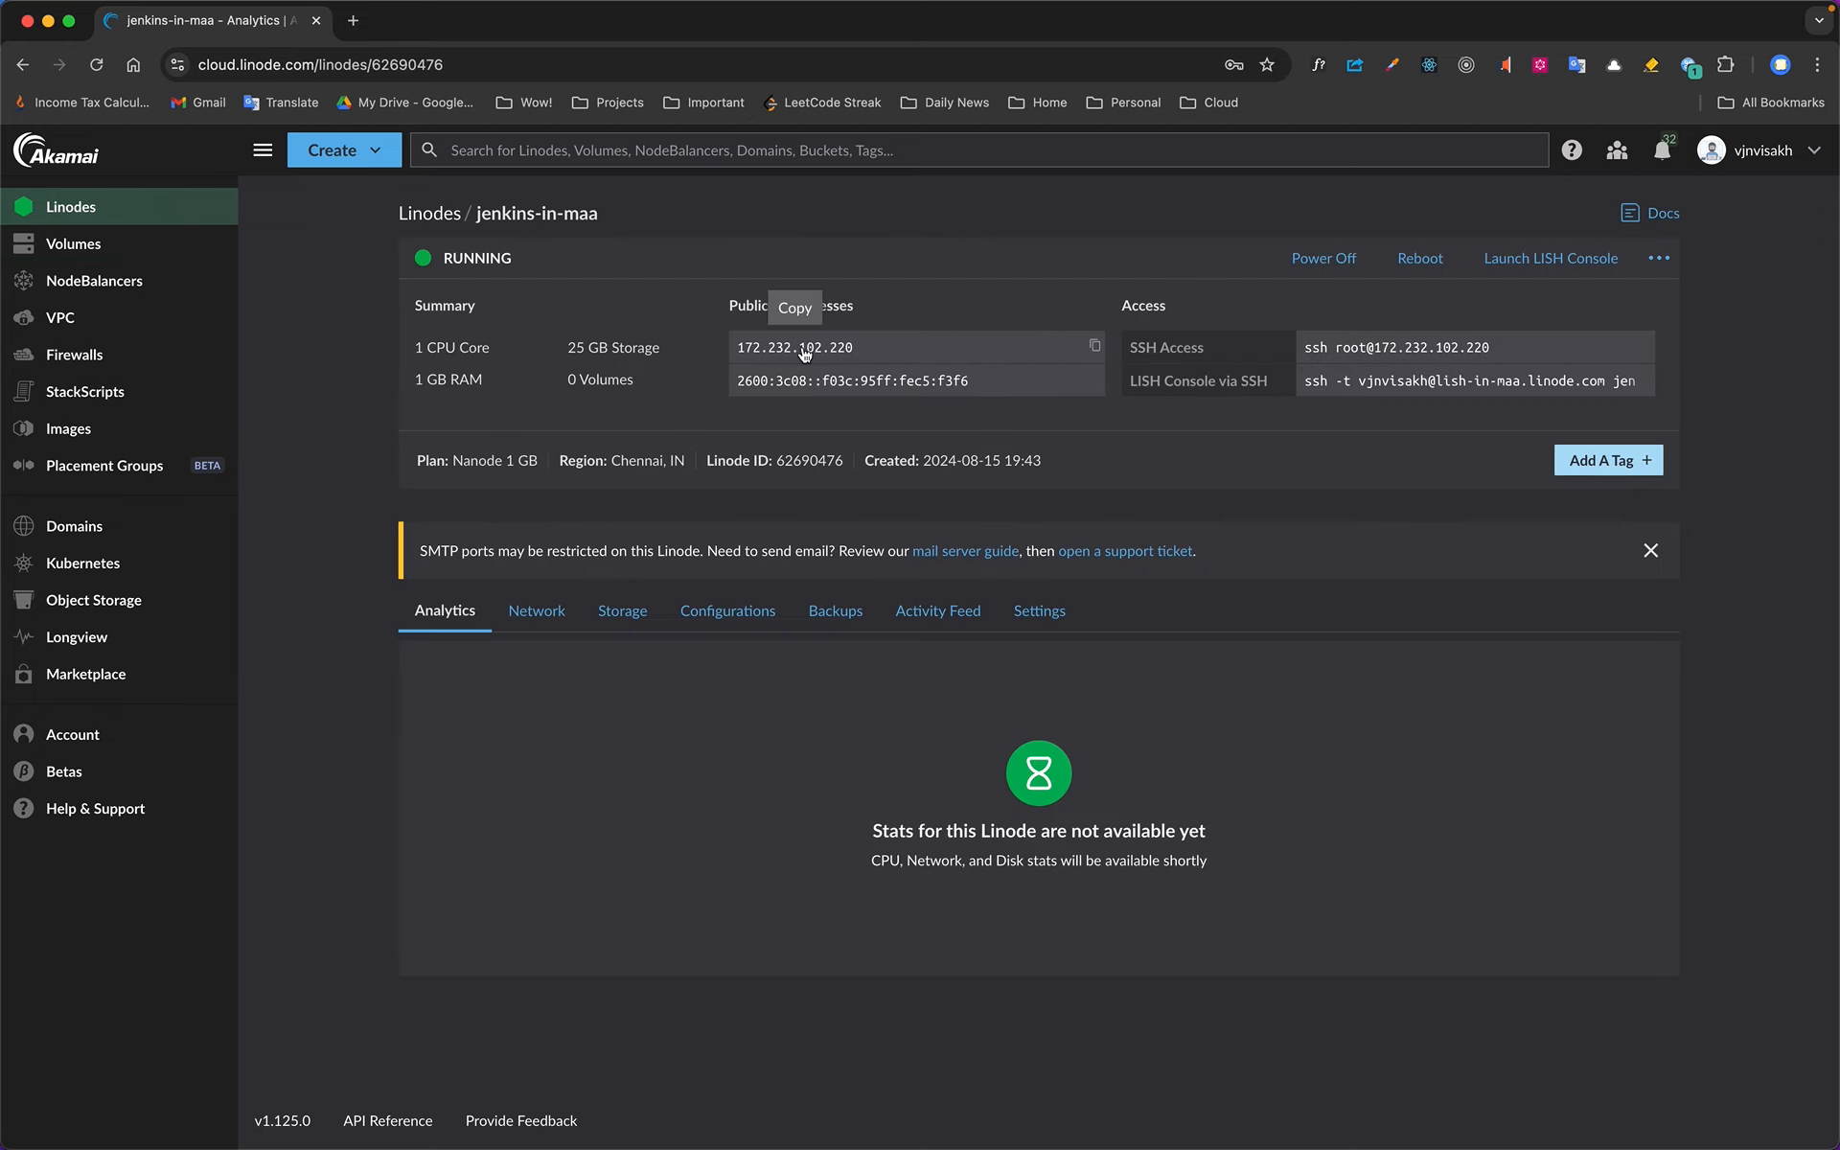
Try to open the Linode's public IP address 172.232.102.220 in a new browser tab, and close that tab
left_click(359, 25)
type("172.232.102.220")
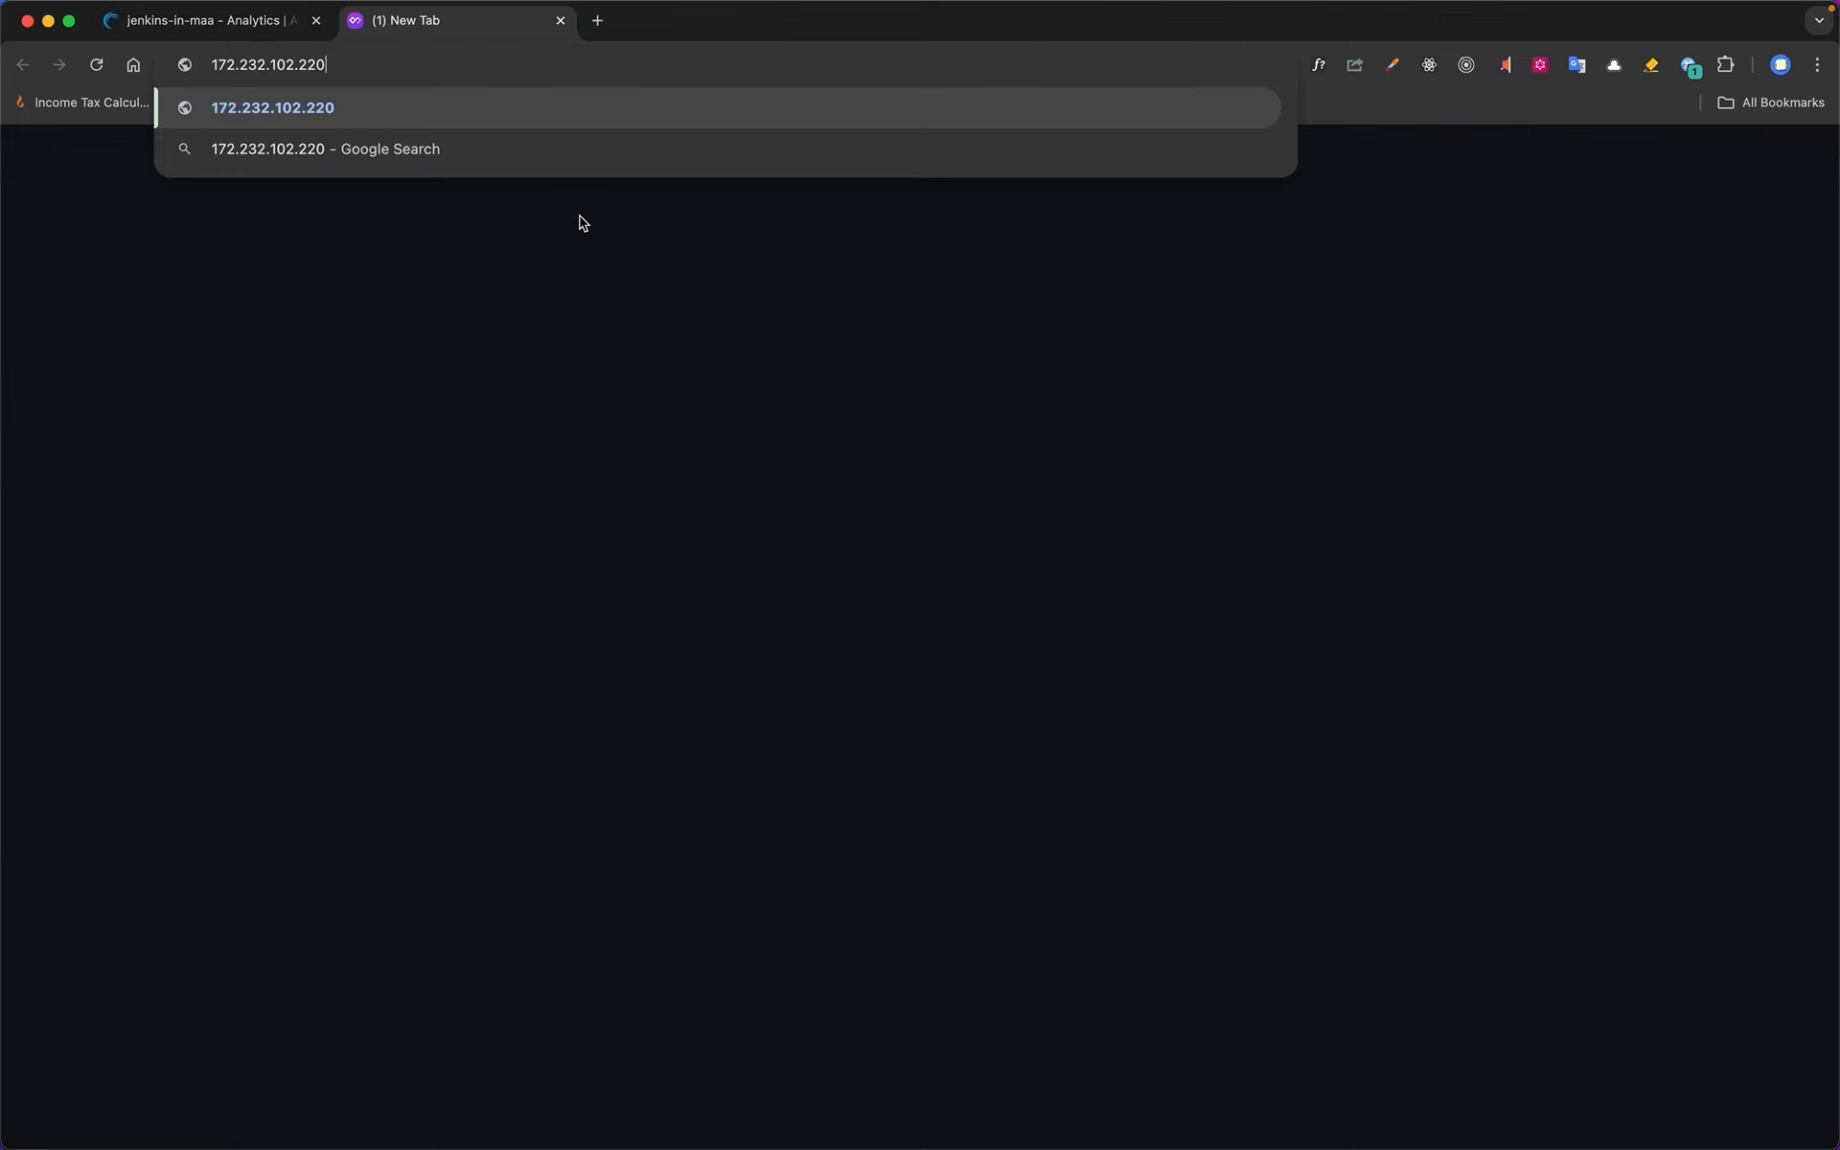
key("Return")
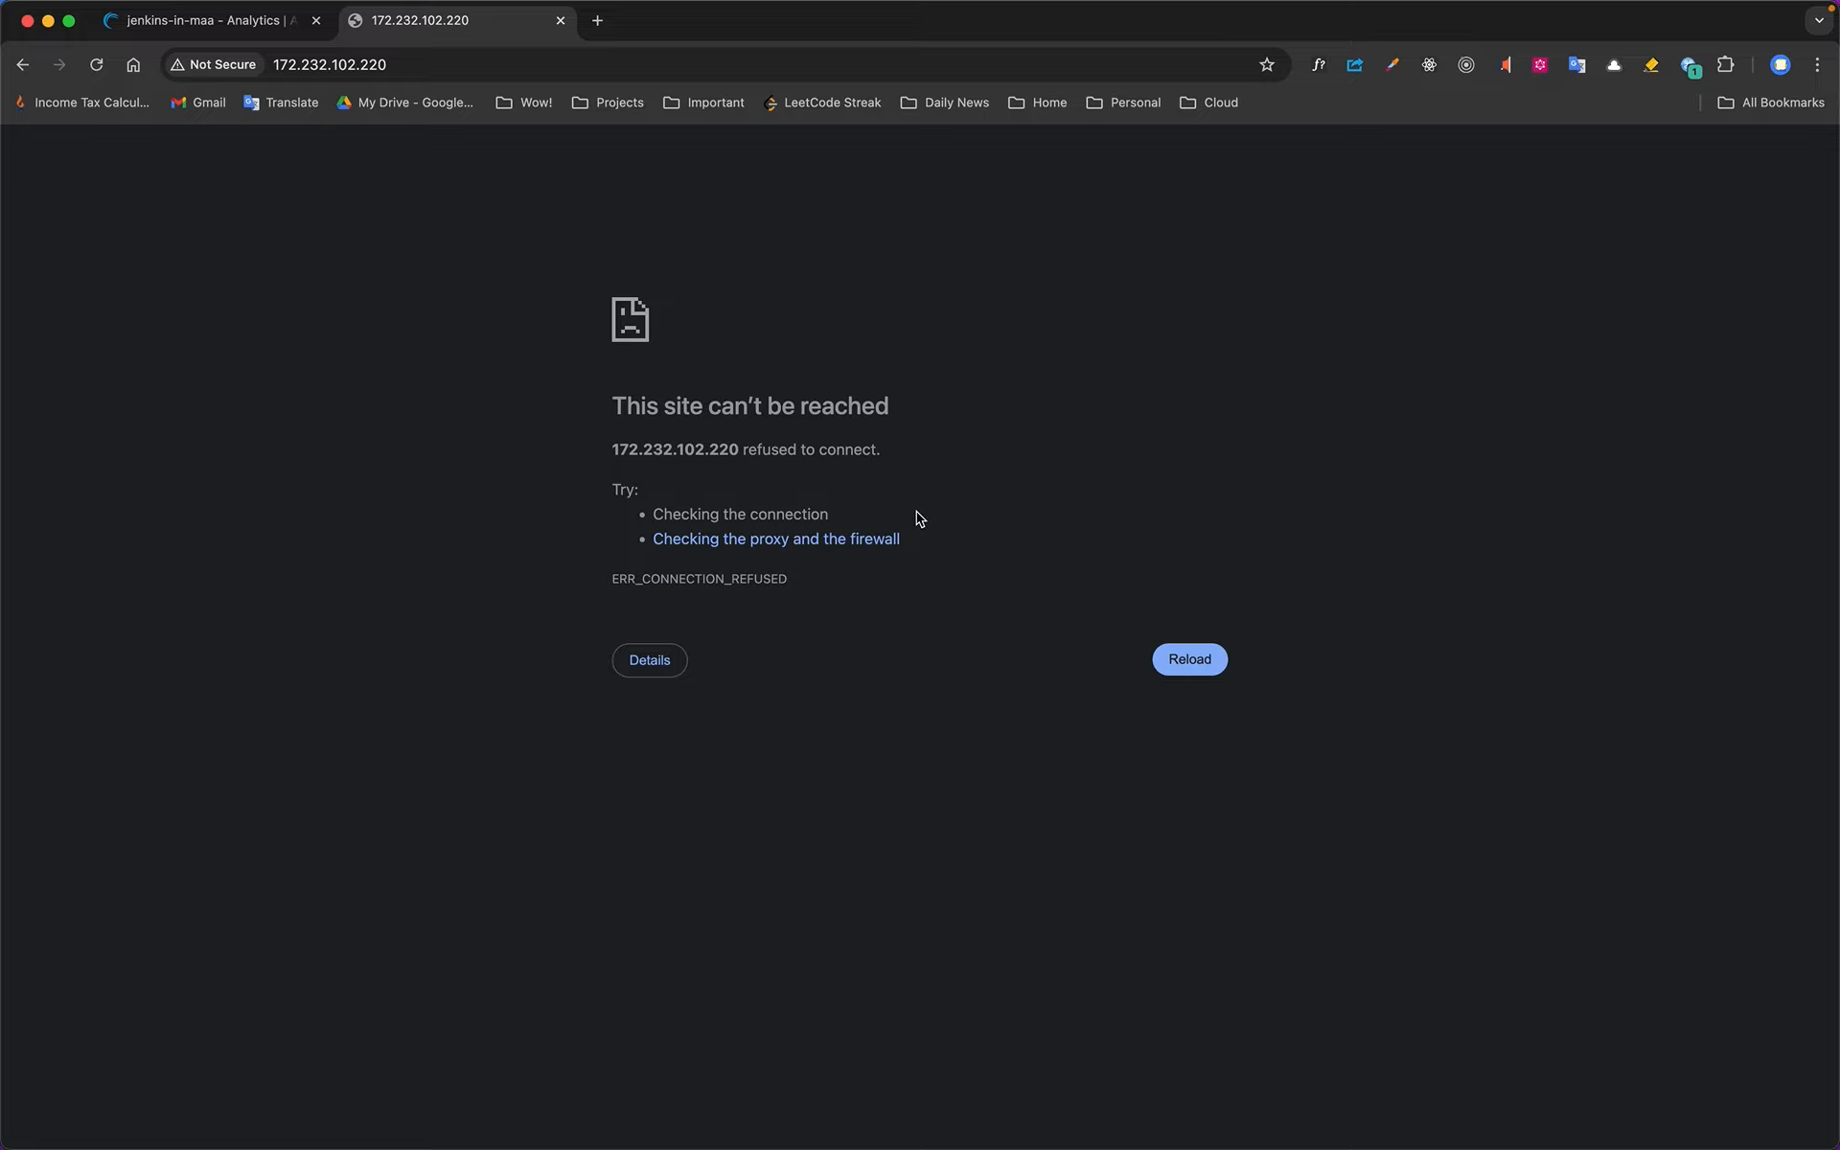
left_click(560, 21)
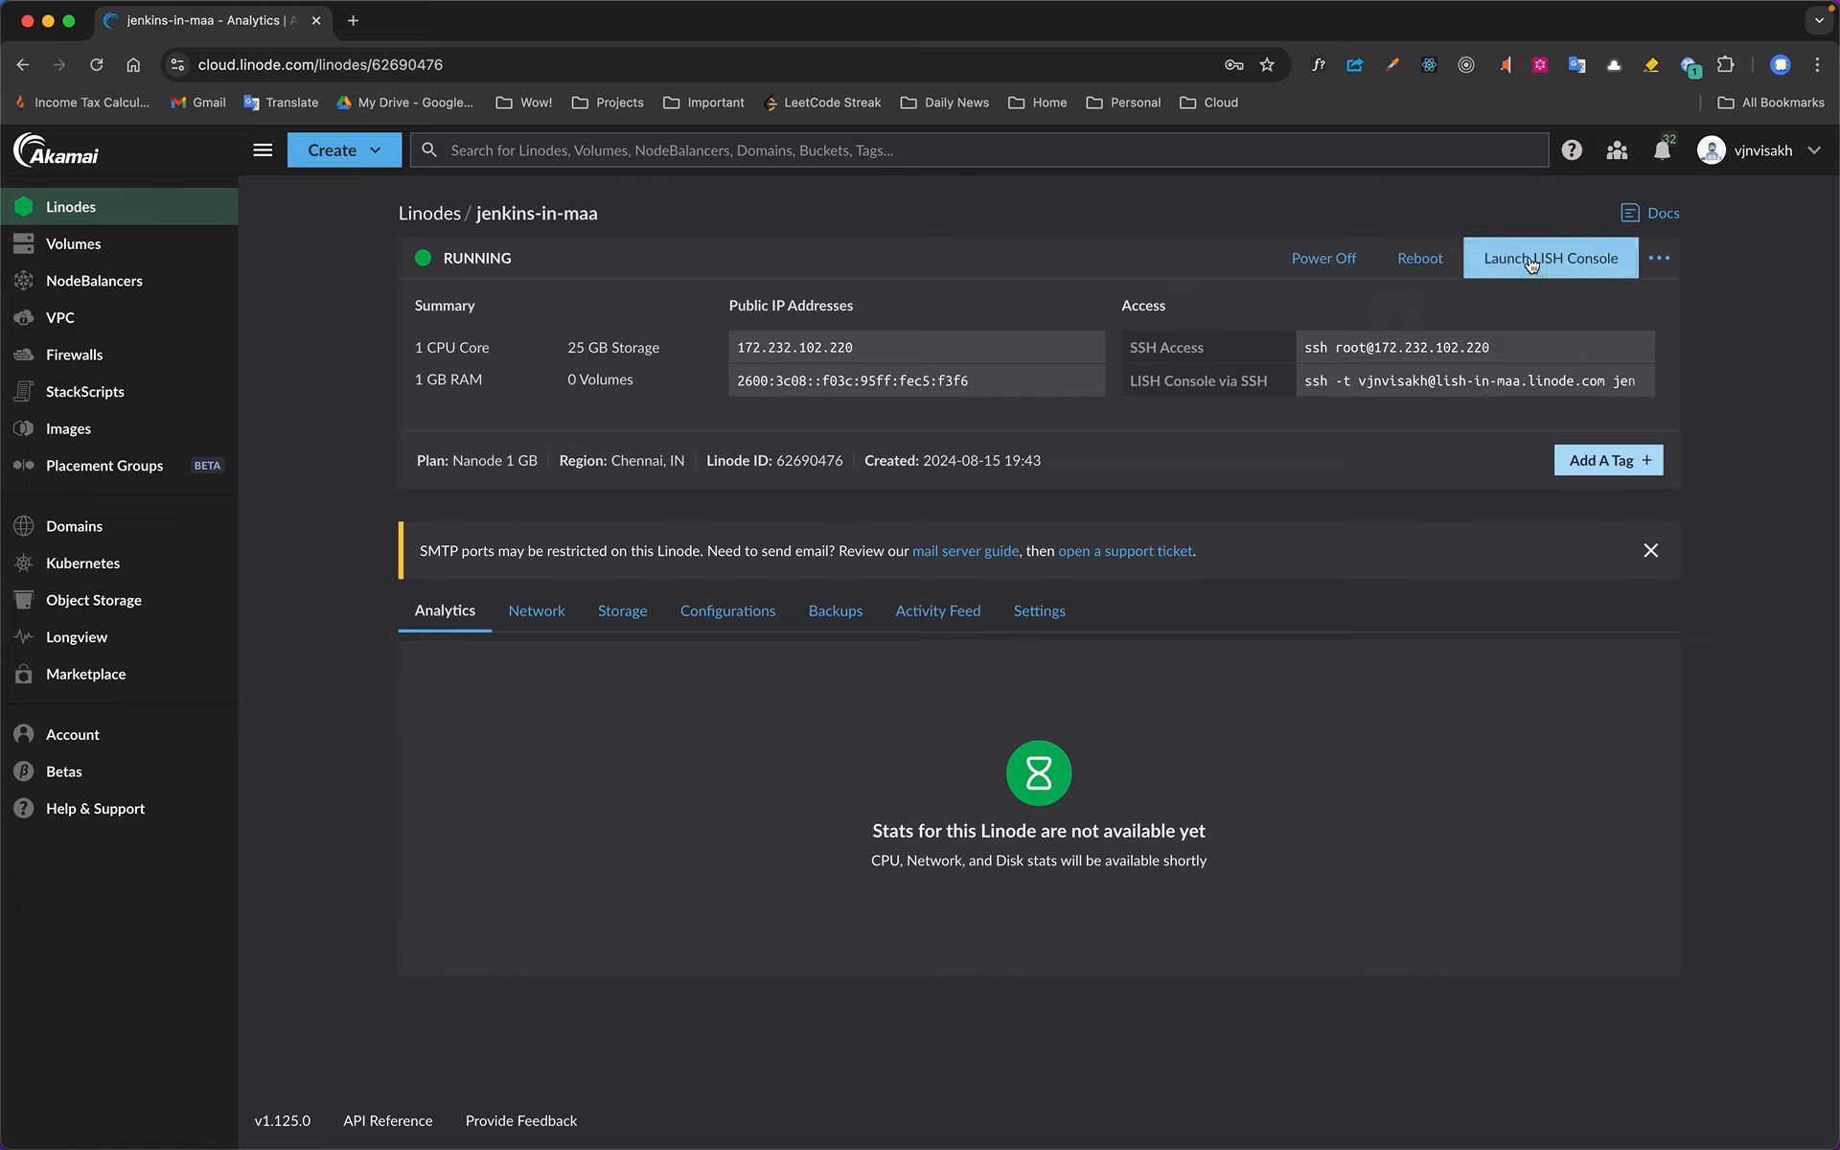
Launch the LISH console to check the Jenkins installation, and try opening the Linode's public IPv4 address in another tab
left_click(1590, 271)
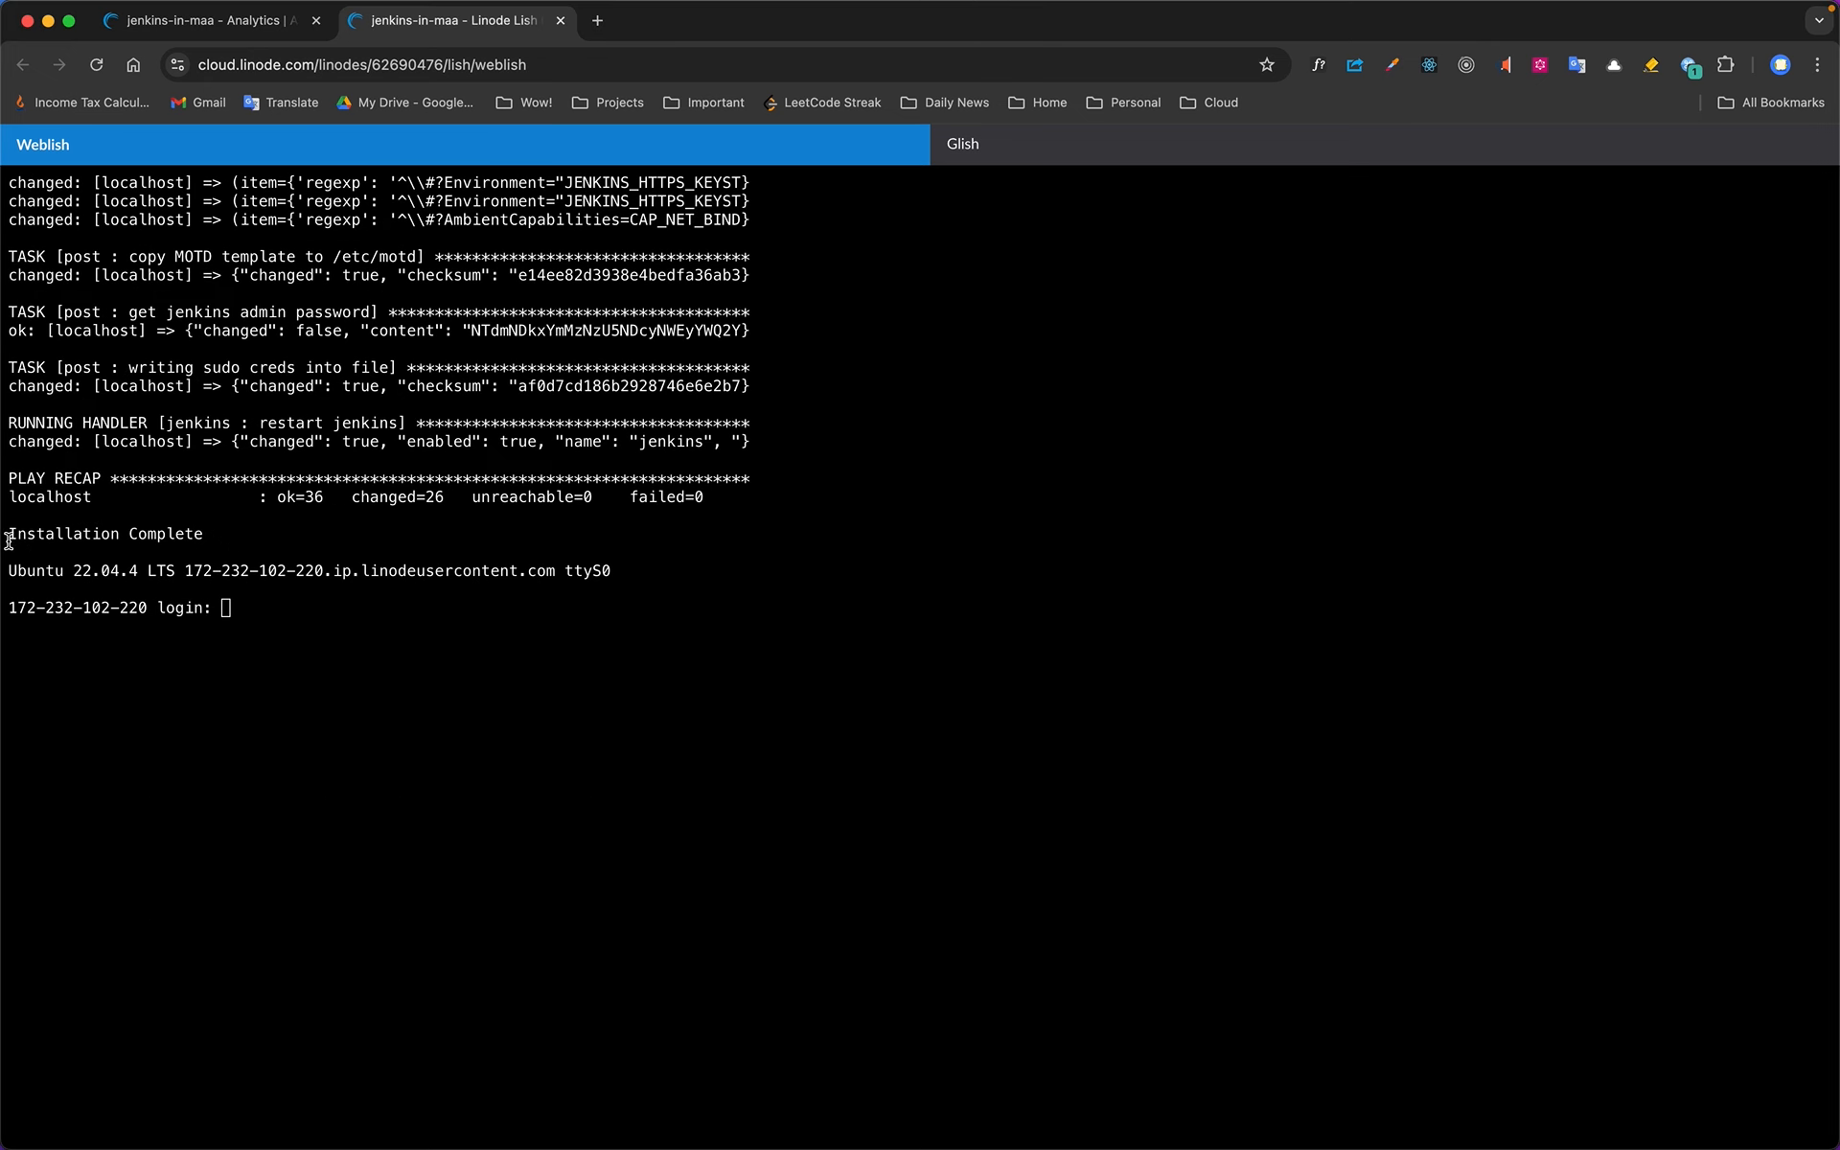
left_click(242, 23)
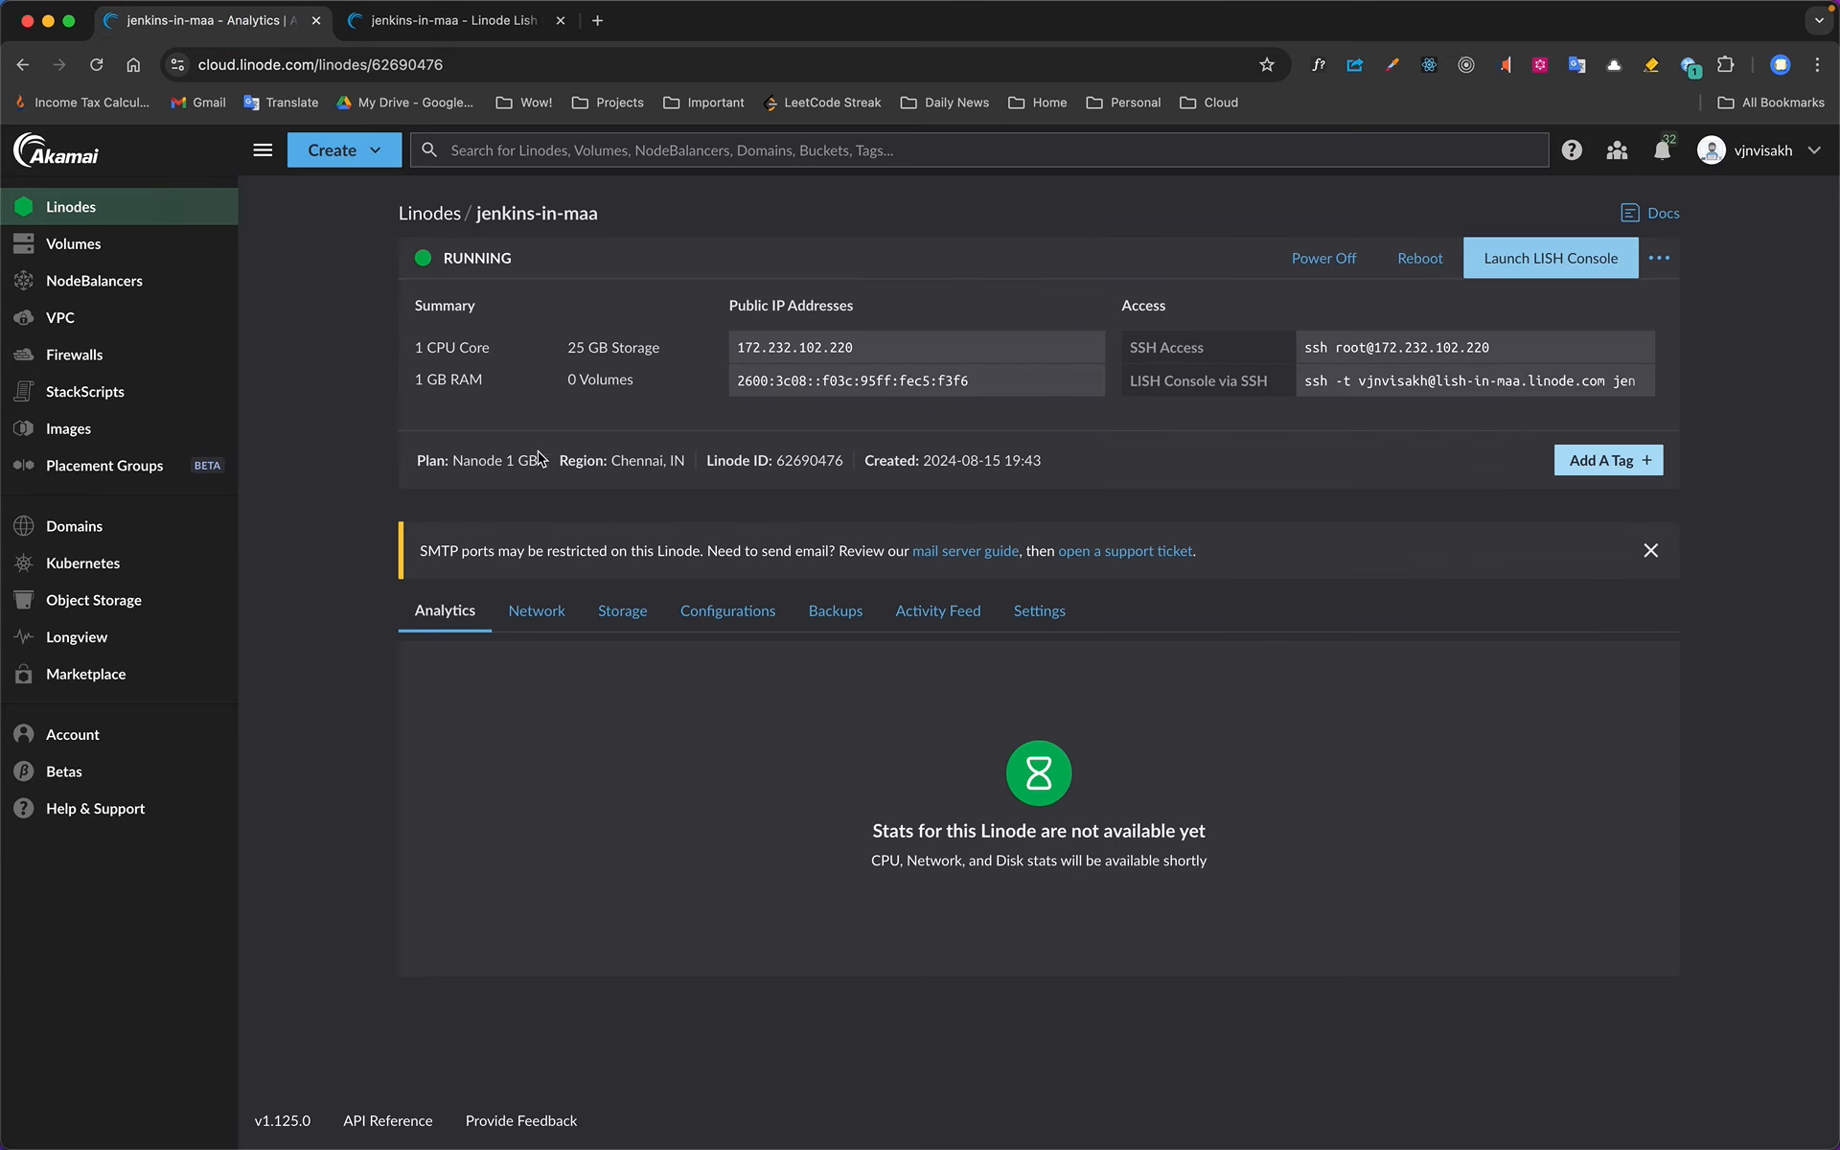
left_click(778, 349)
left_click(600, 21)
key("super+v")
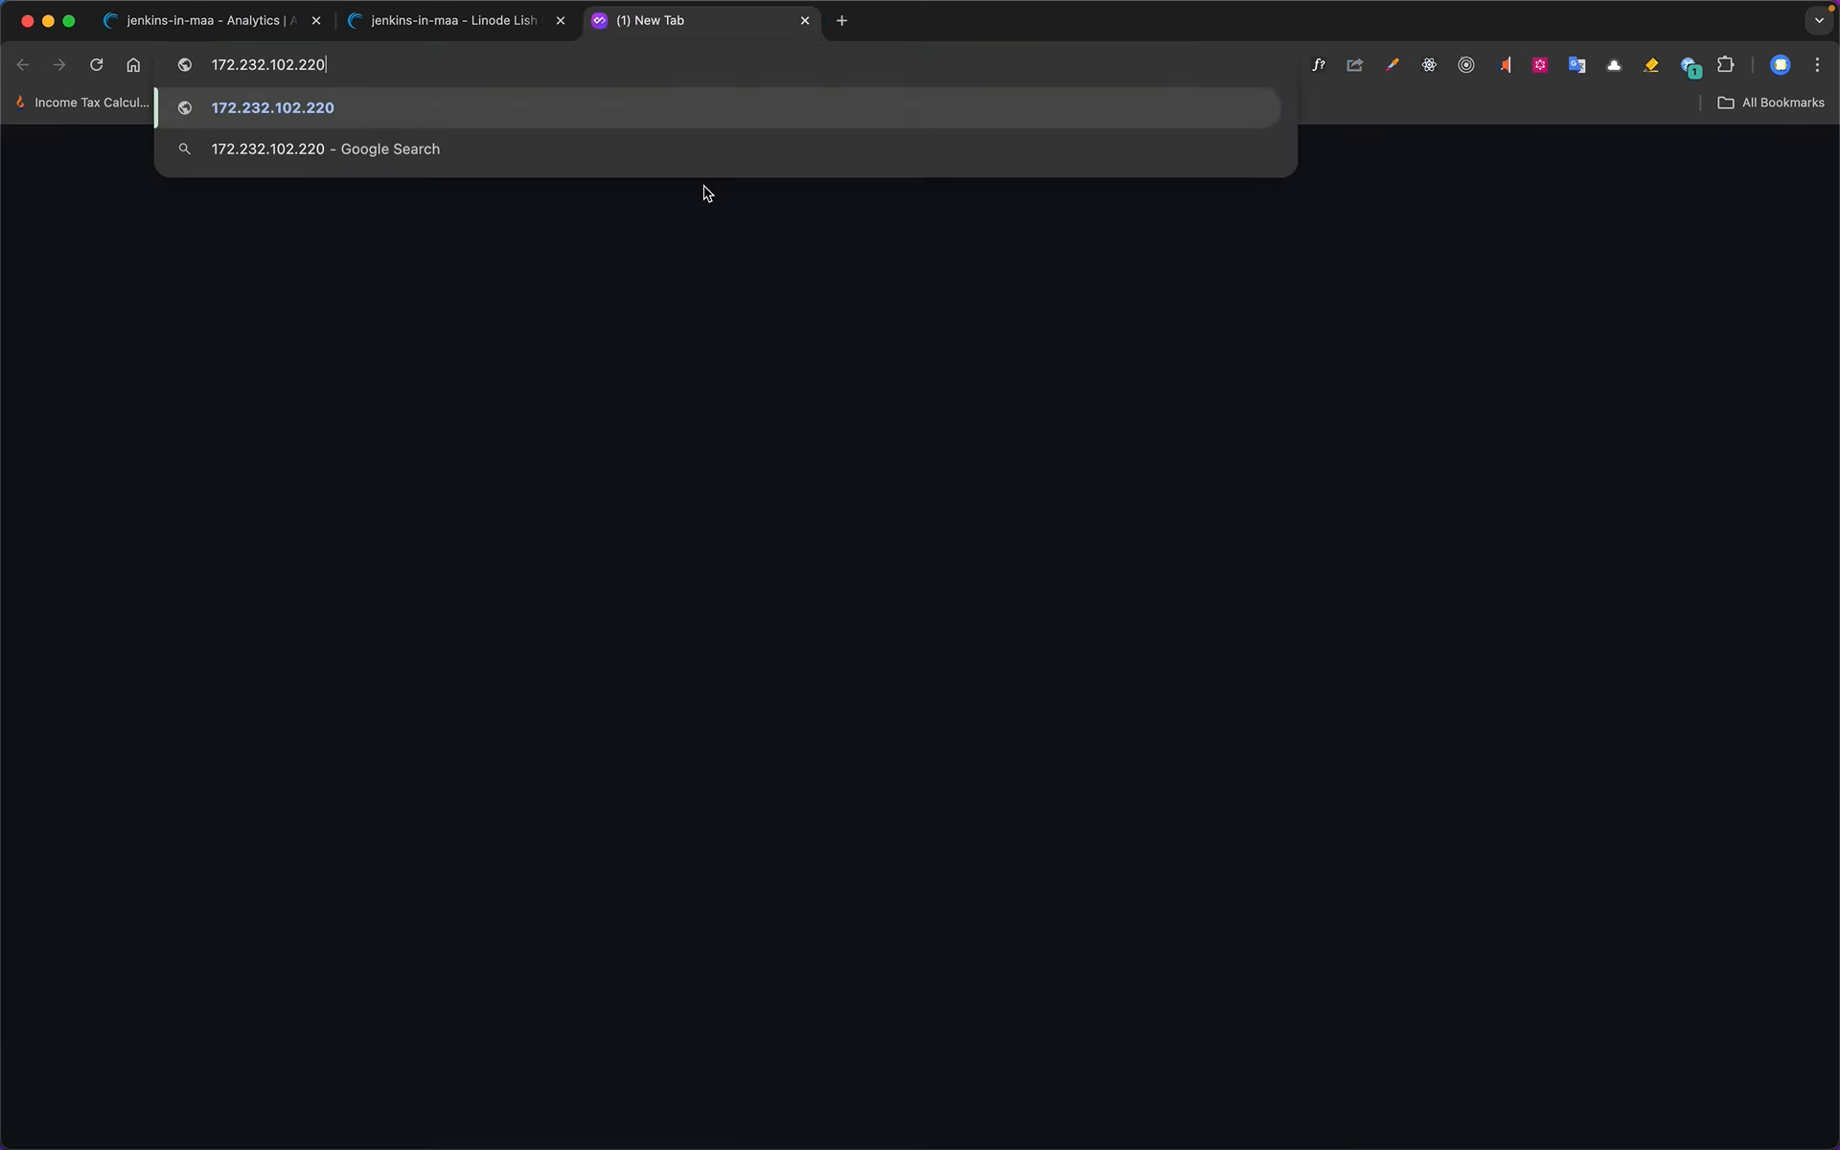
key("Return")
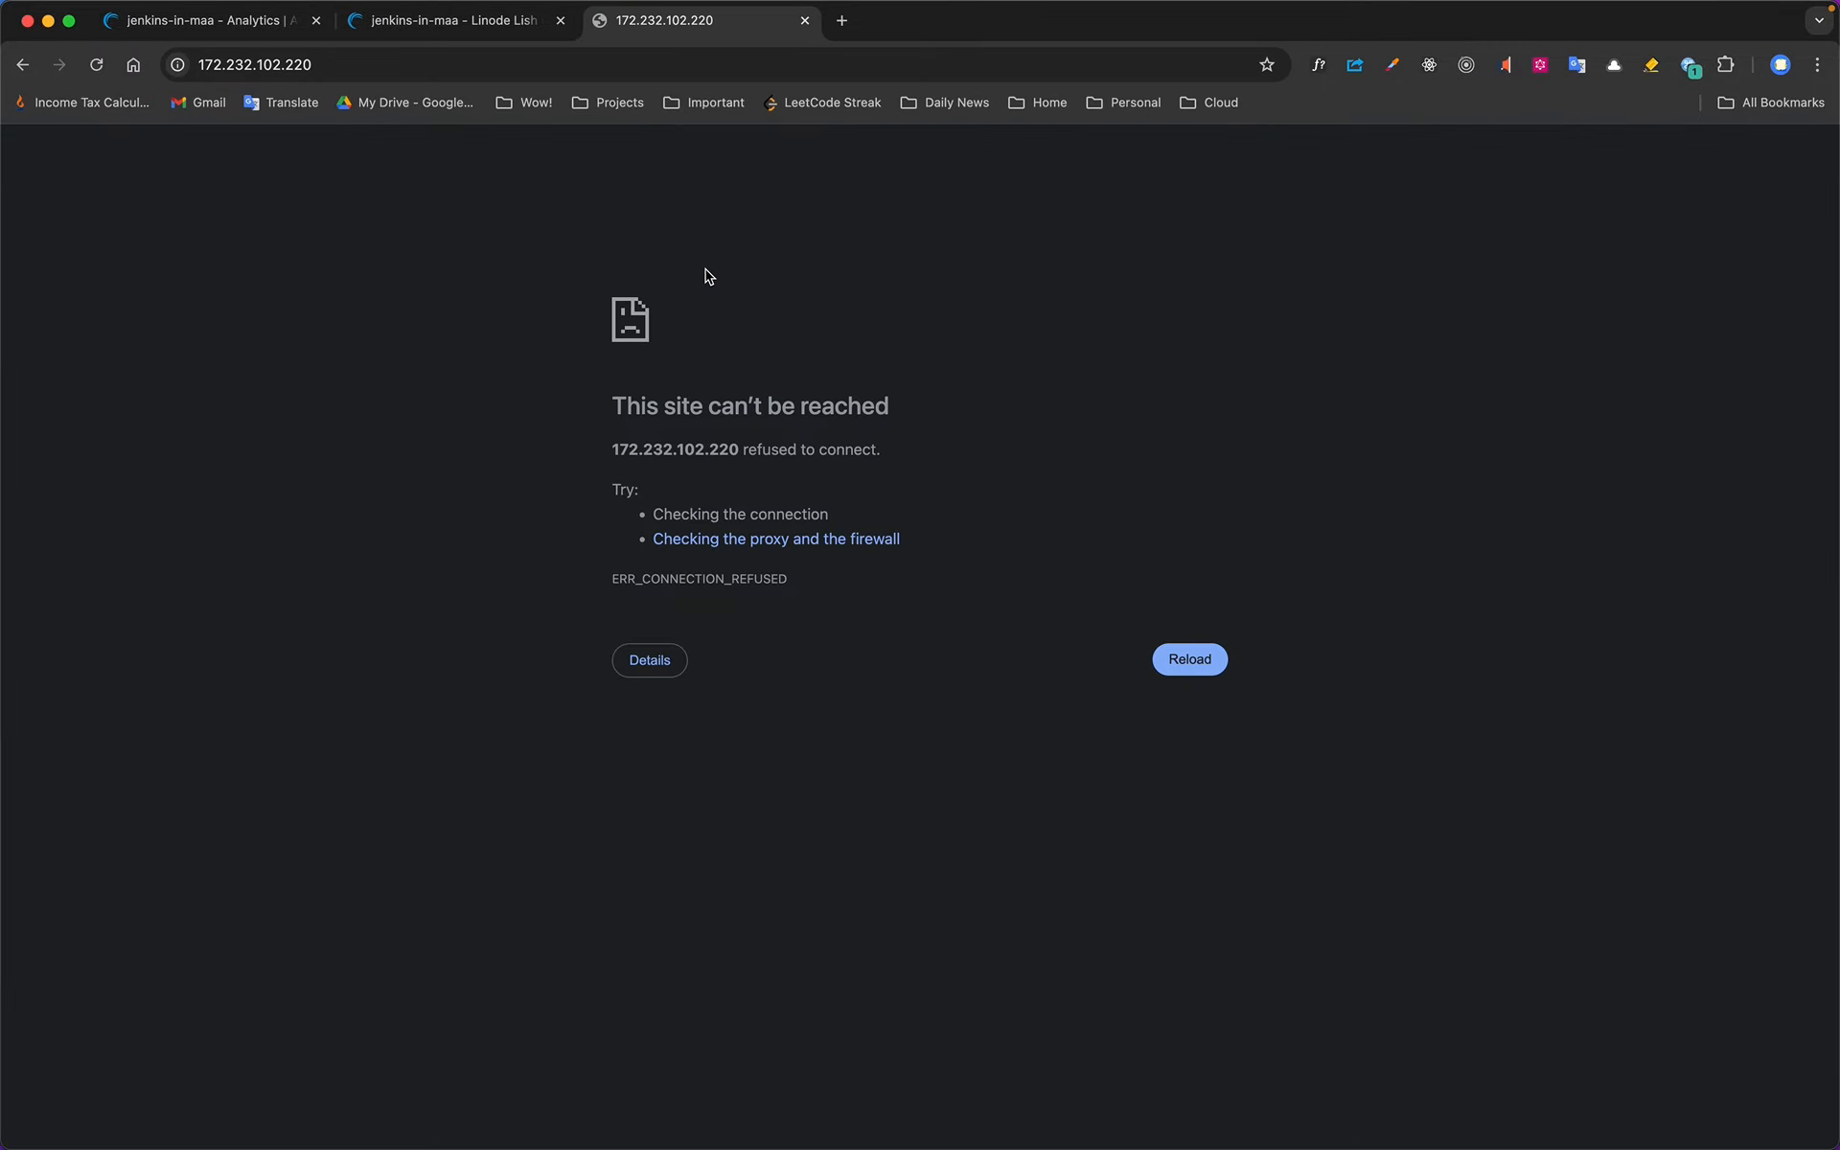
Copy the hostname 172-232-102-220.ip.linodeusercontent.com from the console output and open it in place of the IP address
left_click(496, 29)
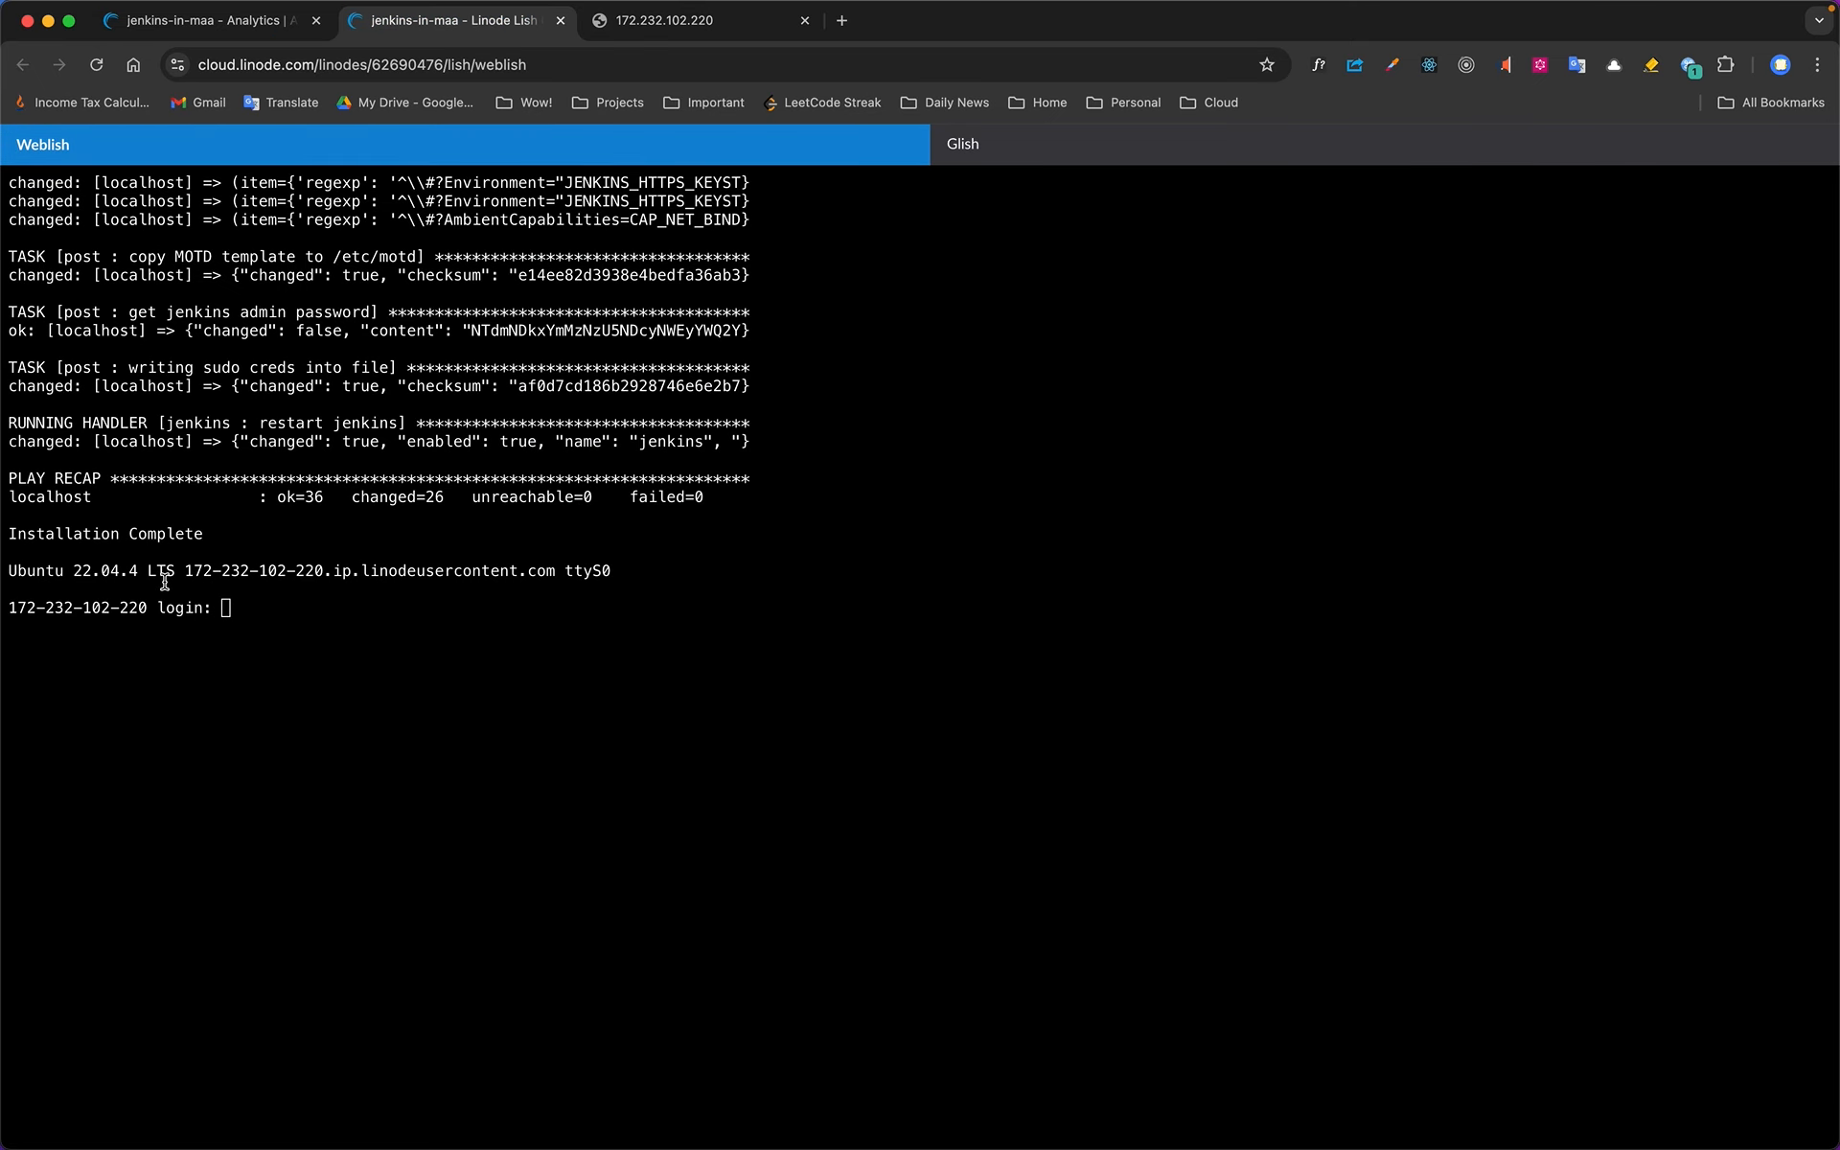
left_click_drag(190, 577, 554, 570)
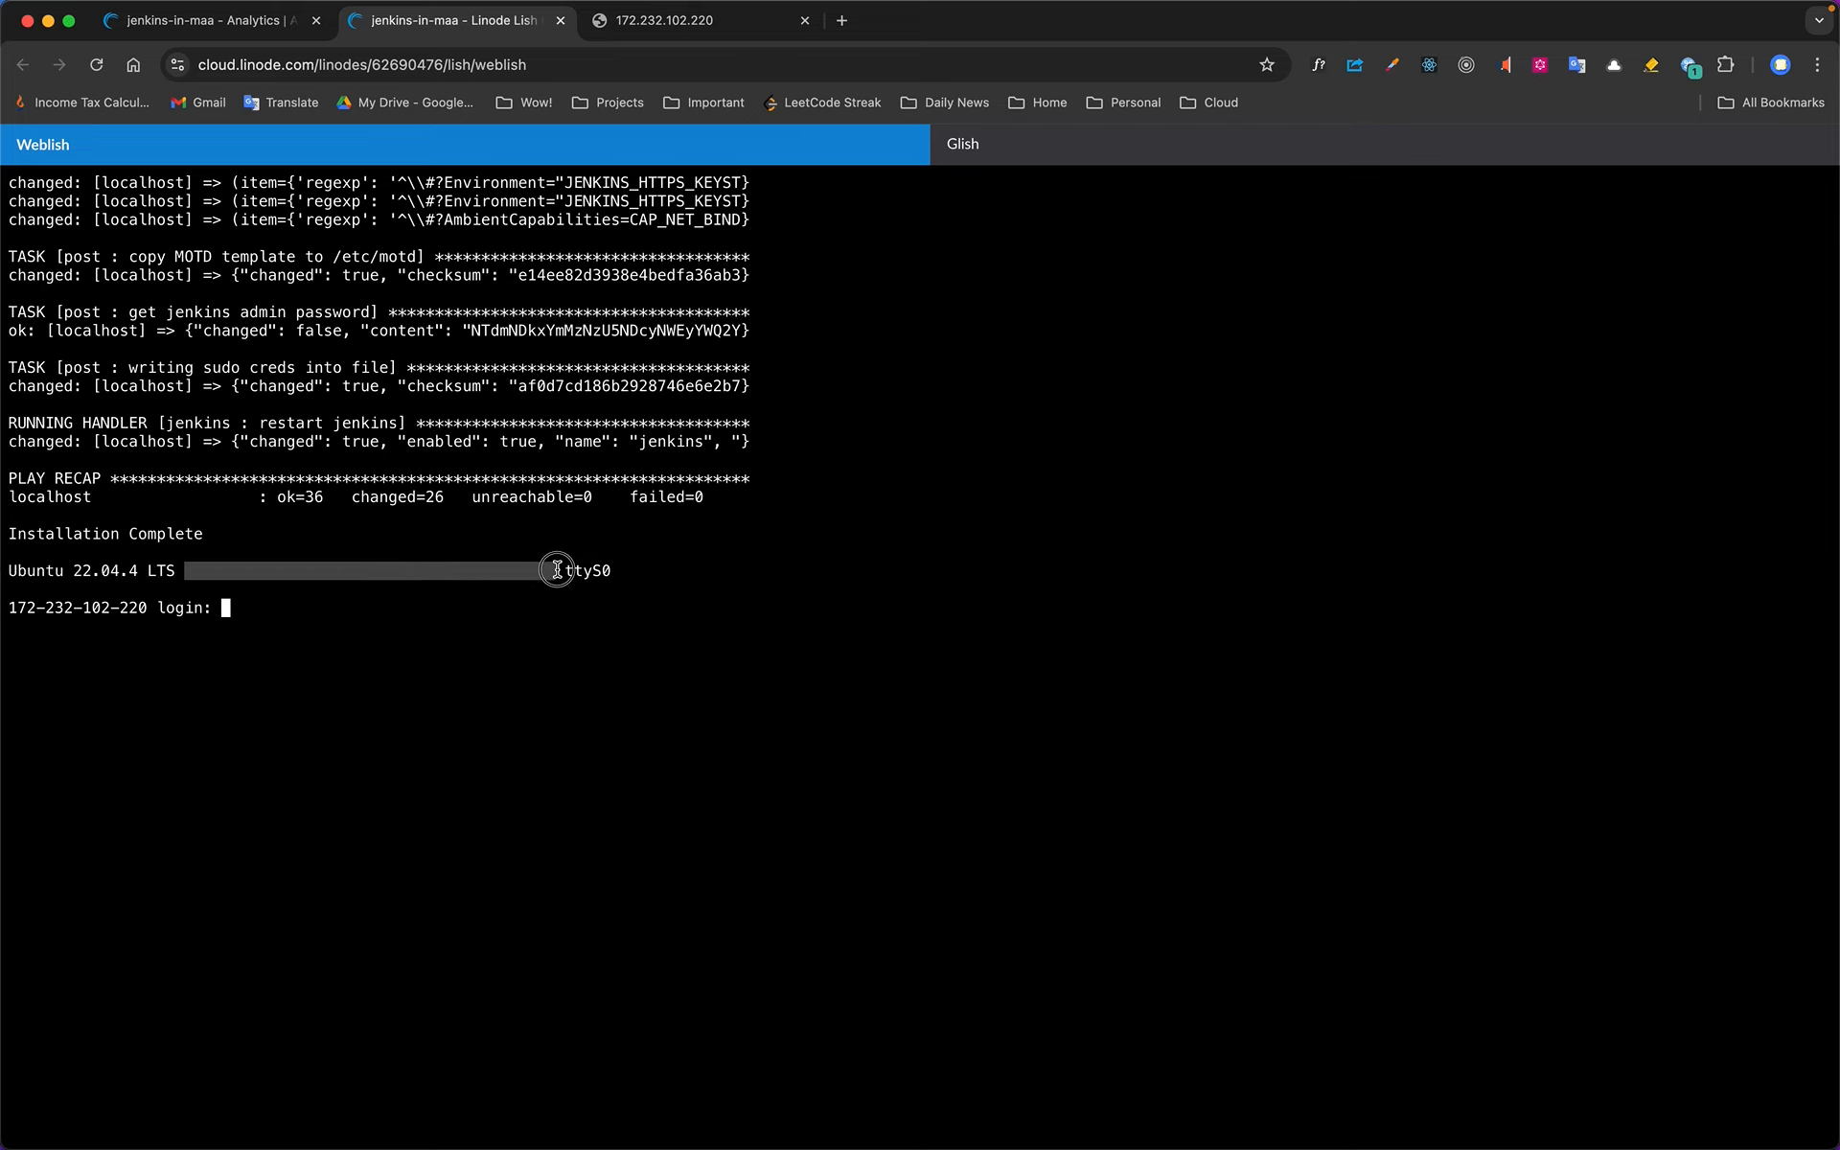
left_click(652, 29)
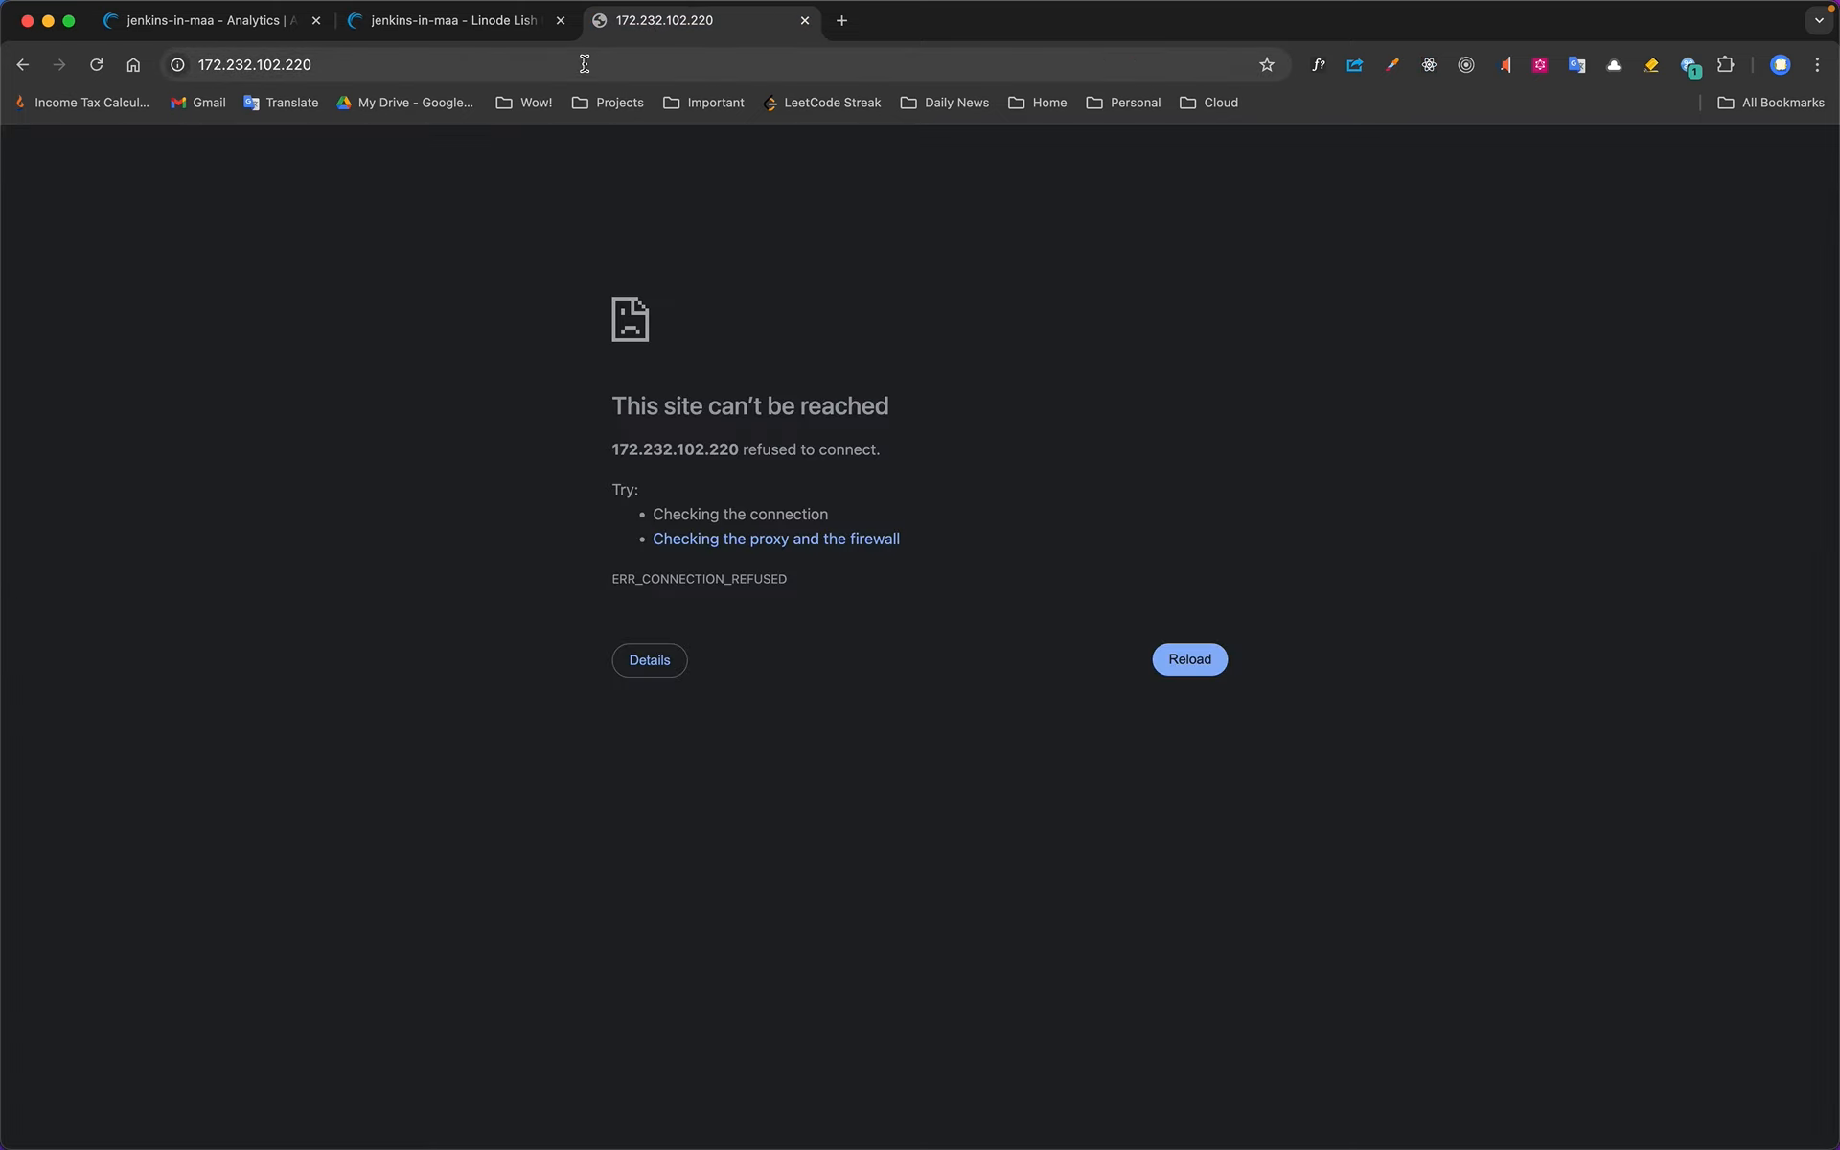
left_click(586, 65)
key("super+v")
key("Return")
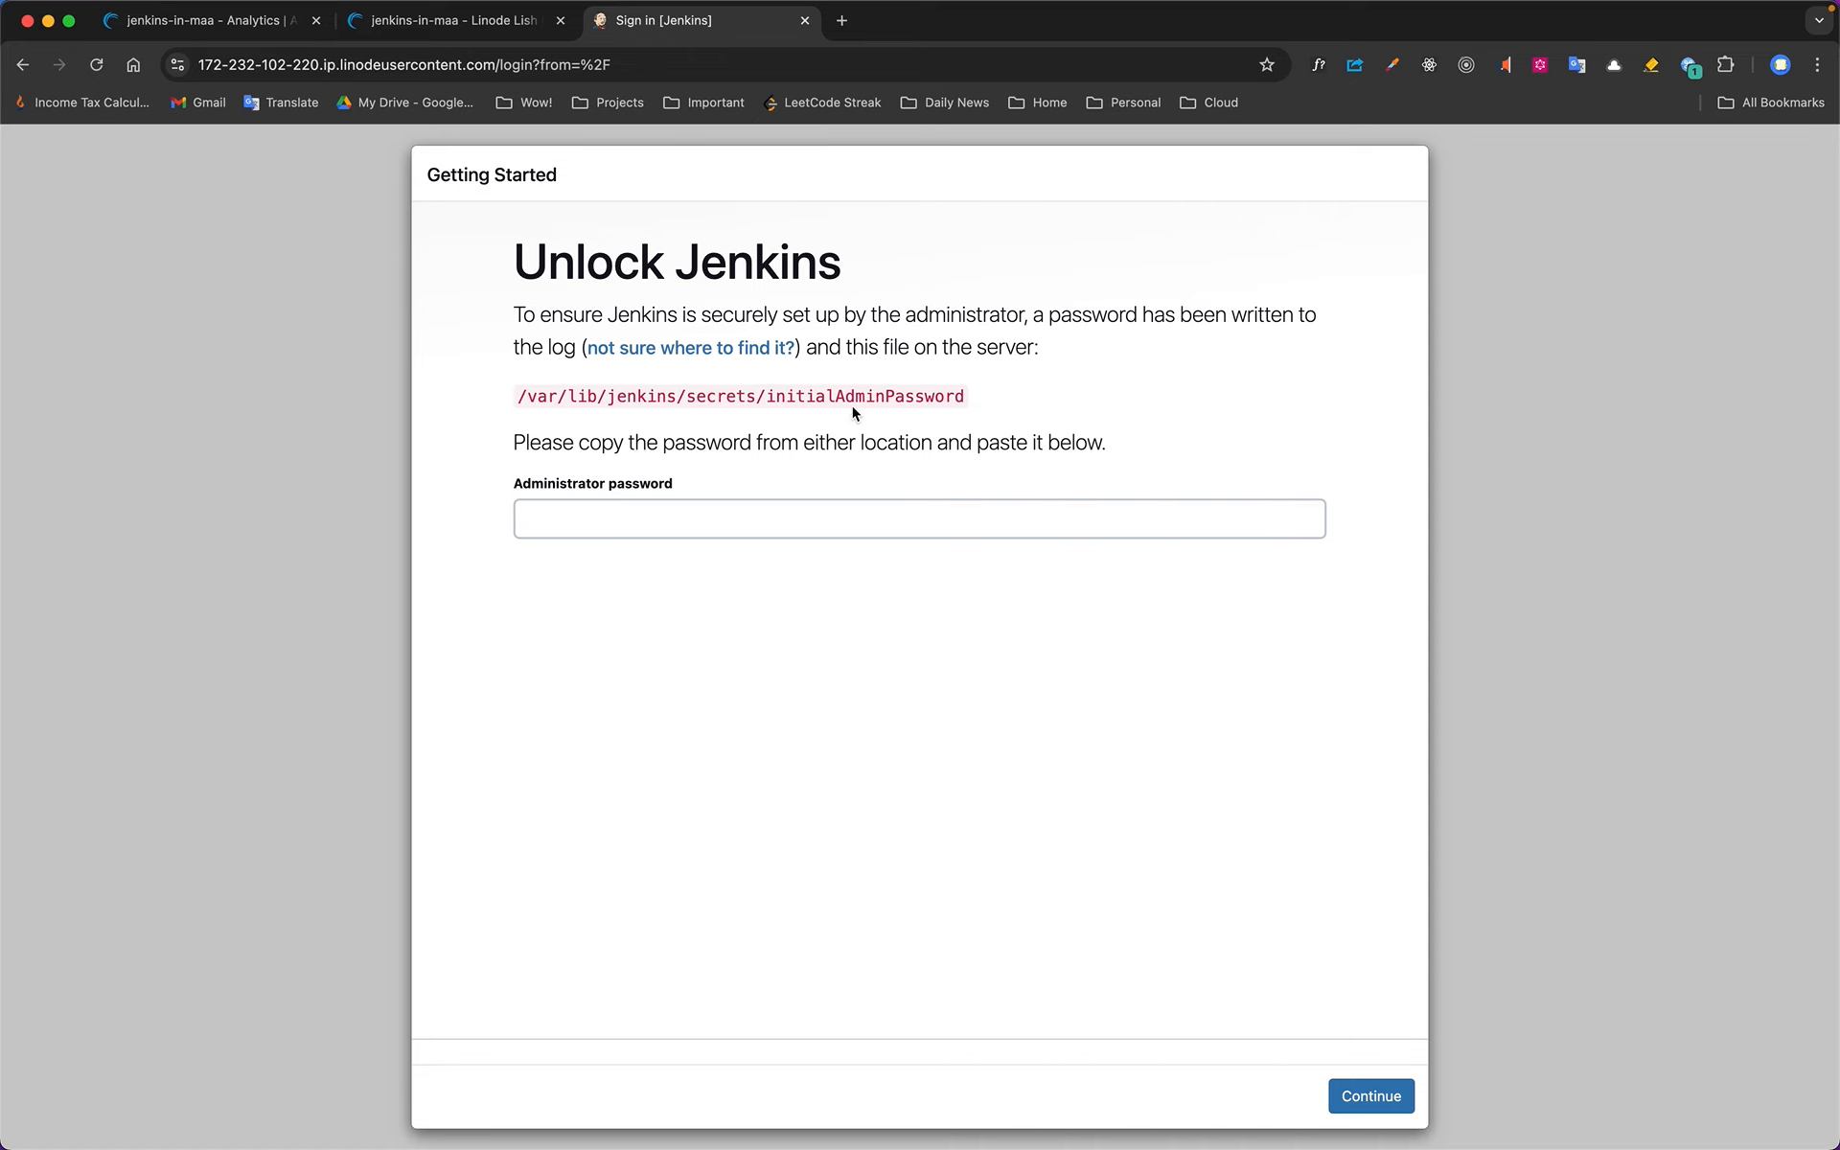
left_click(242, 20)
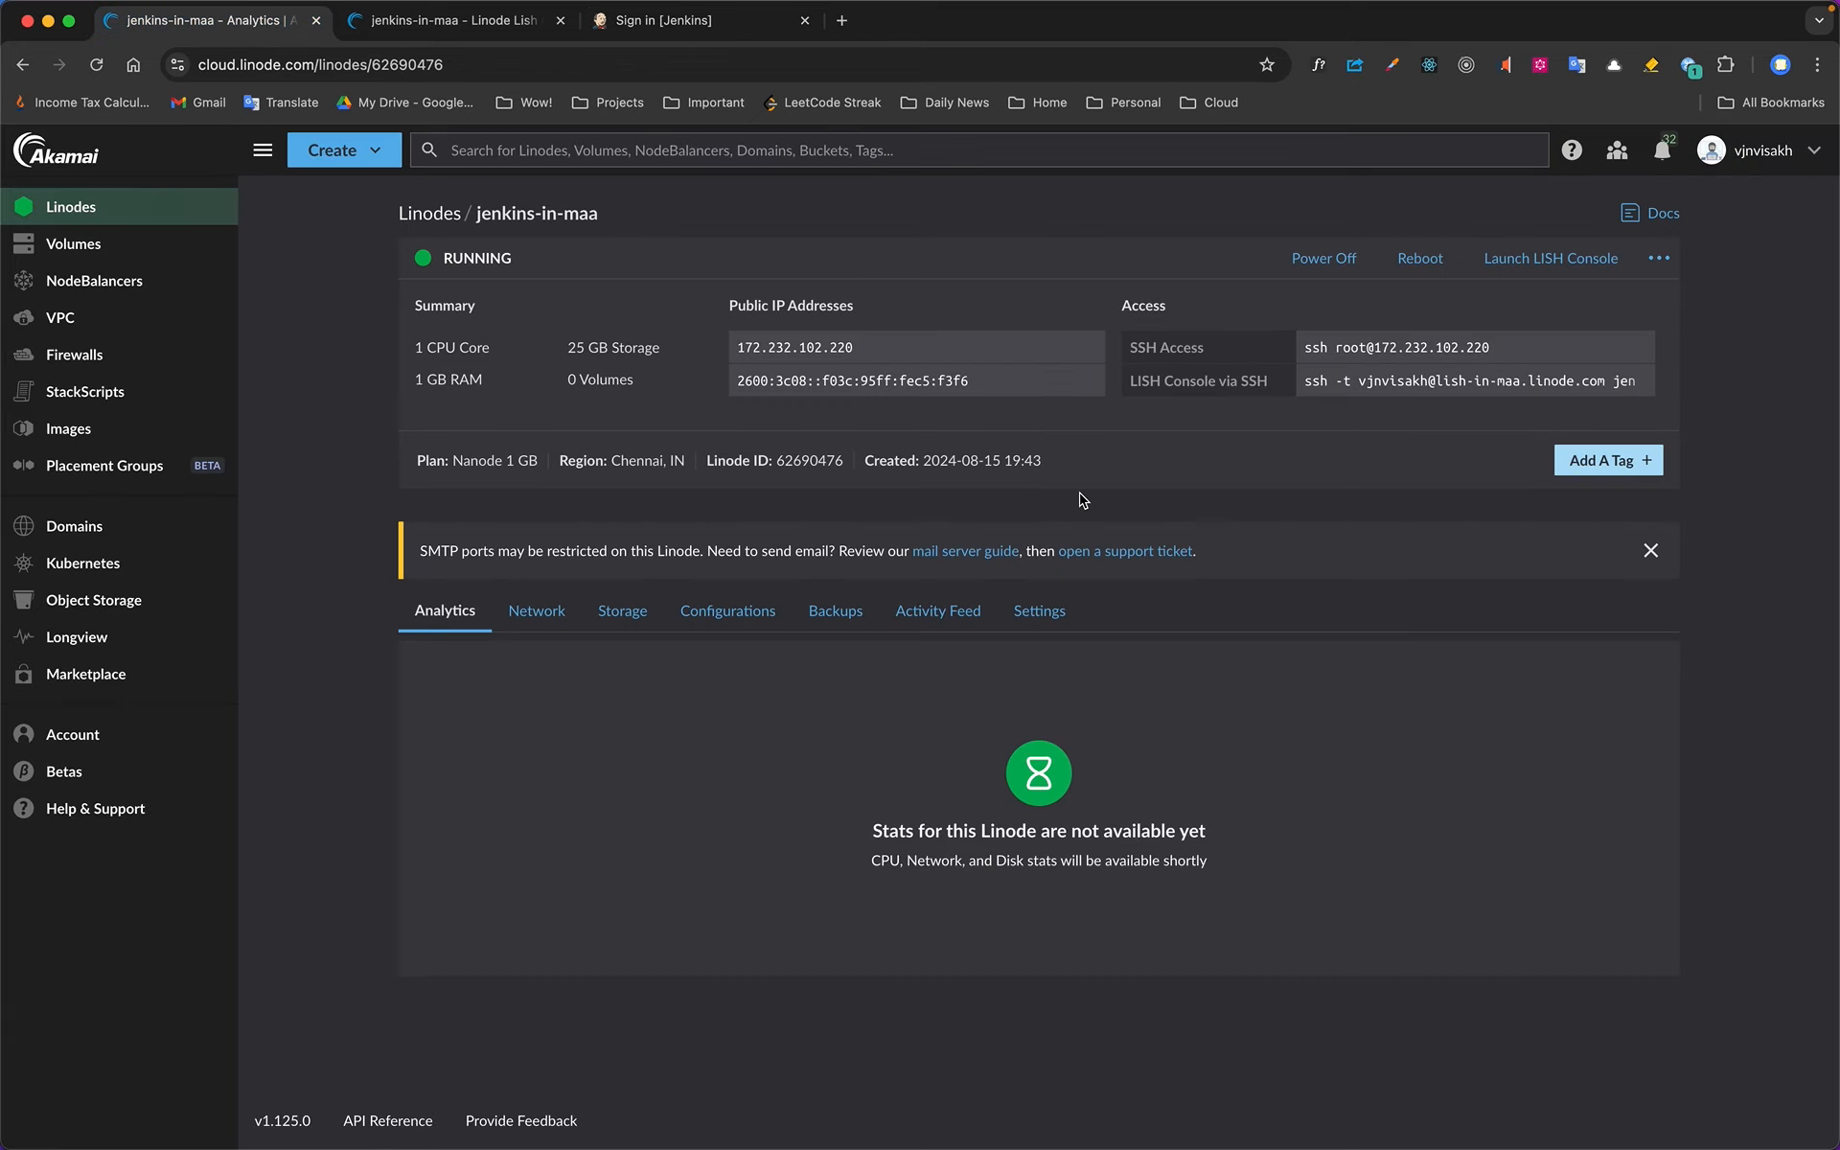
left_click(1351, 347)
key("super+Tab")
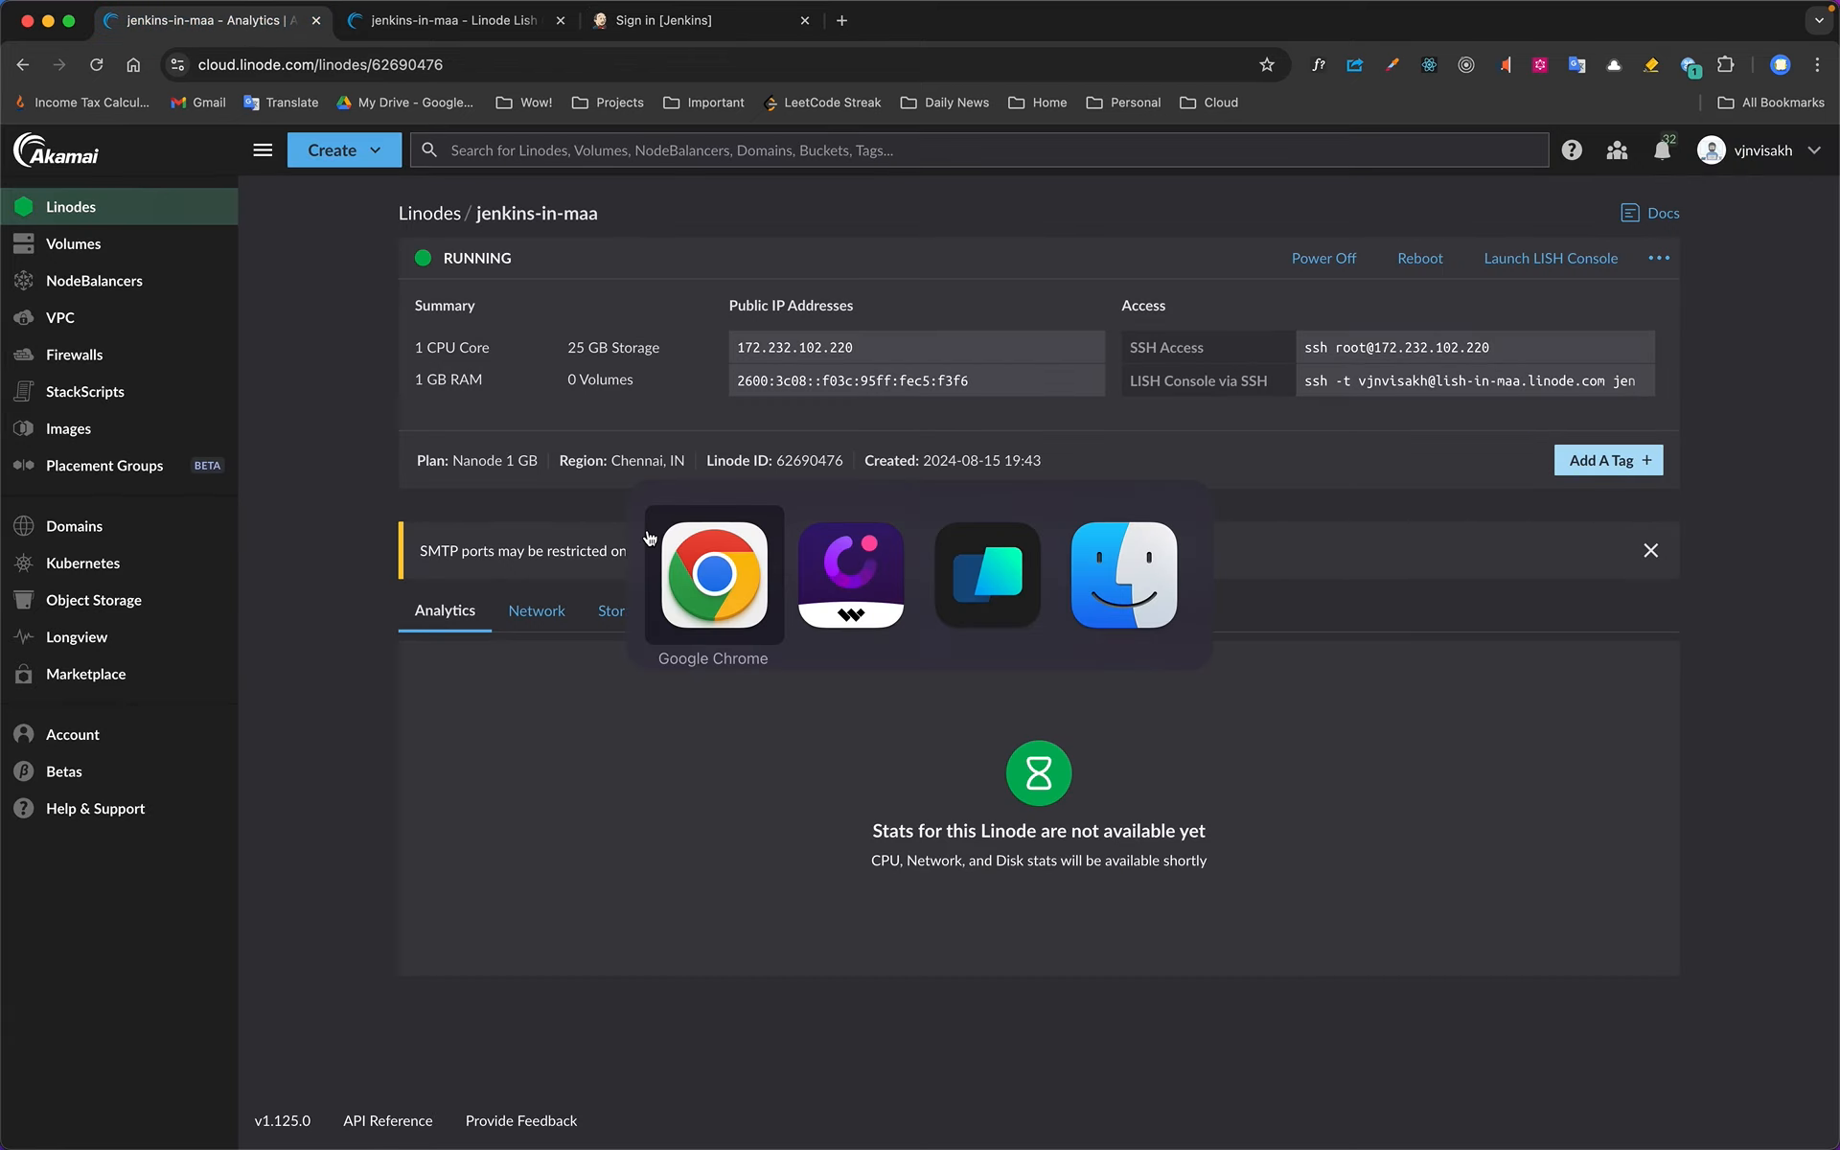
left_click(973, 587)
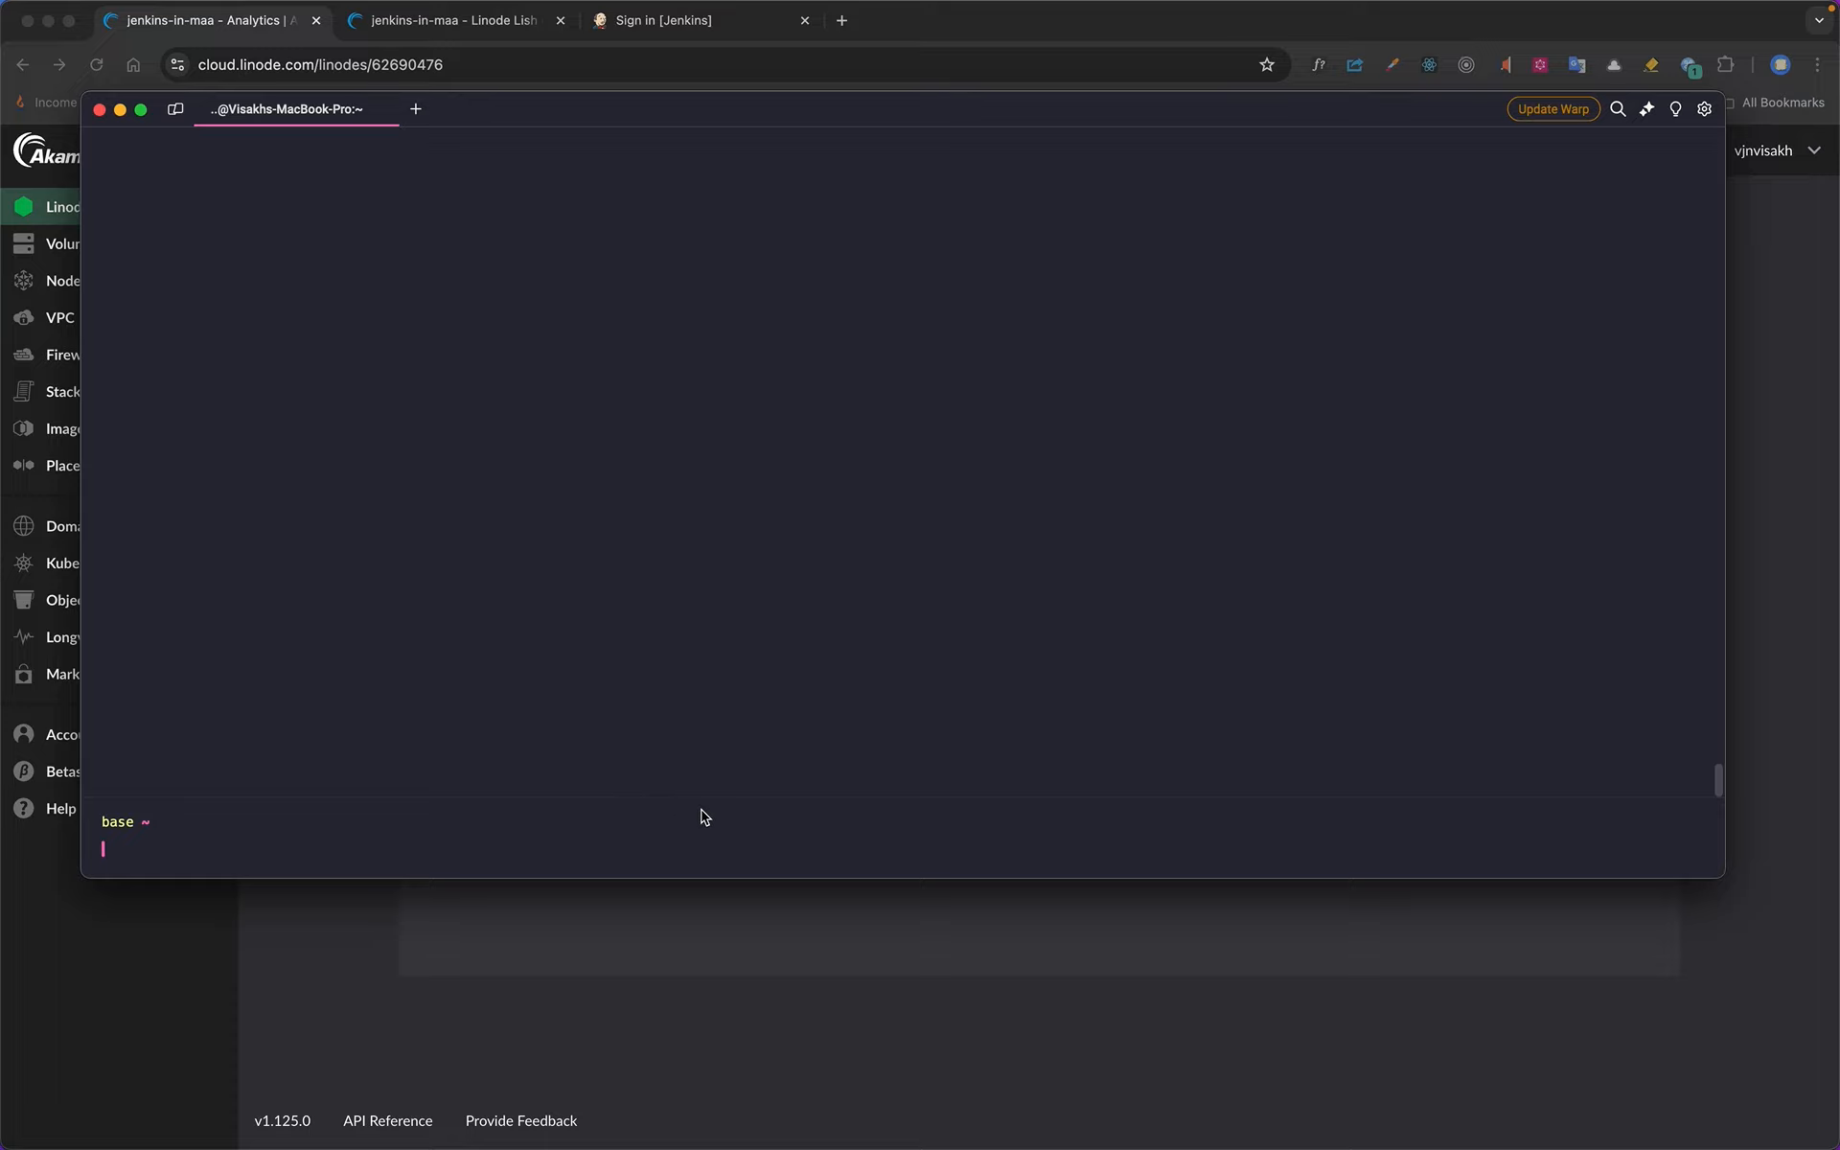
type("clear")
key("Return")
key("super+v")
key("Return")
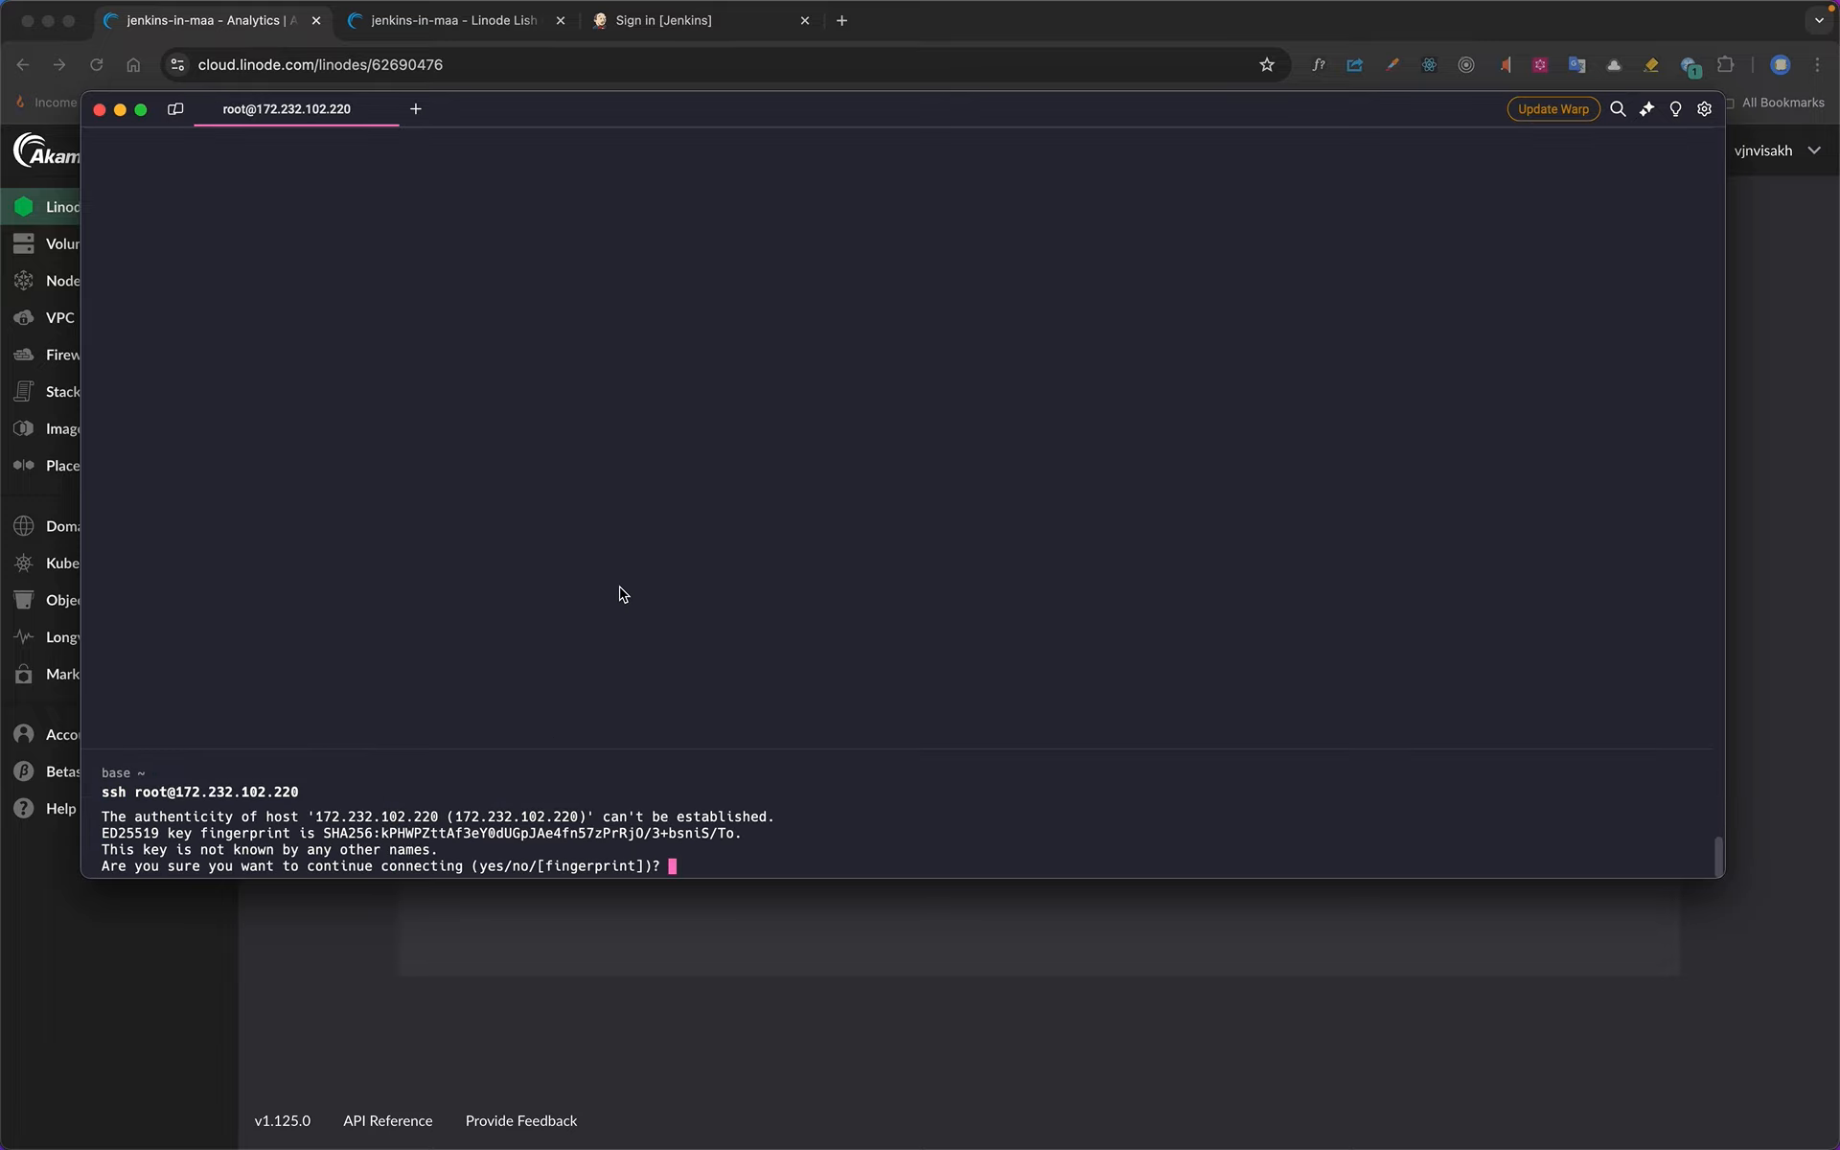
Accept the host's key fingerprint with yes and log in to the Linode with the root password
type("yes")
key("Return")
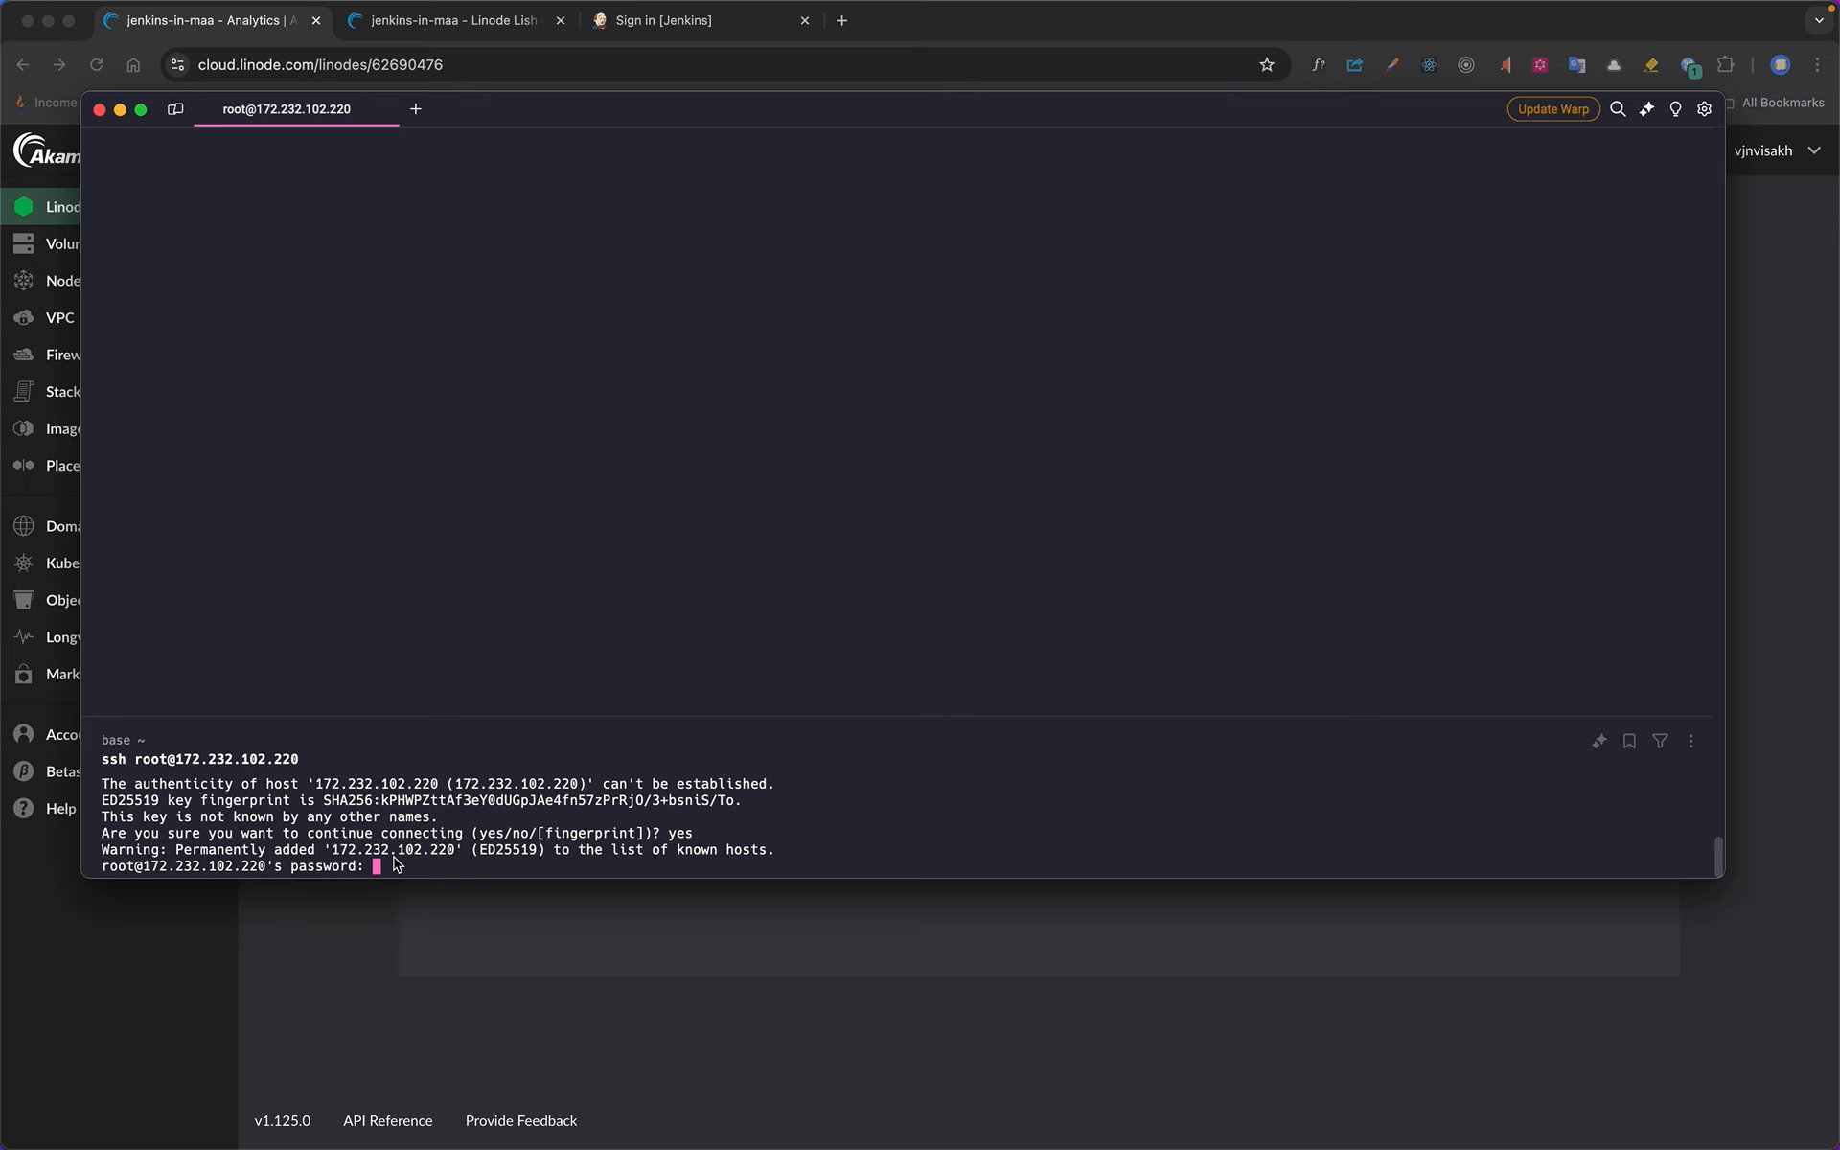
key("Return")
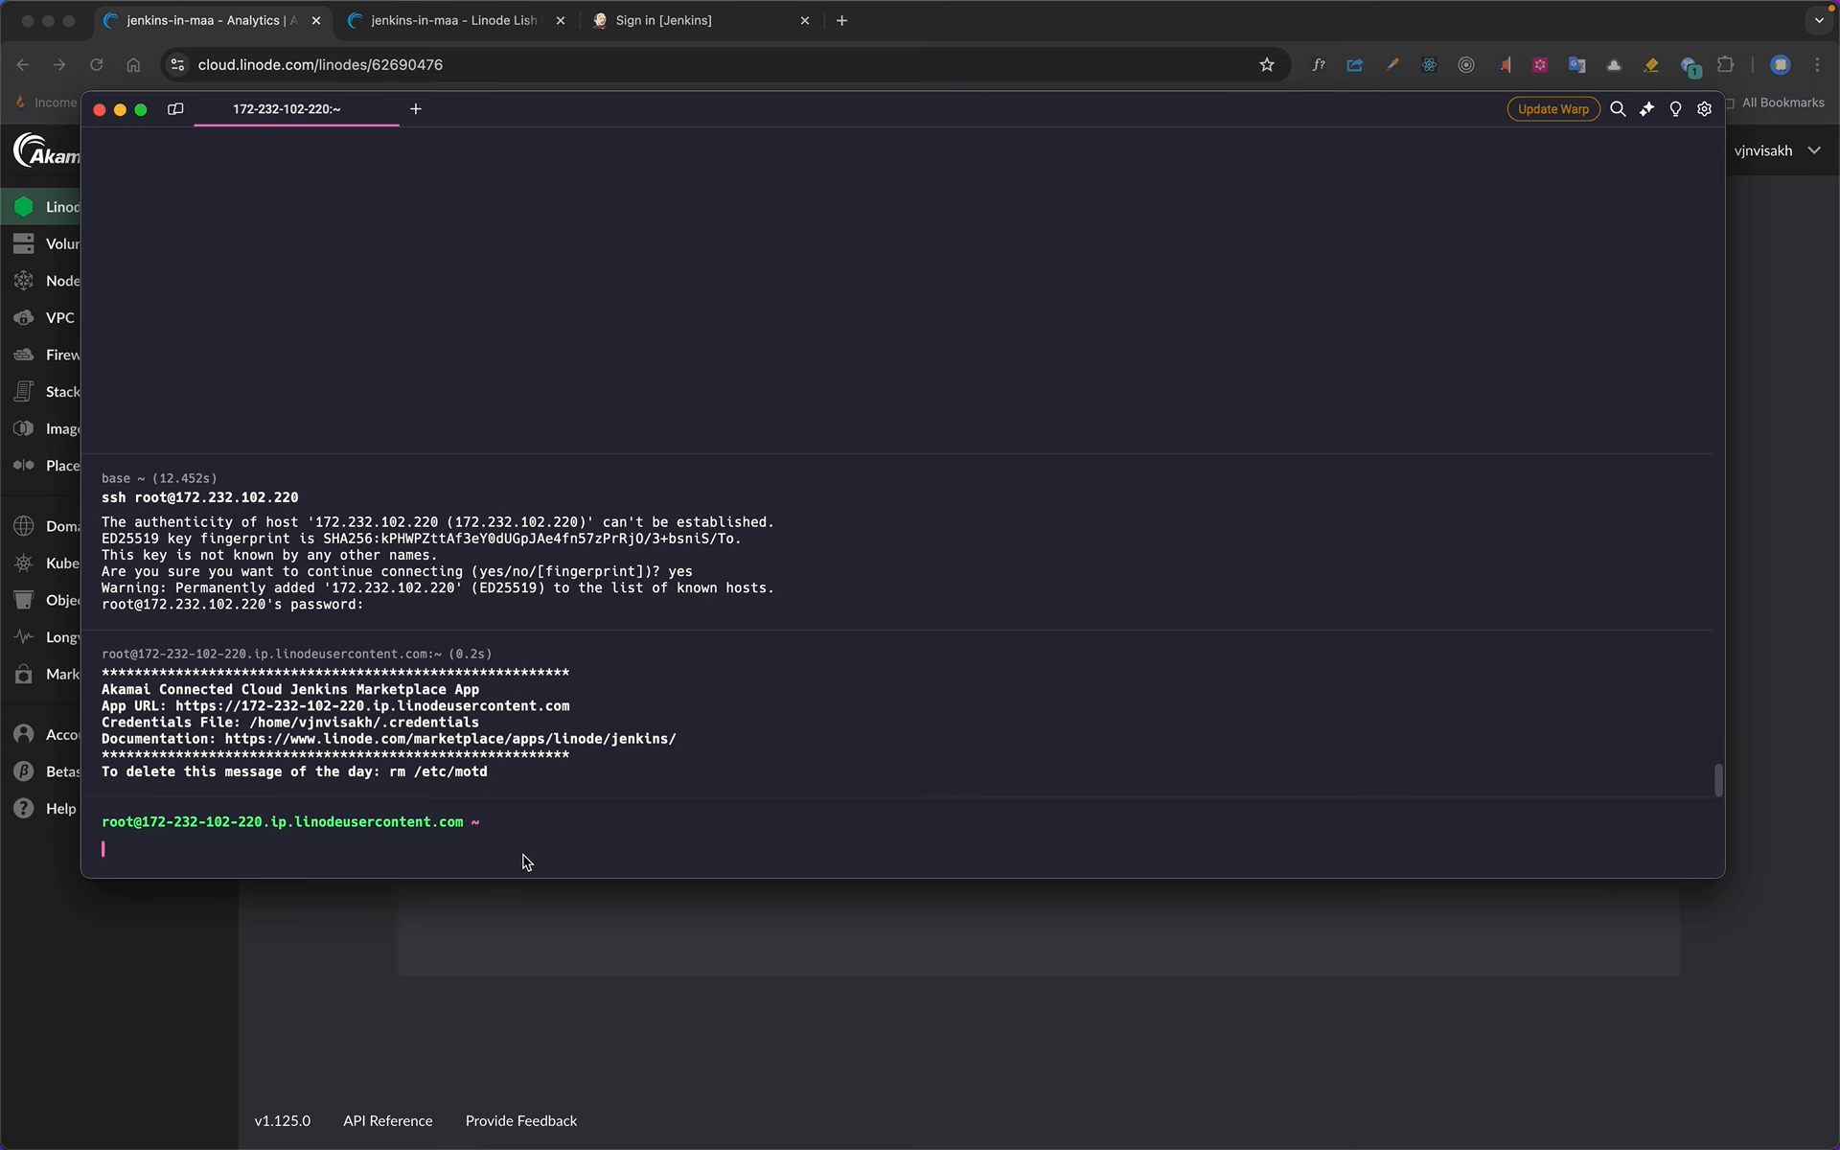
Copy the password file path from the Unlock Jenkins page and run cat /var/lib/jenkins/secrets/initialAdminPassword in the SSH session
key("super+Tab")
left_click(676, 33)
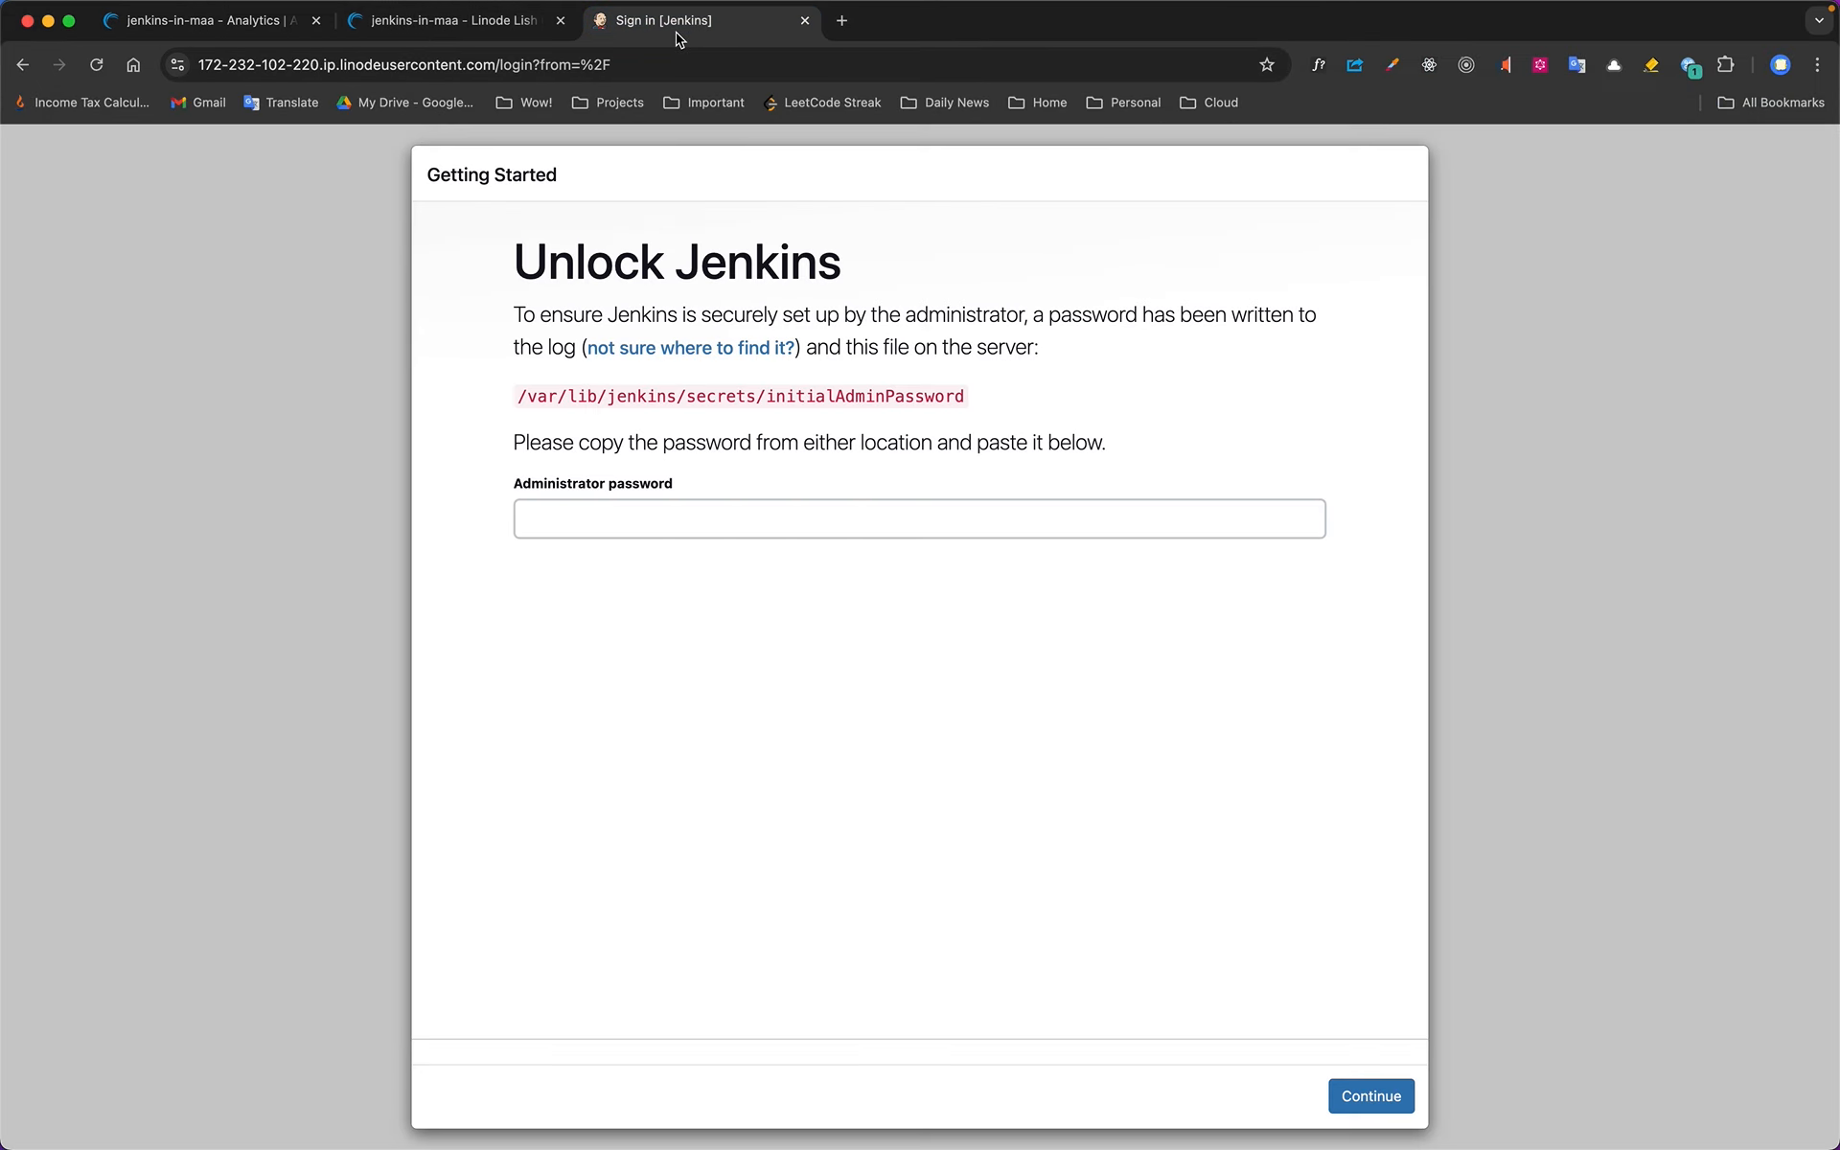
left_click_drag(518, 396, 1012, 391)
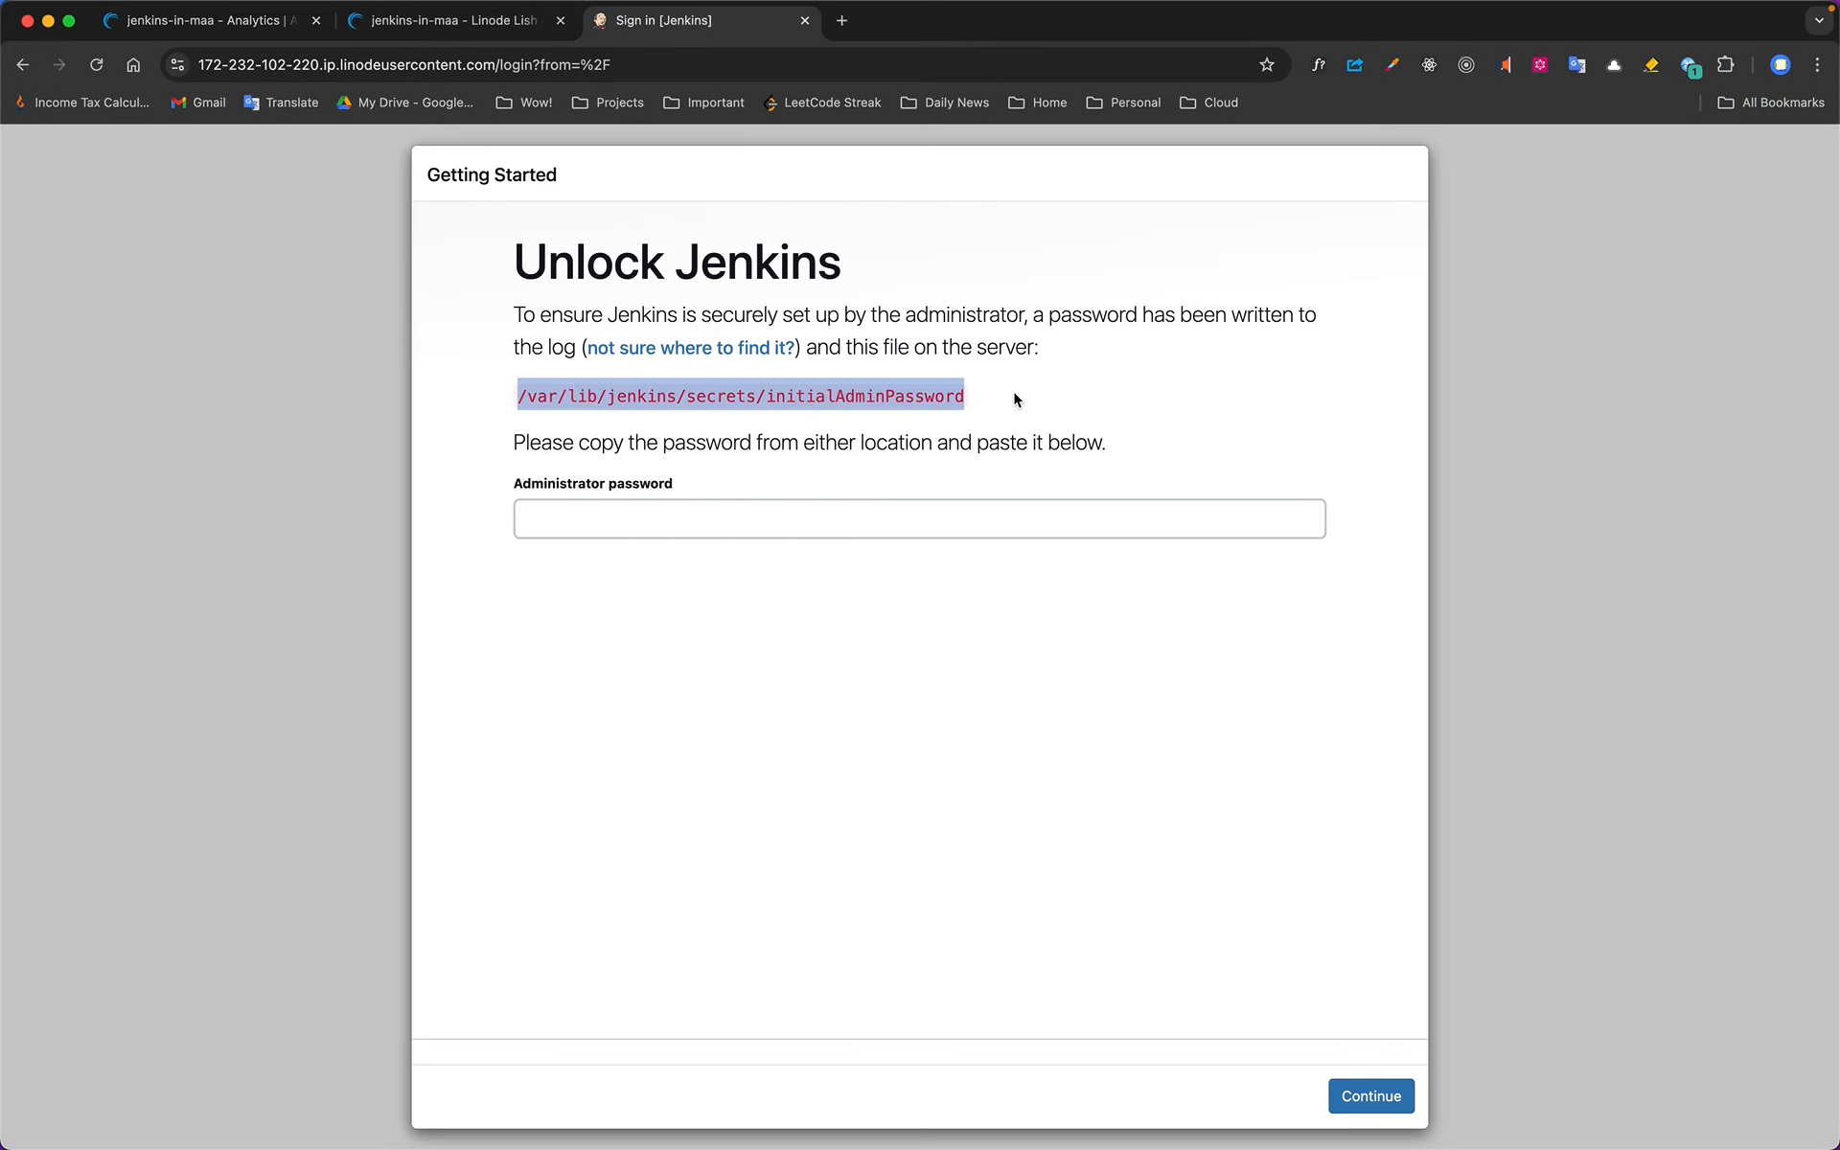
key("super+Tab")
type("cat")
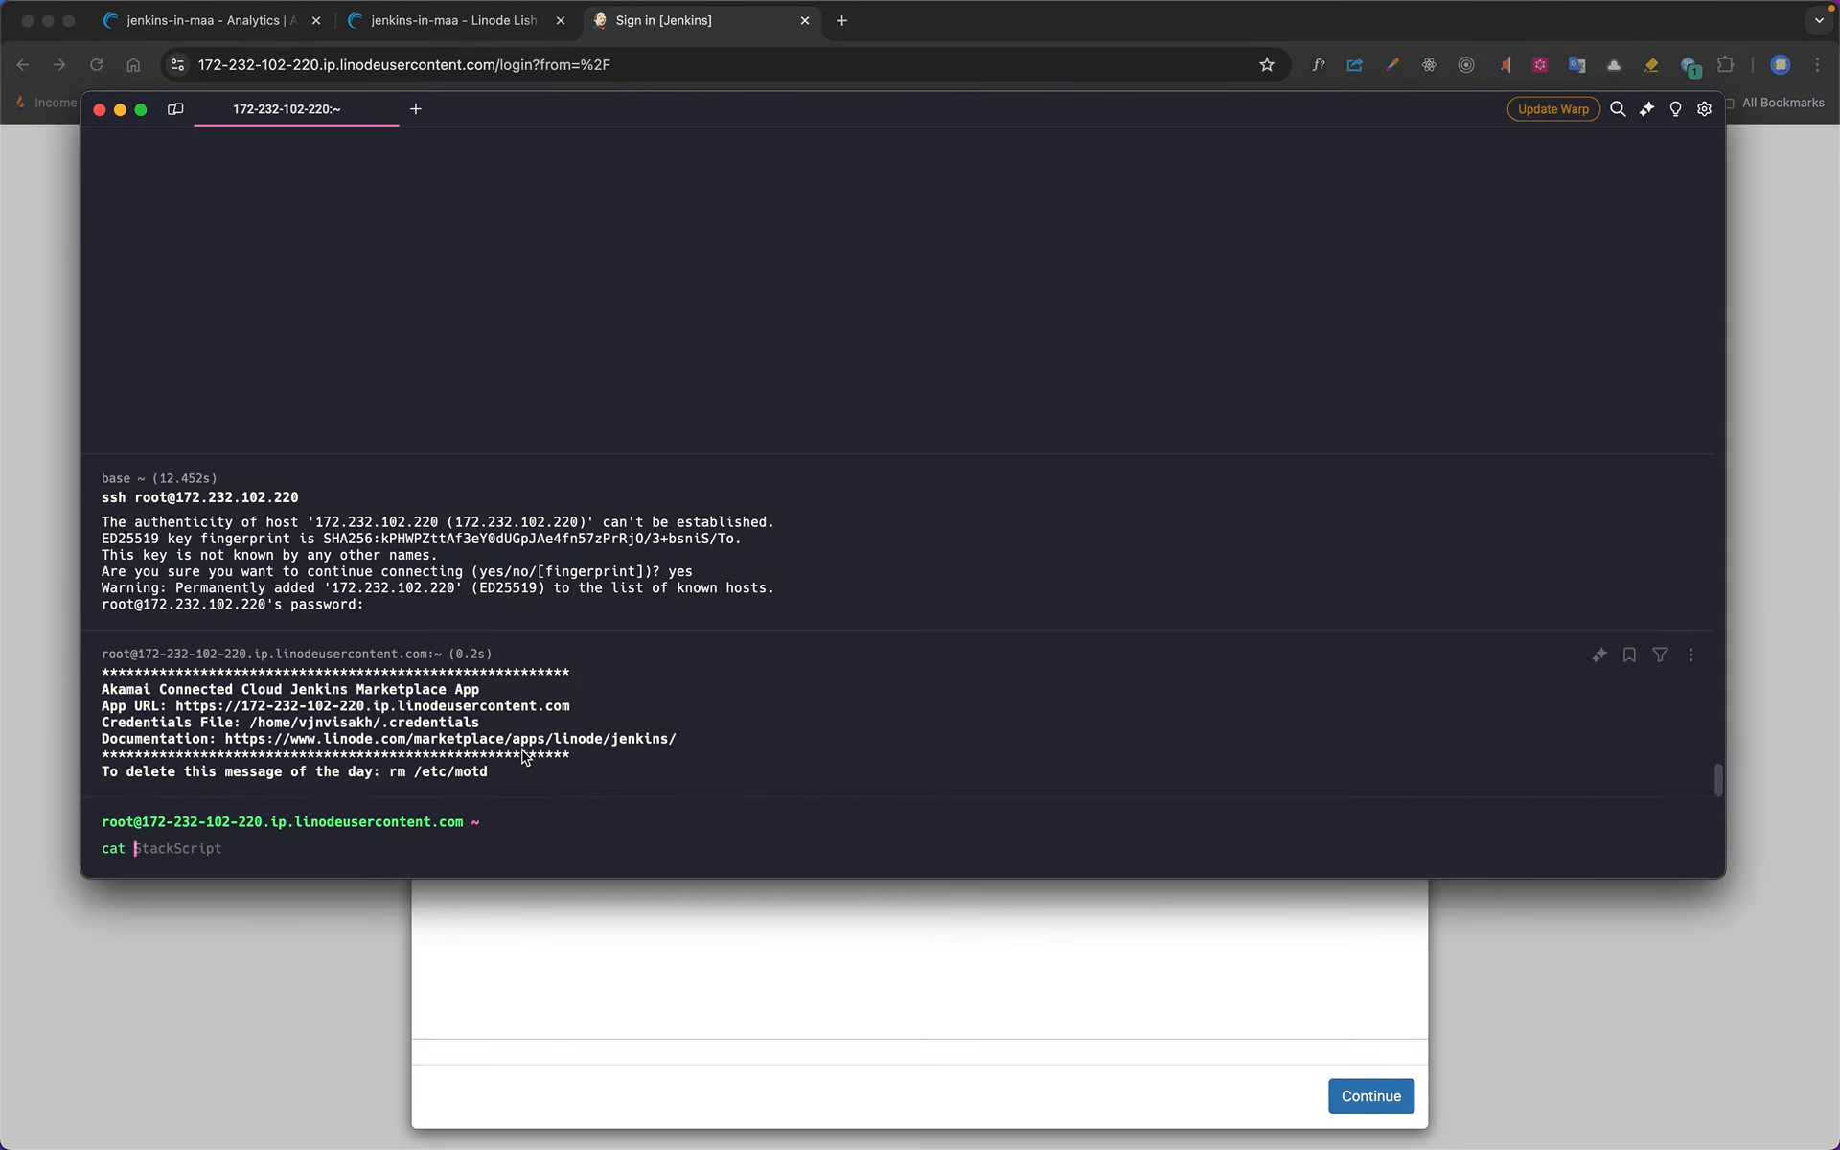
key("super+v")
key("Return")
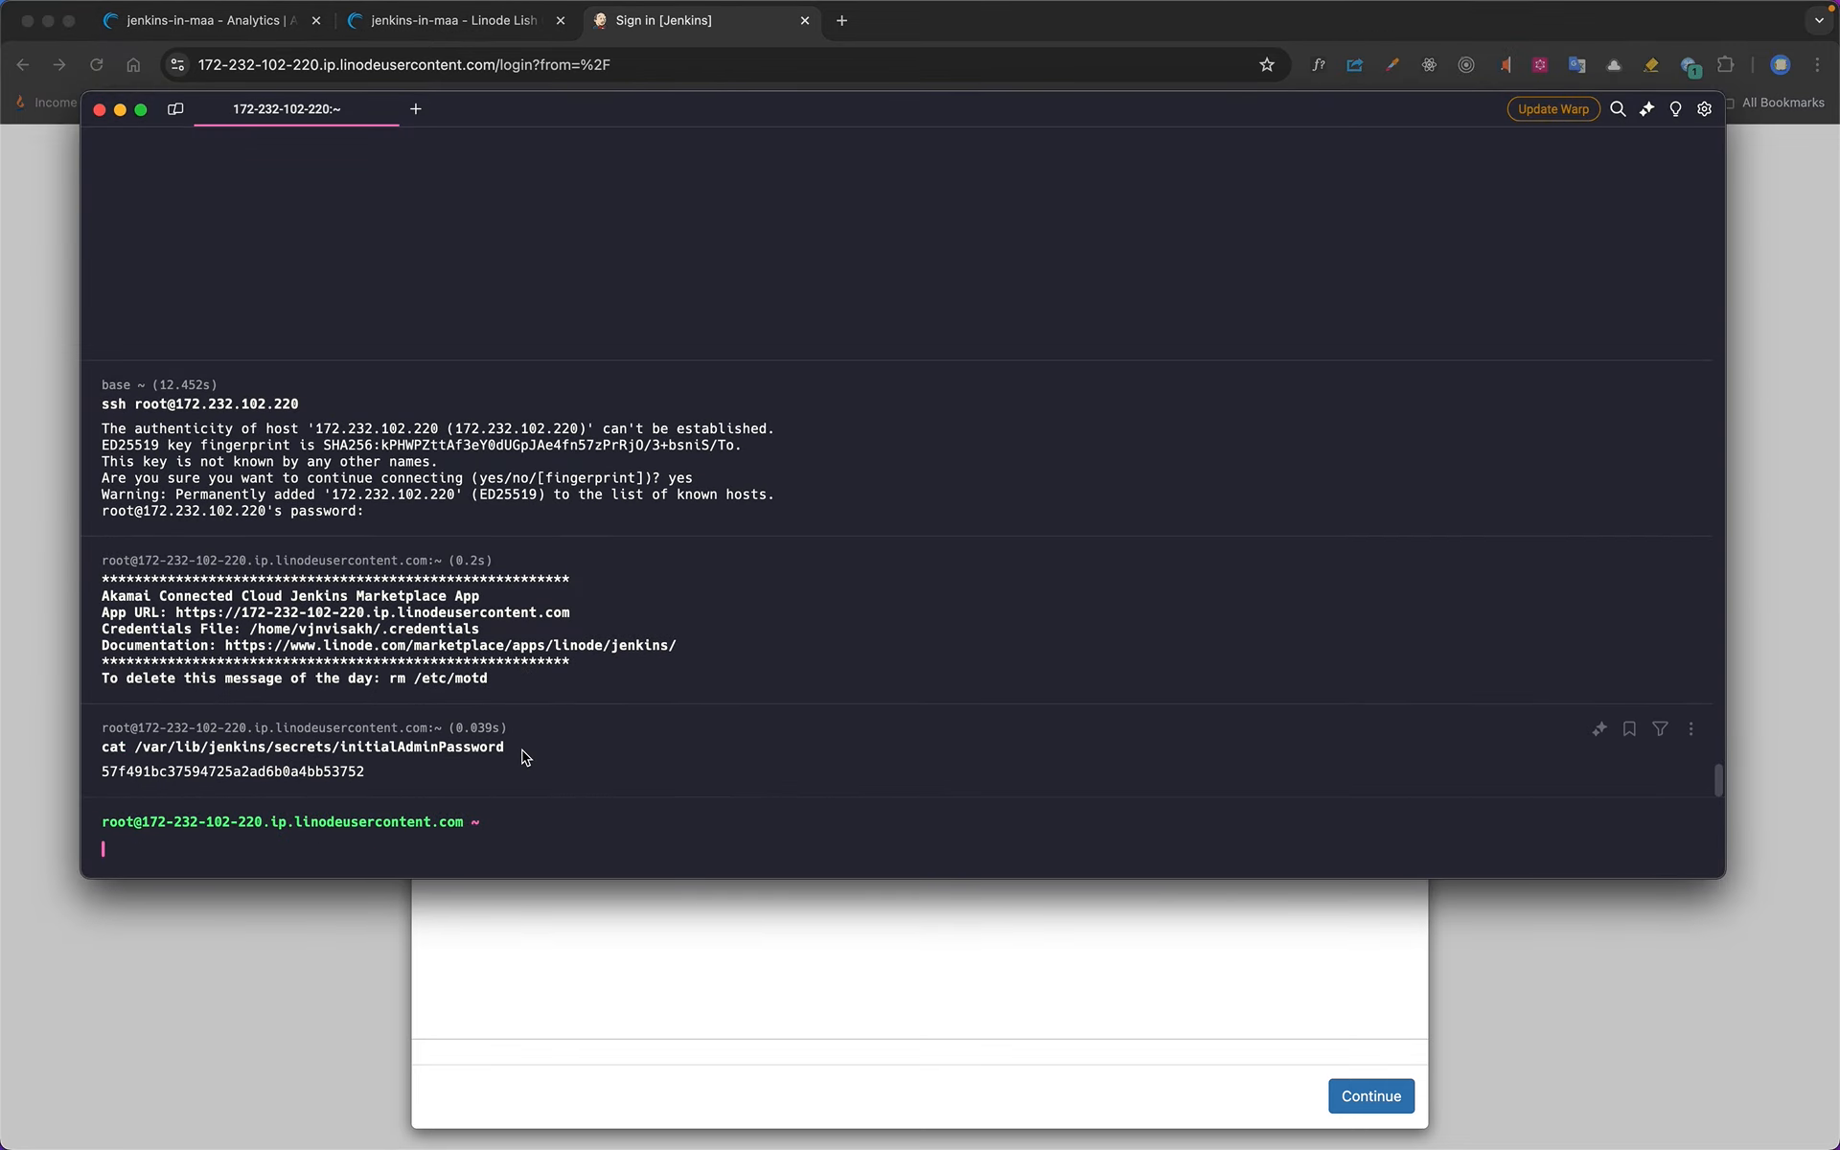
Copy the initial admin password from the terminal output and unlock Jenkins with it in the Administrator password field
double_click(286, 771)
key("super+c")
key("super+Tab")
left_click(650, 524)
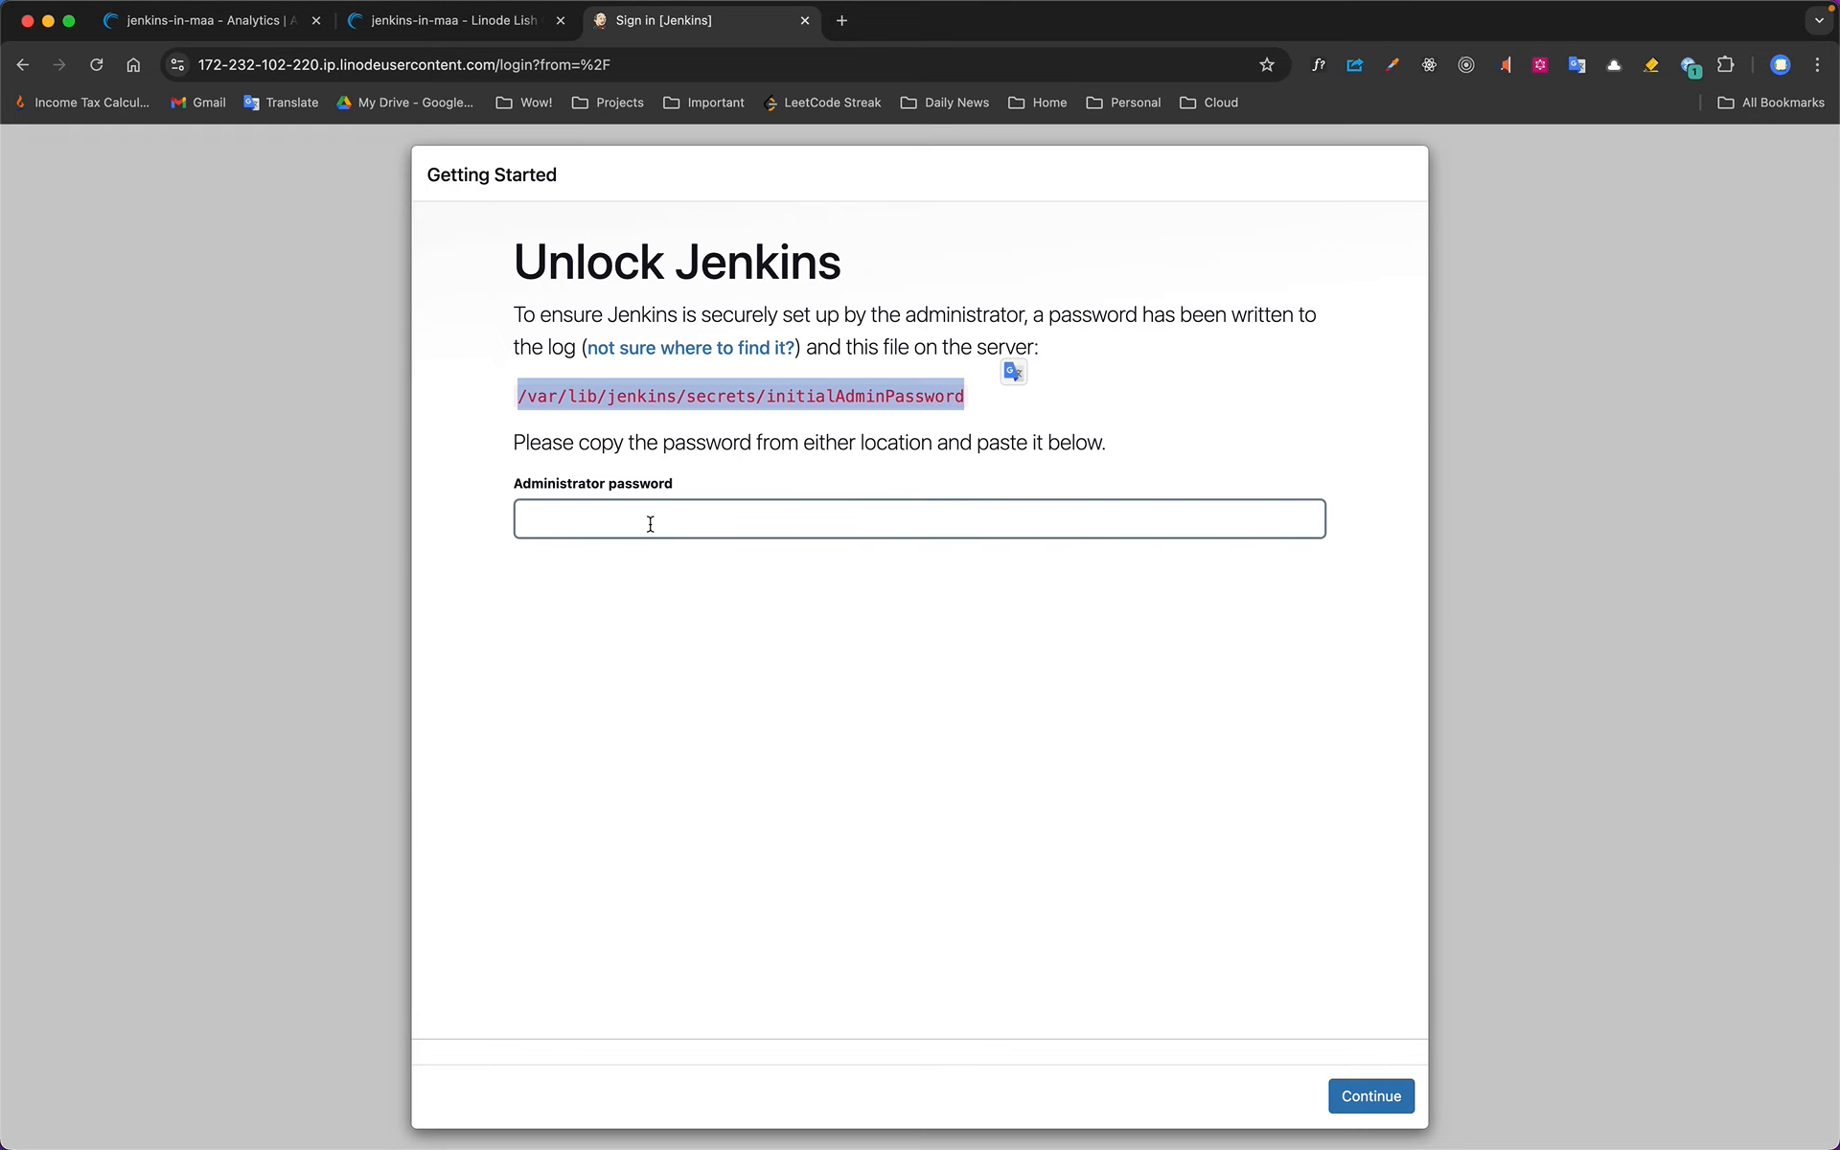
key("super+v")
left_click(1370, 1095)
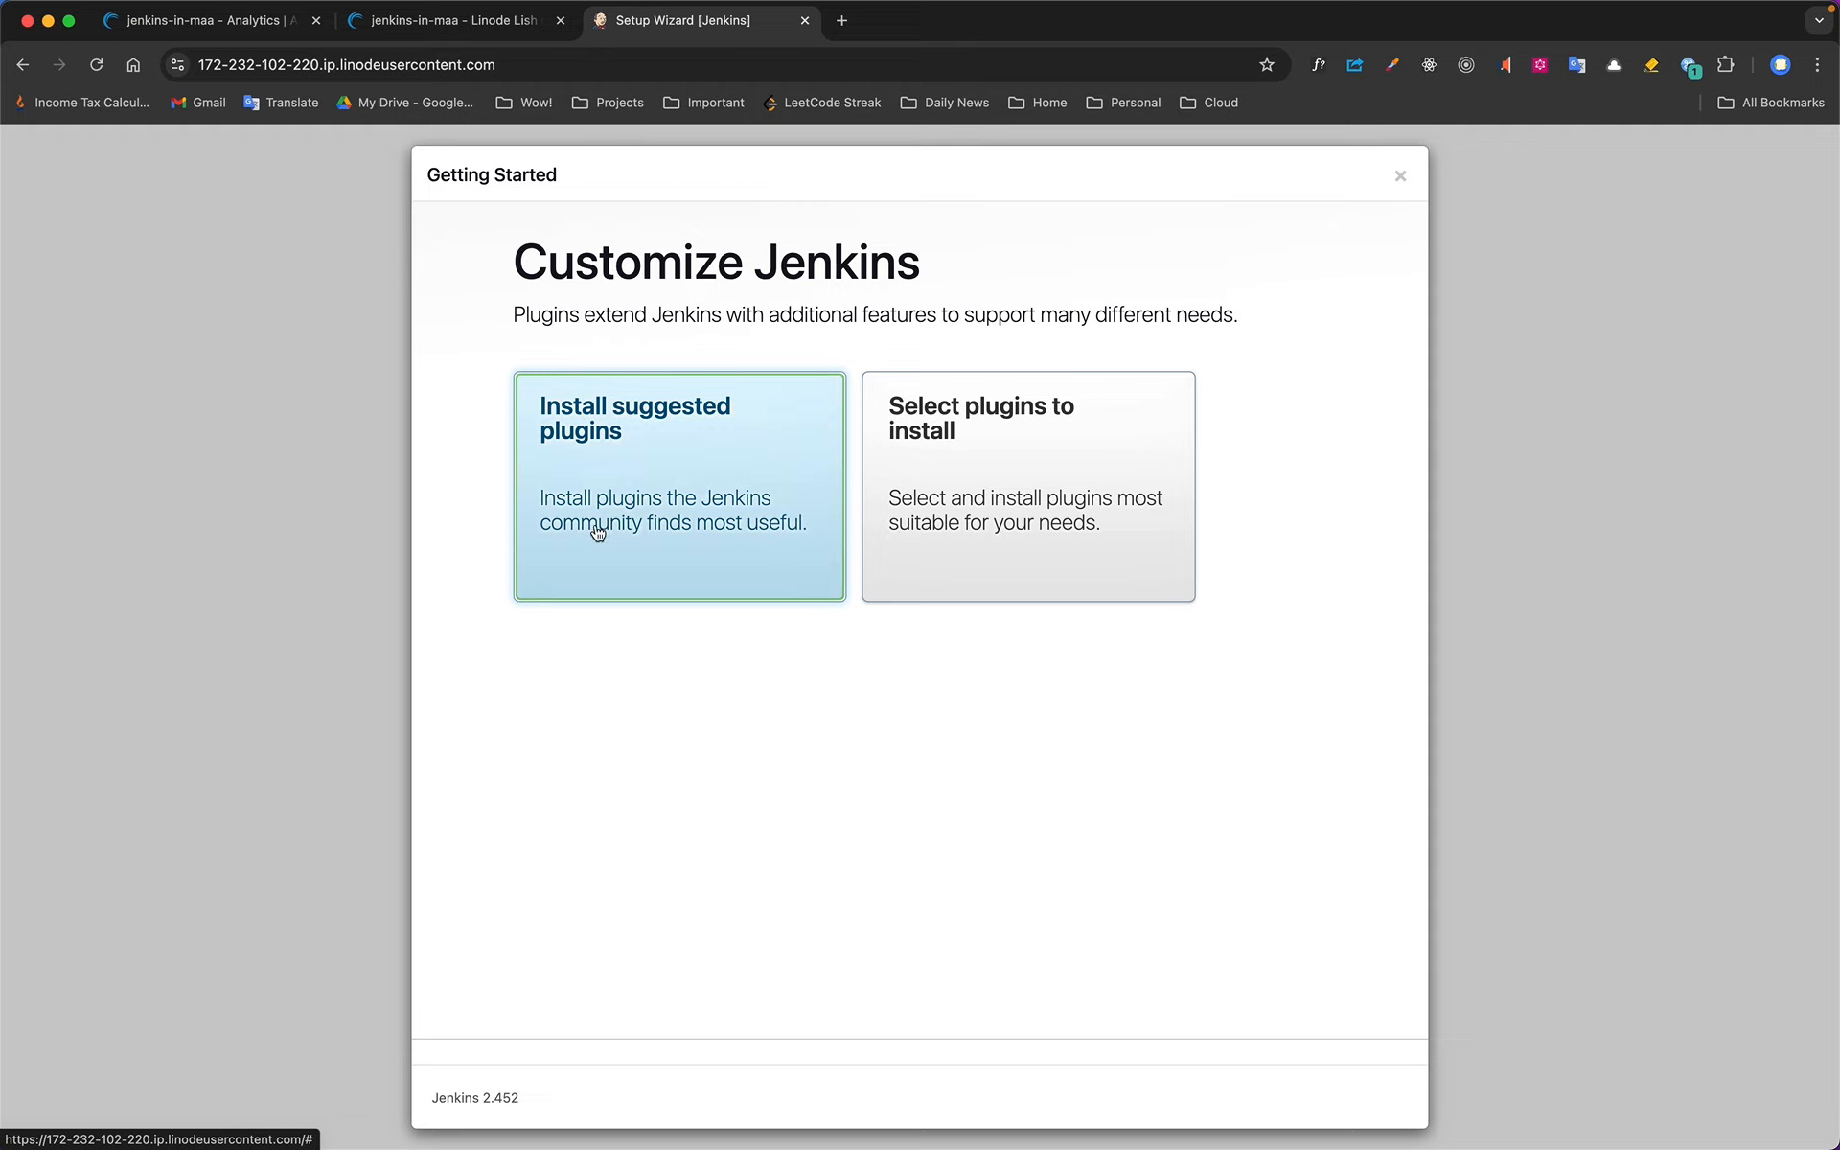
Install the suggested Jenkins plugins
left_click(670, 515)
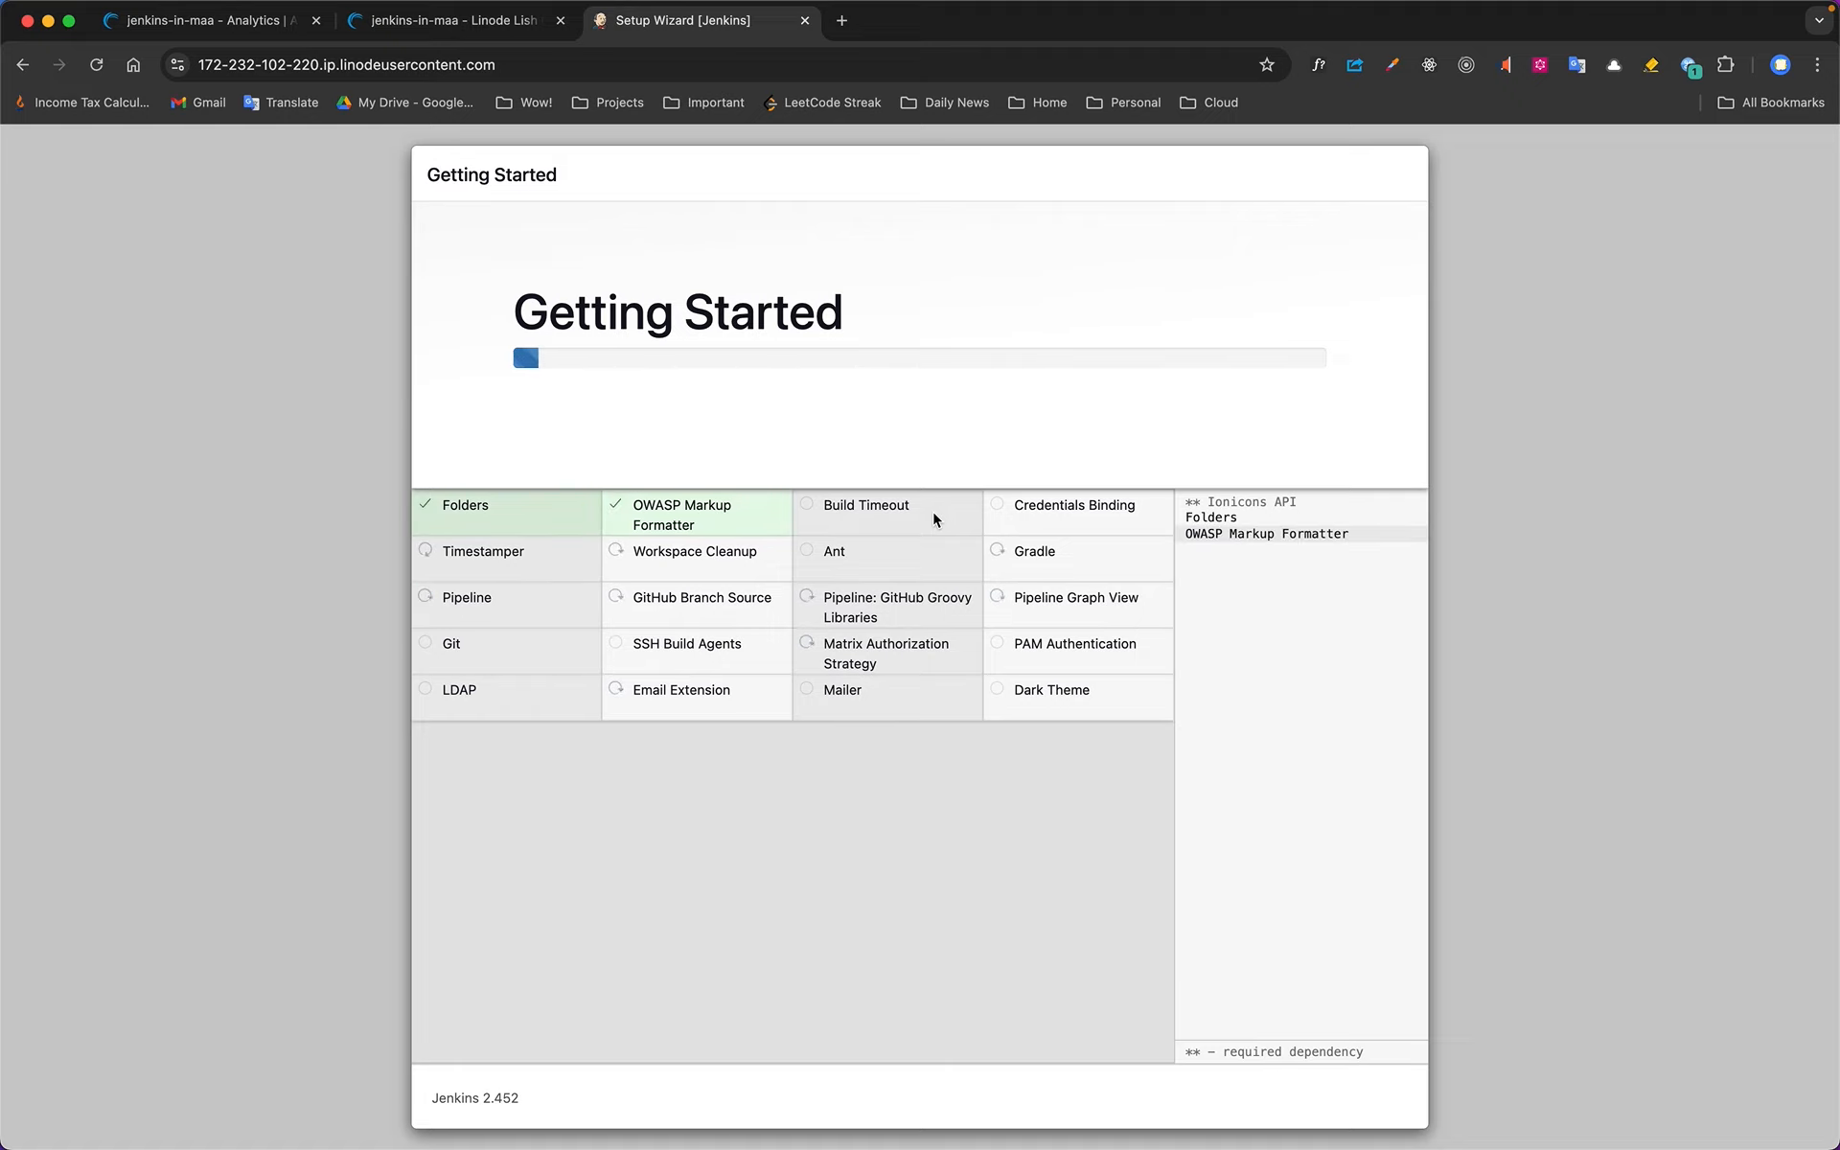
mouse_move(1058, 13)
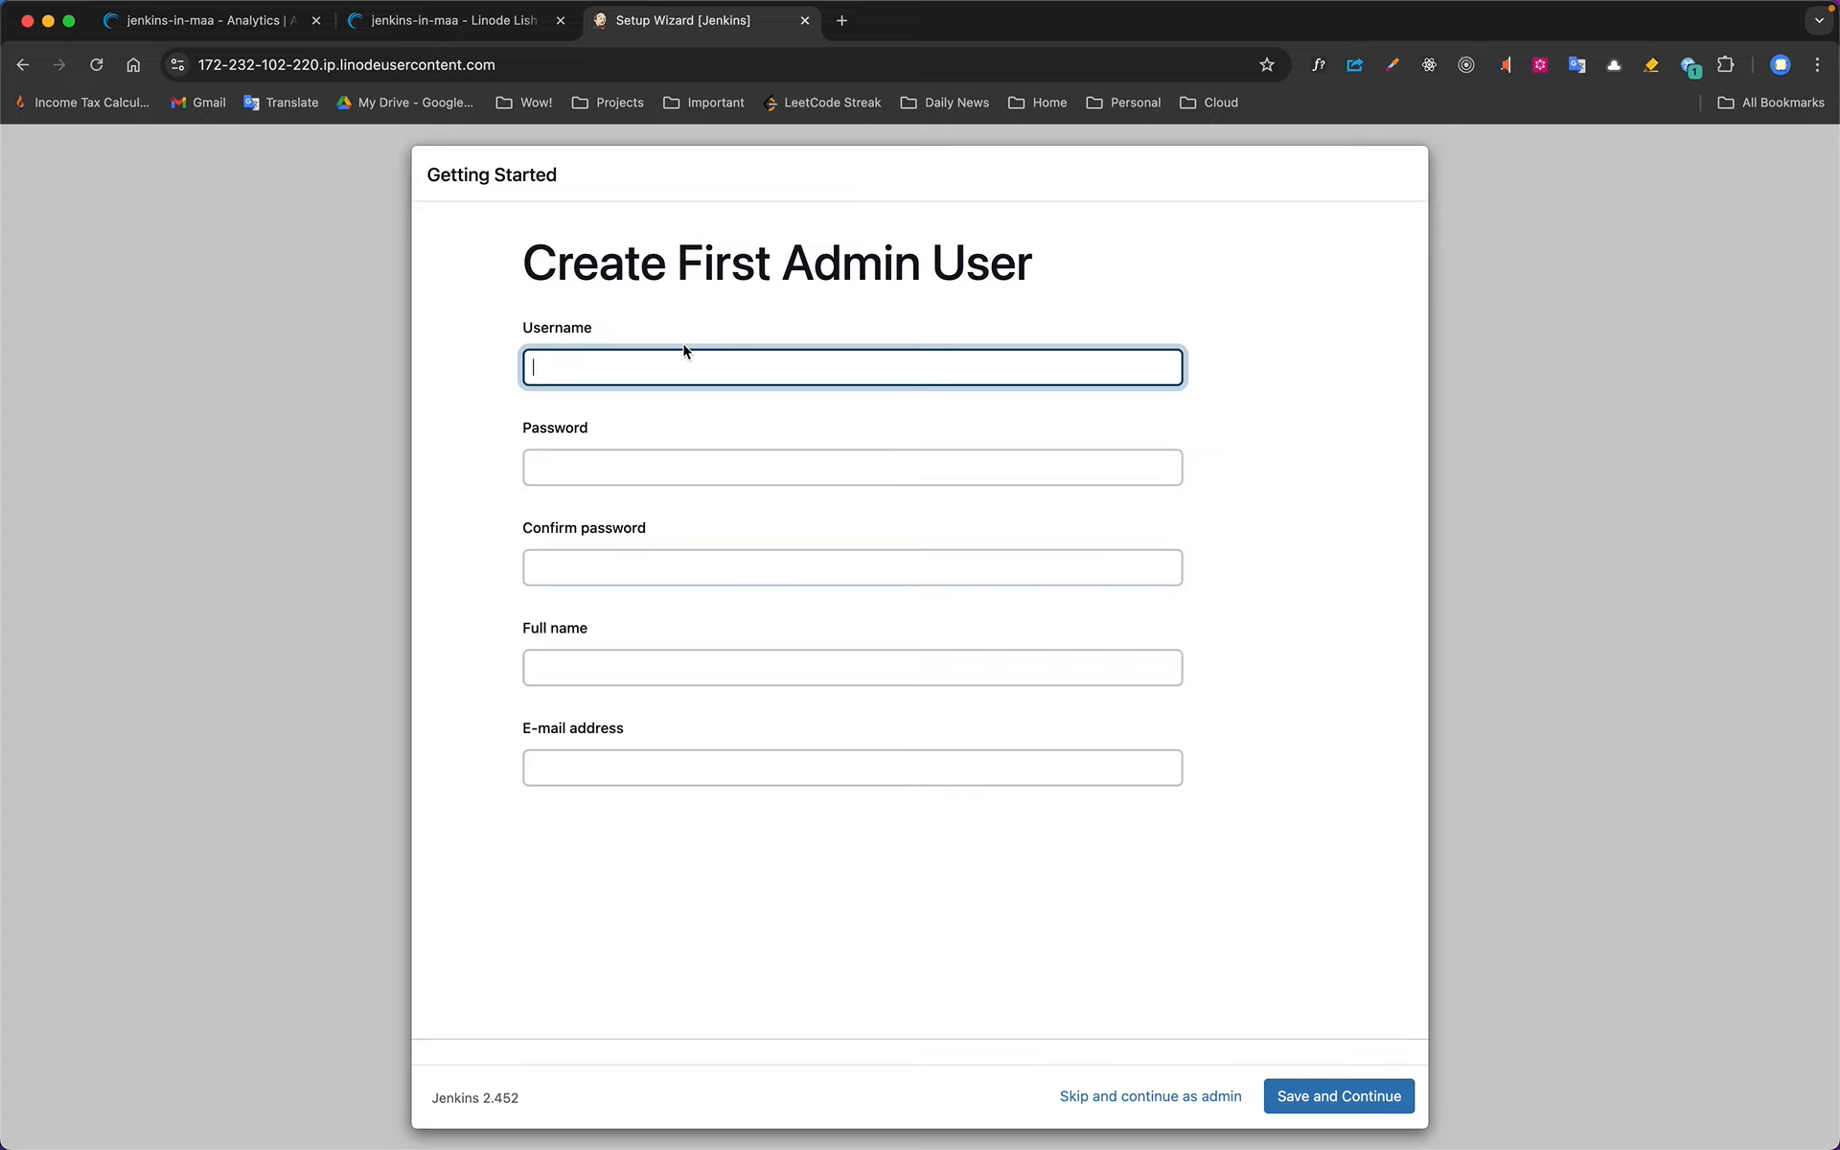
Enter a username for the first admin user, and fill in the account password and its confirmation
type("vjnvisakh")
key("Tab")
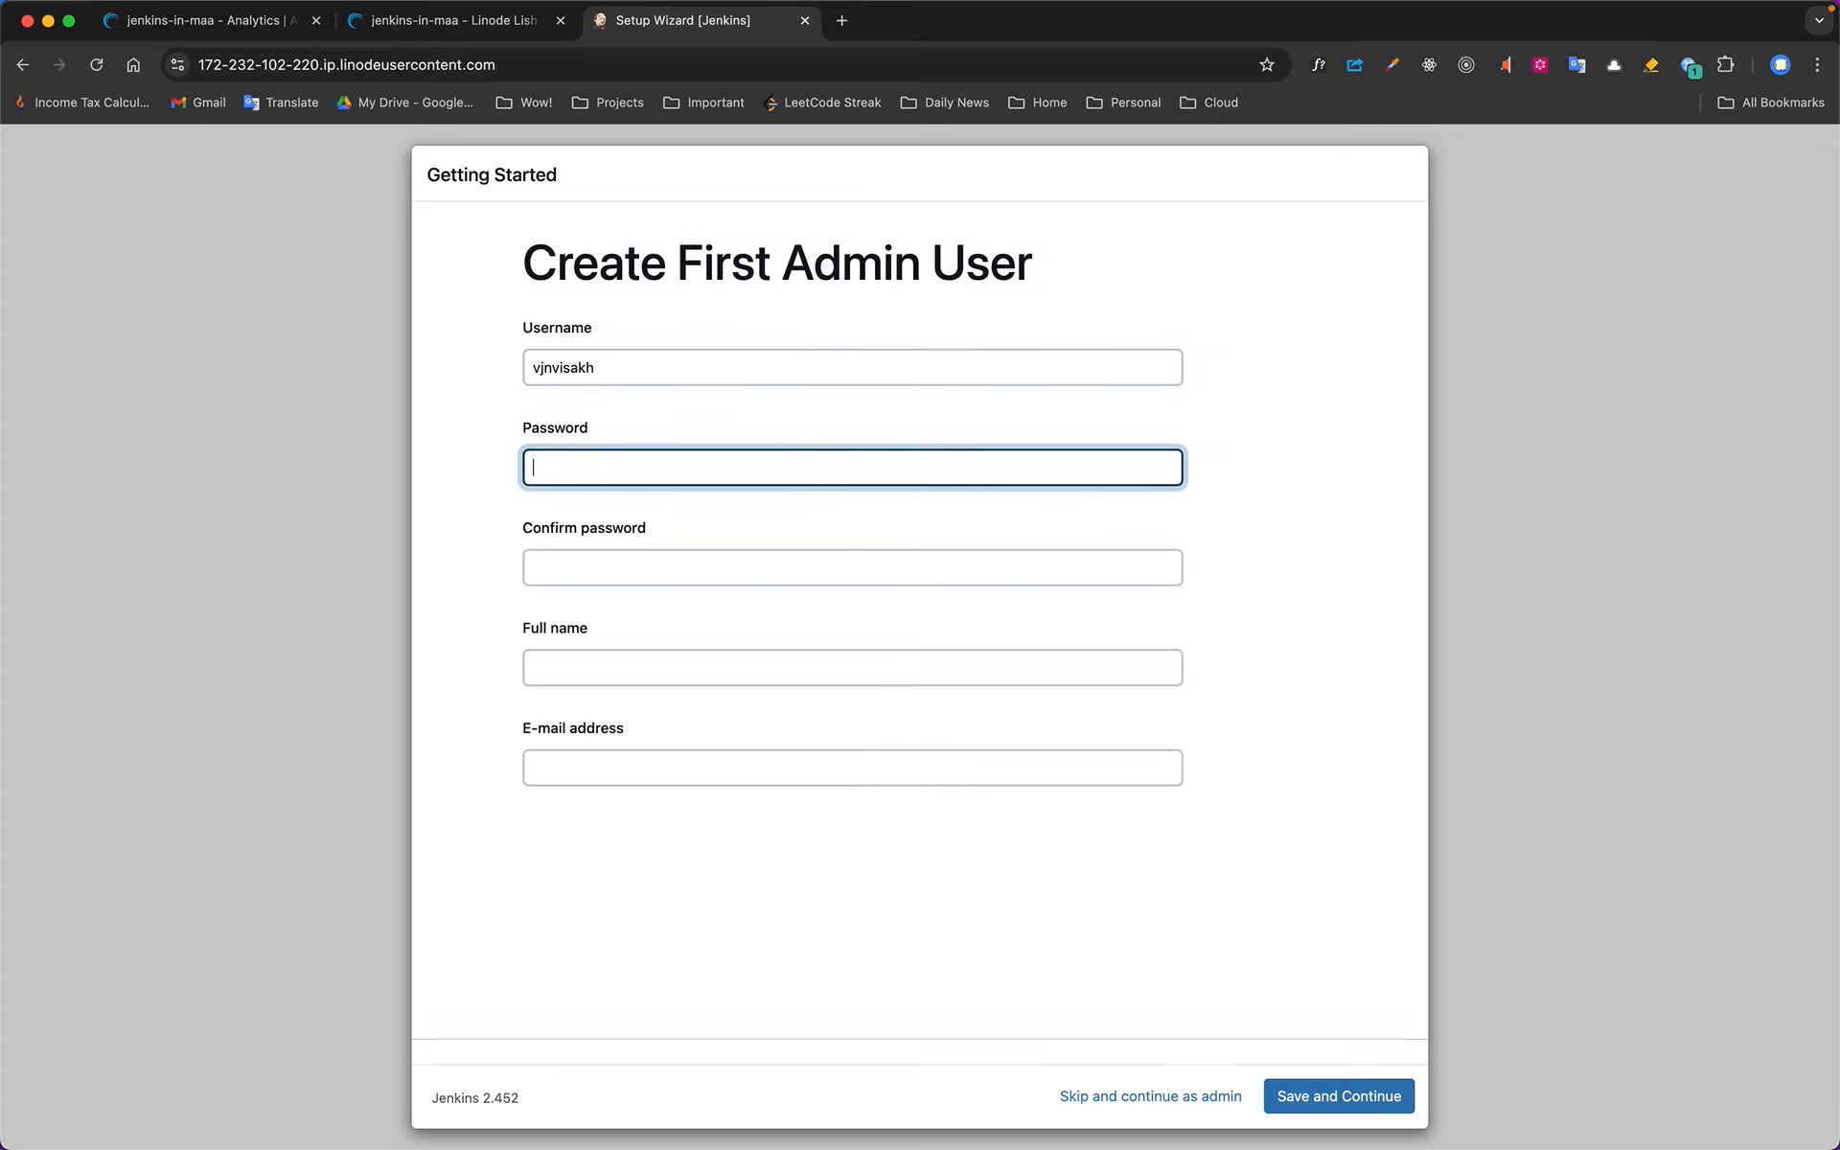
type("••")
key("Tab")
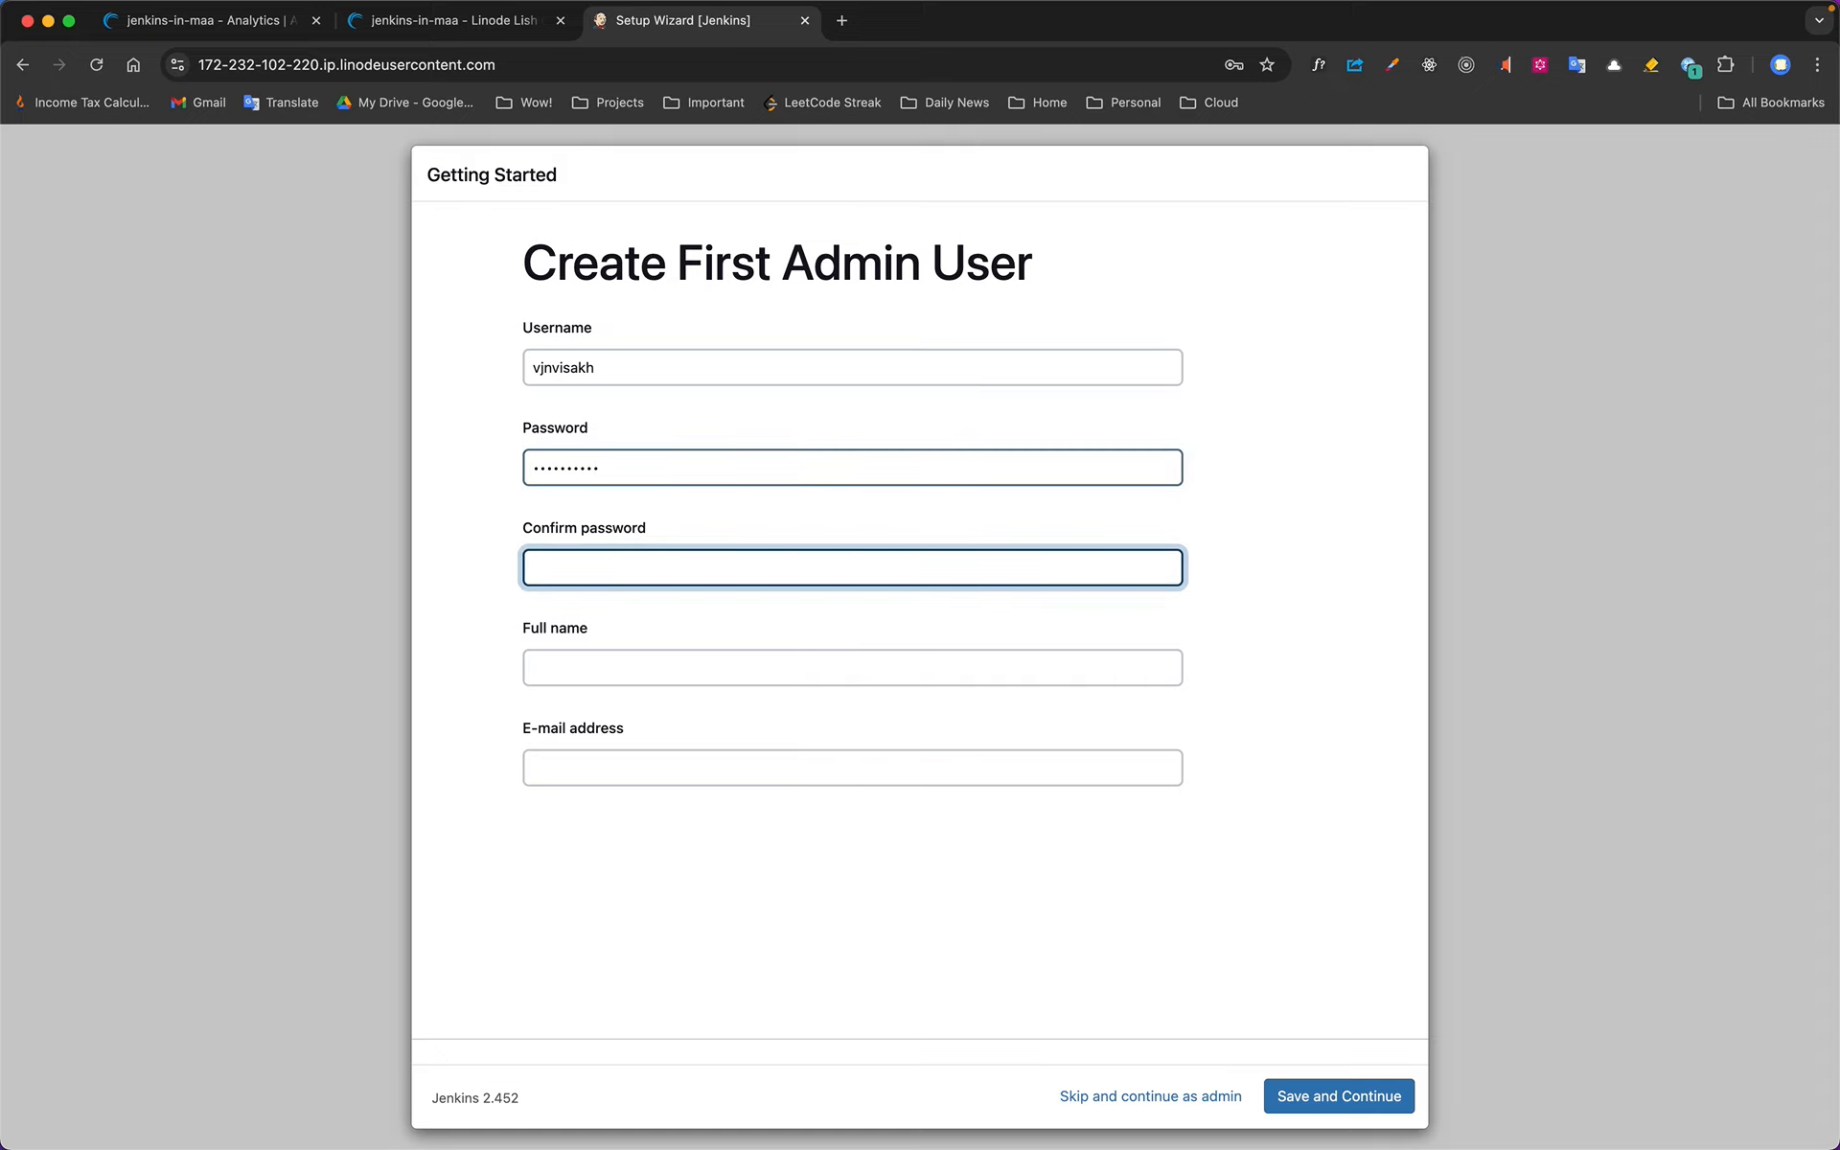
type("••••••••••")
key("Tab")
Fill in the admin user's full name and e-mail address from the saved suggestions and save the account
type("Visak")
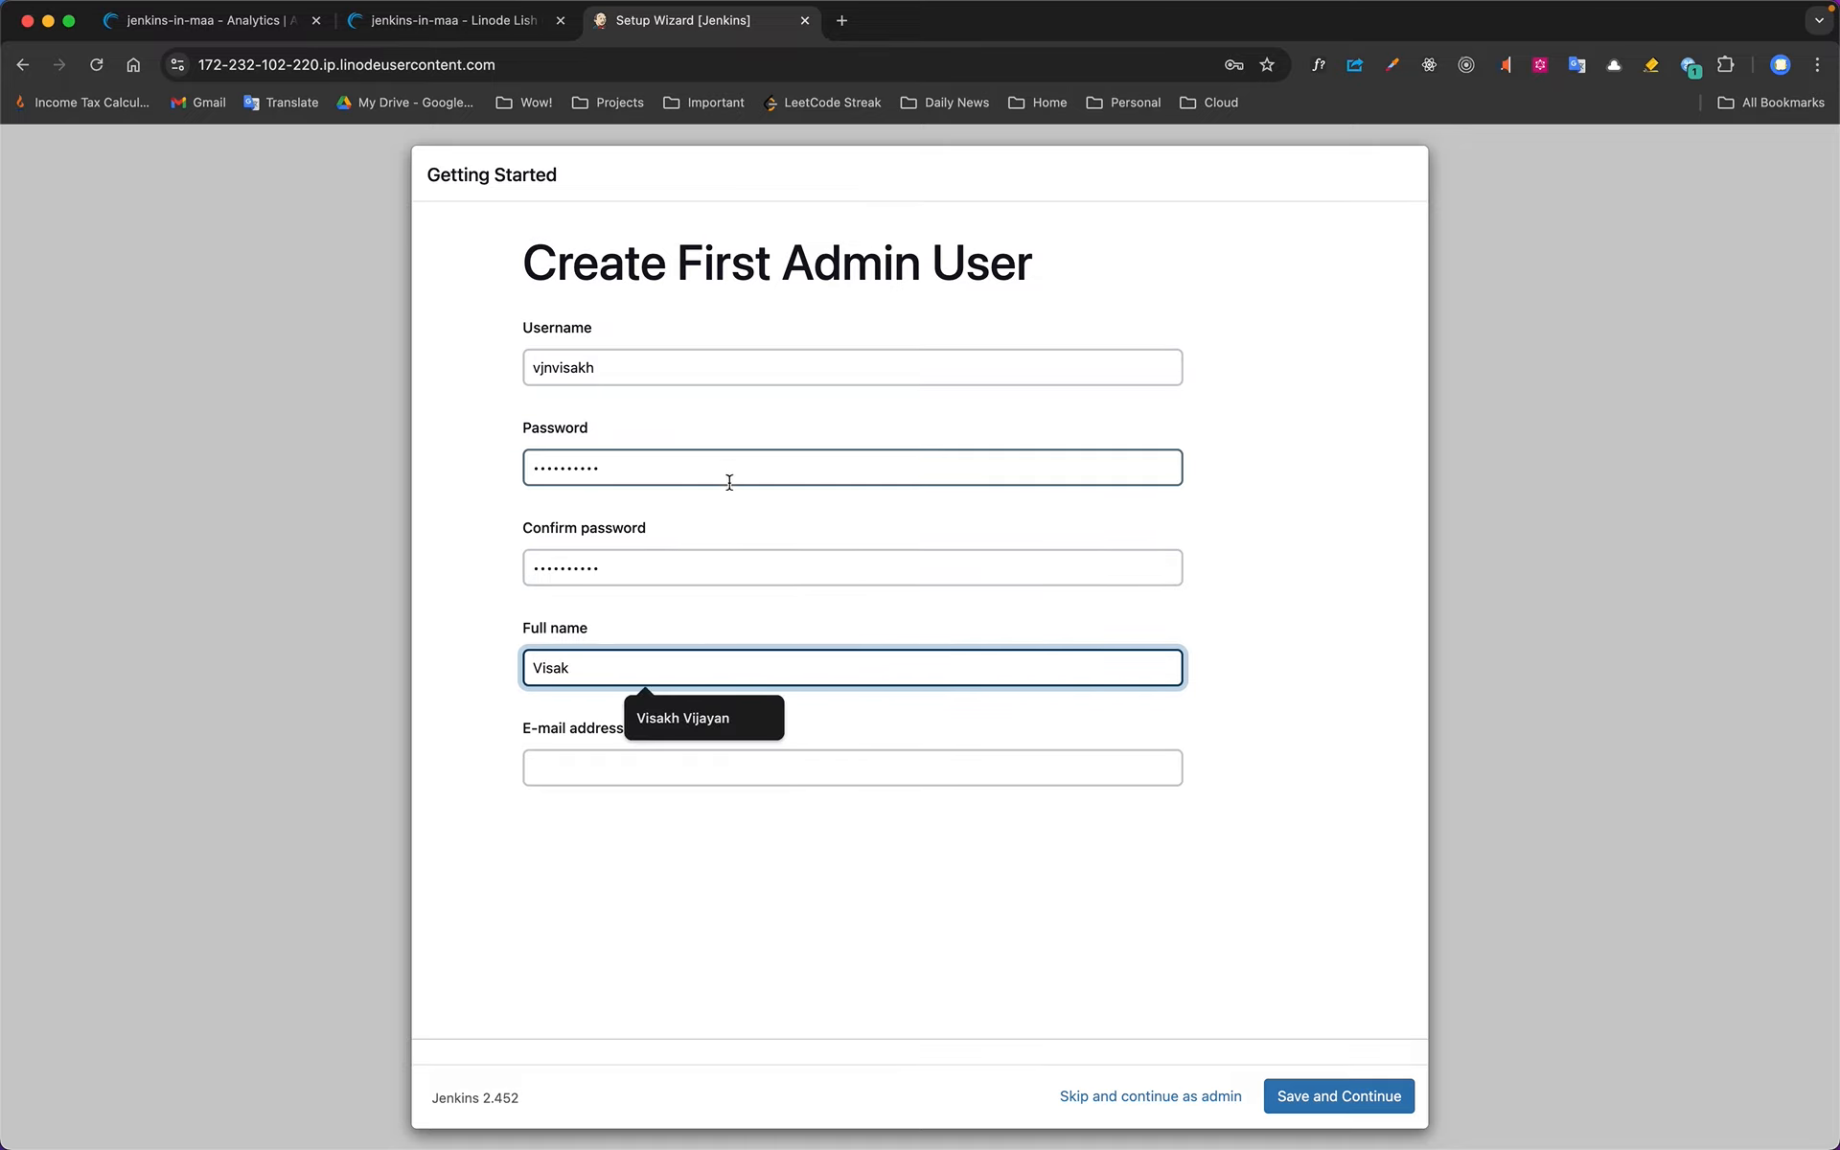
left_click(722, 719)
left_click(723, 765)
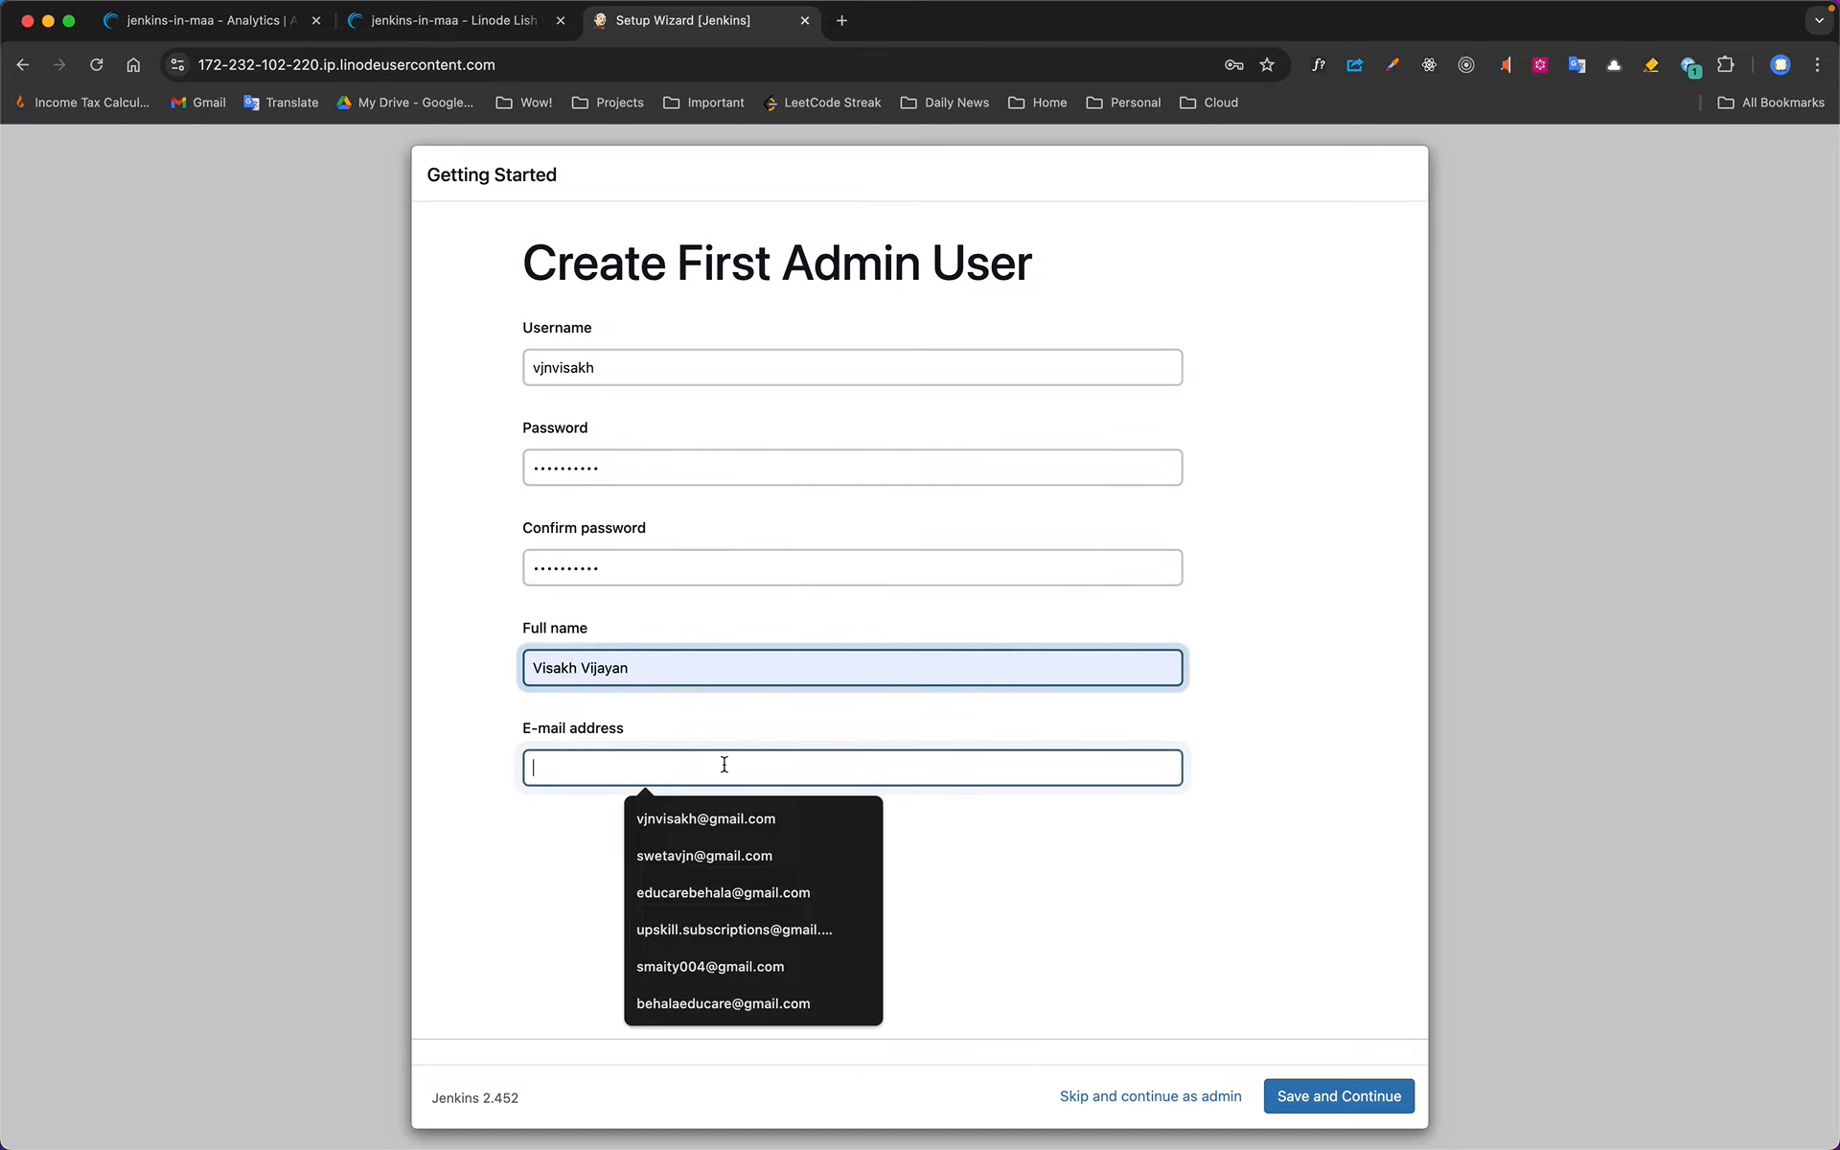
left_click(728, 817)
left_click(1349, 1095)
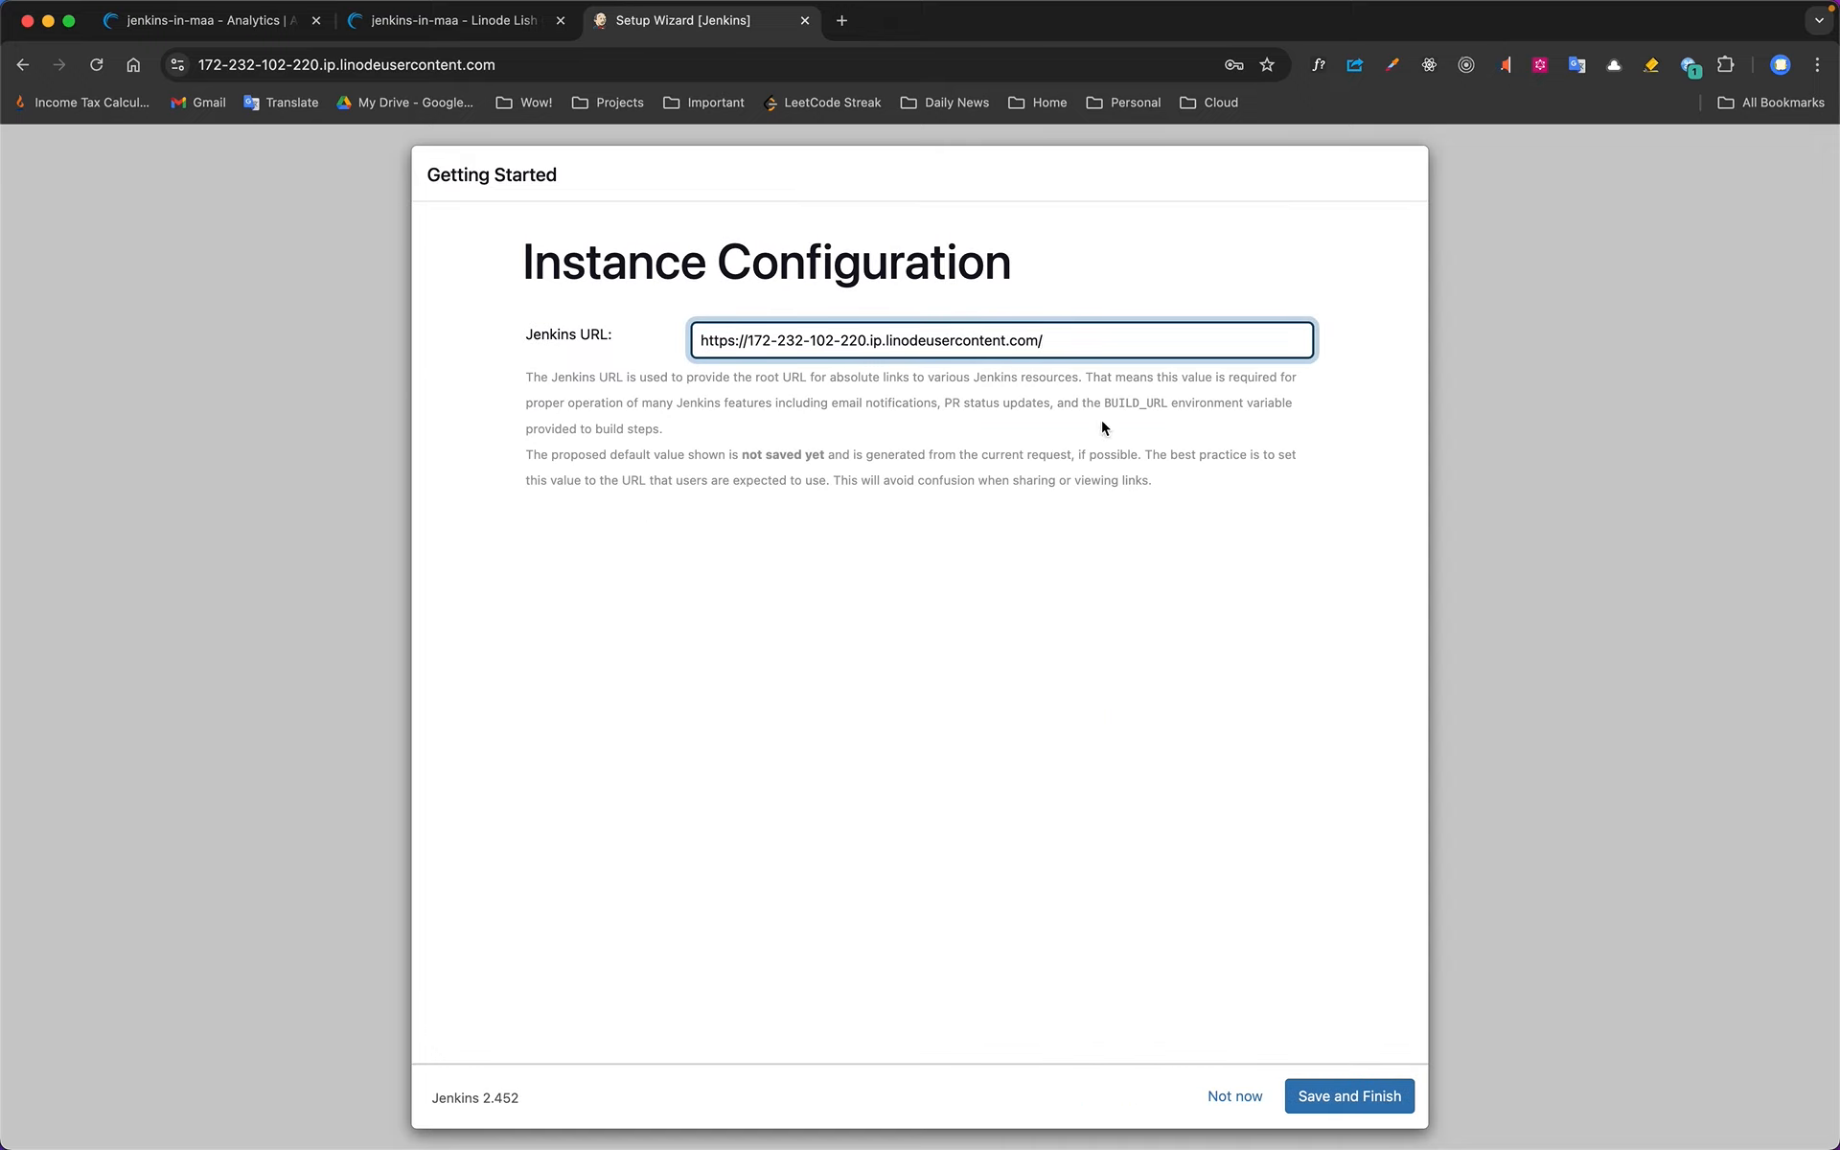
left_click(1366, 1106)
left_click(618, 391)
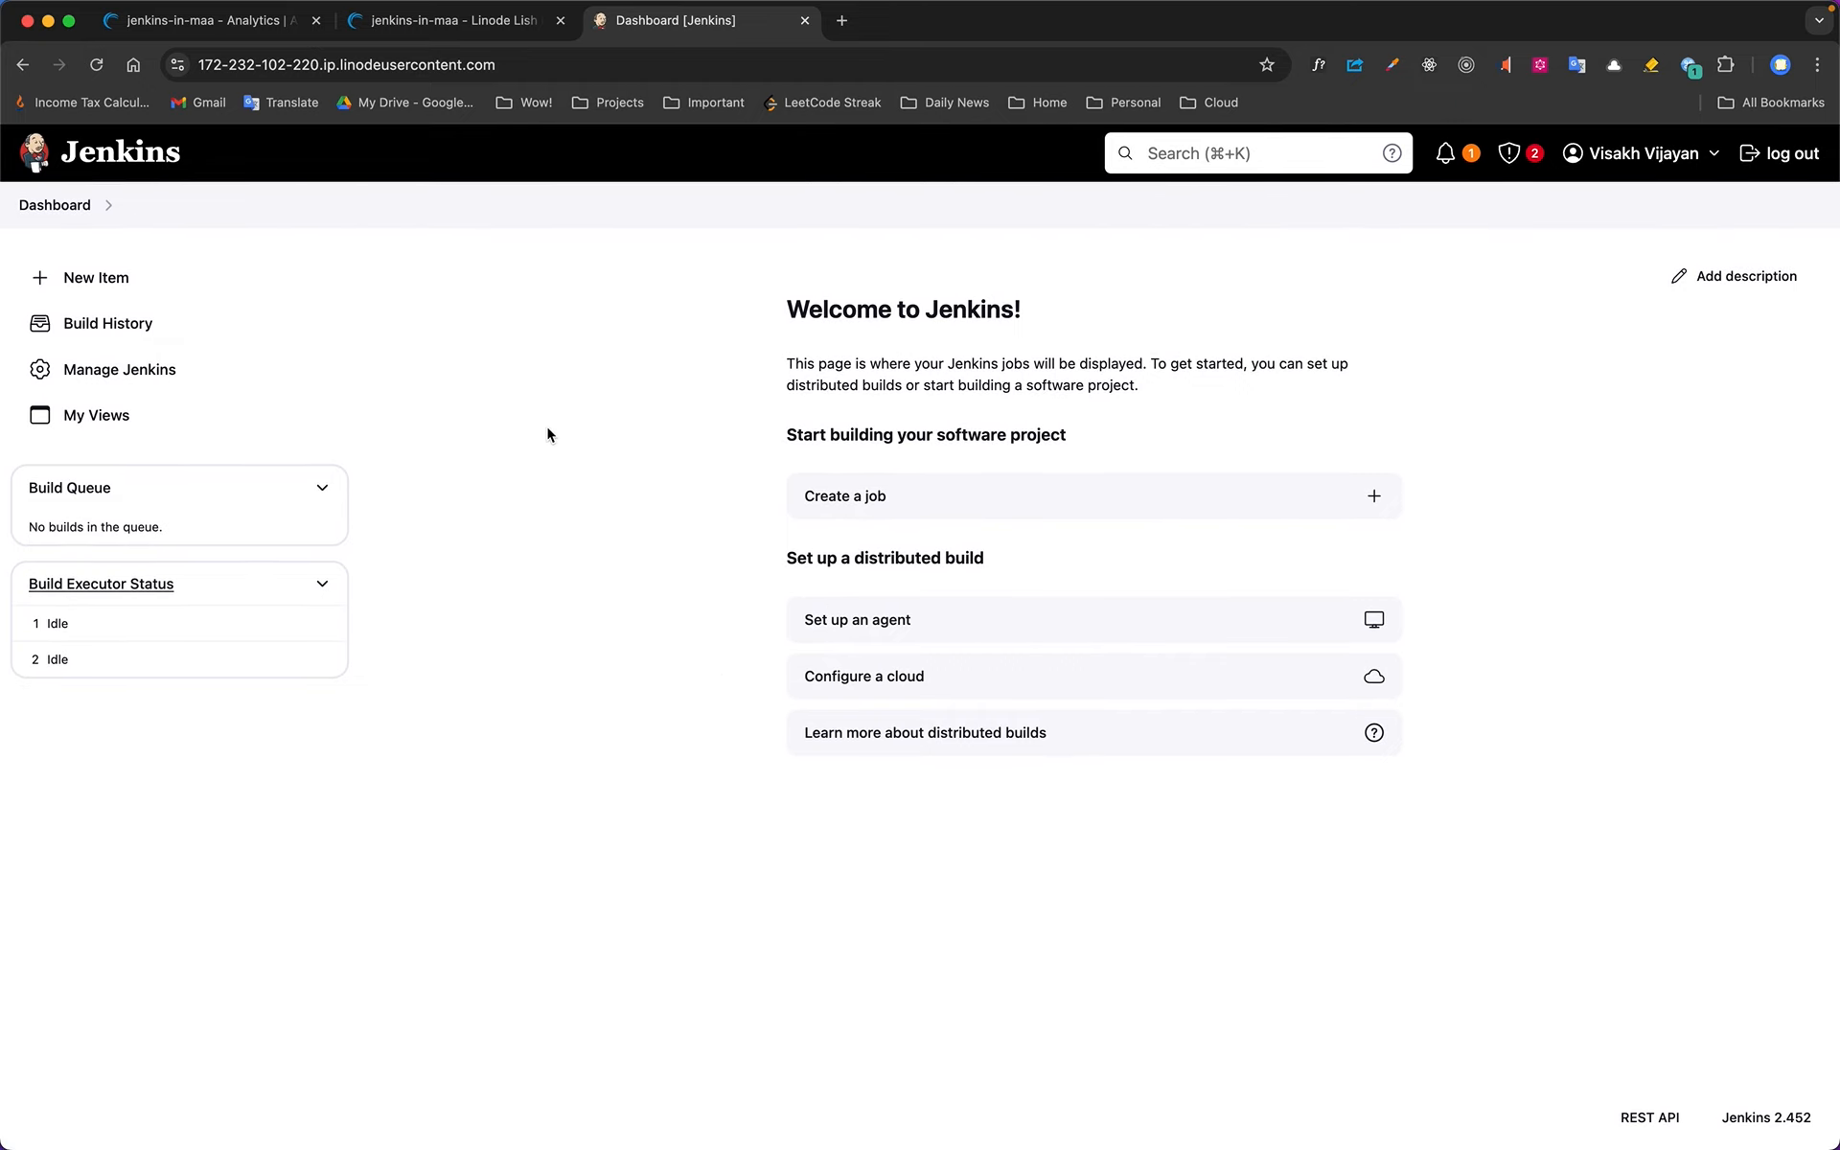
Look through the item types offered for a new Jenkins item and return to the dashboard
left_click(169, 279)
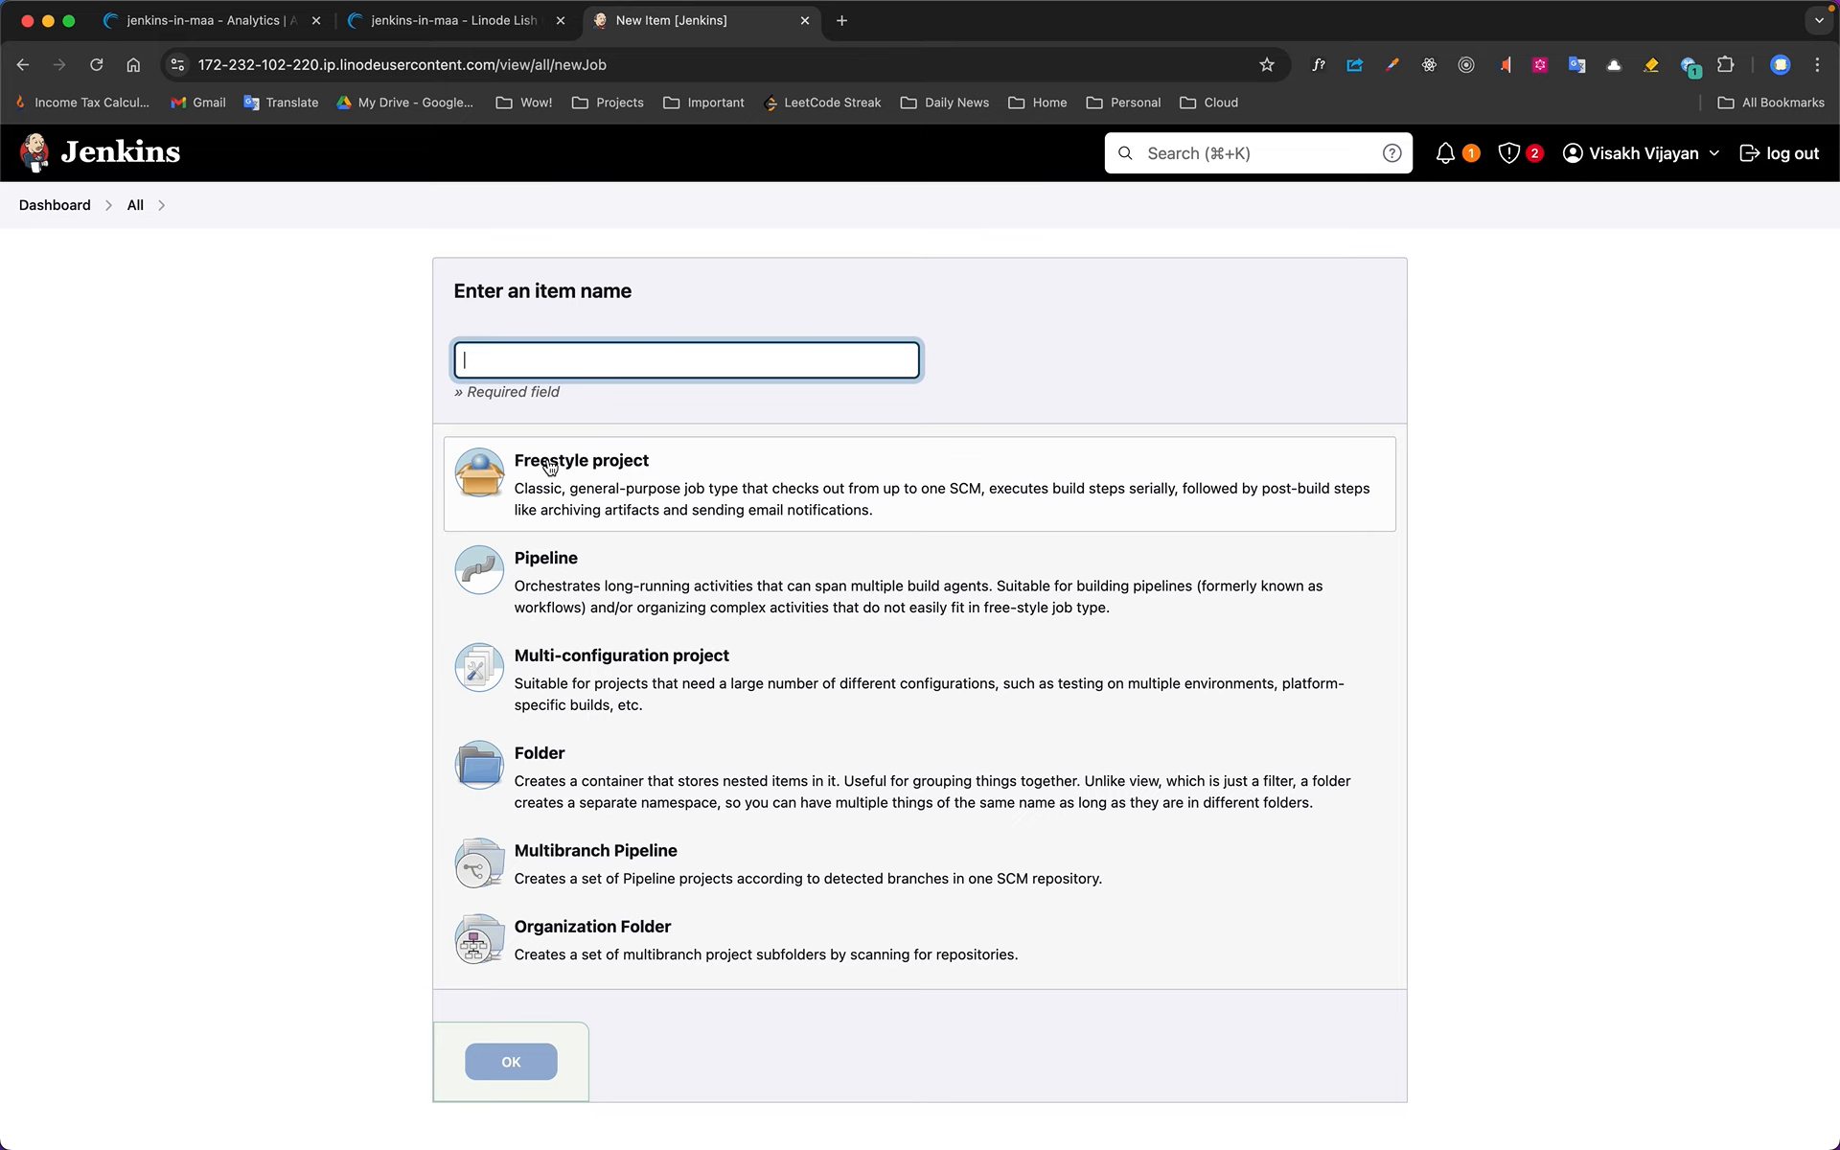
scroll(881, 660, "down", 2)
scroll(887, 666, "up", 3)
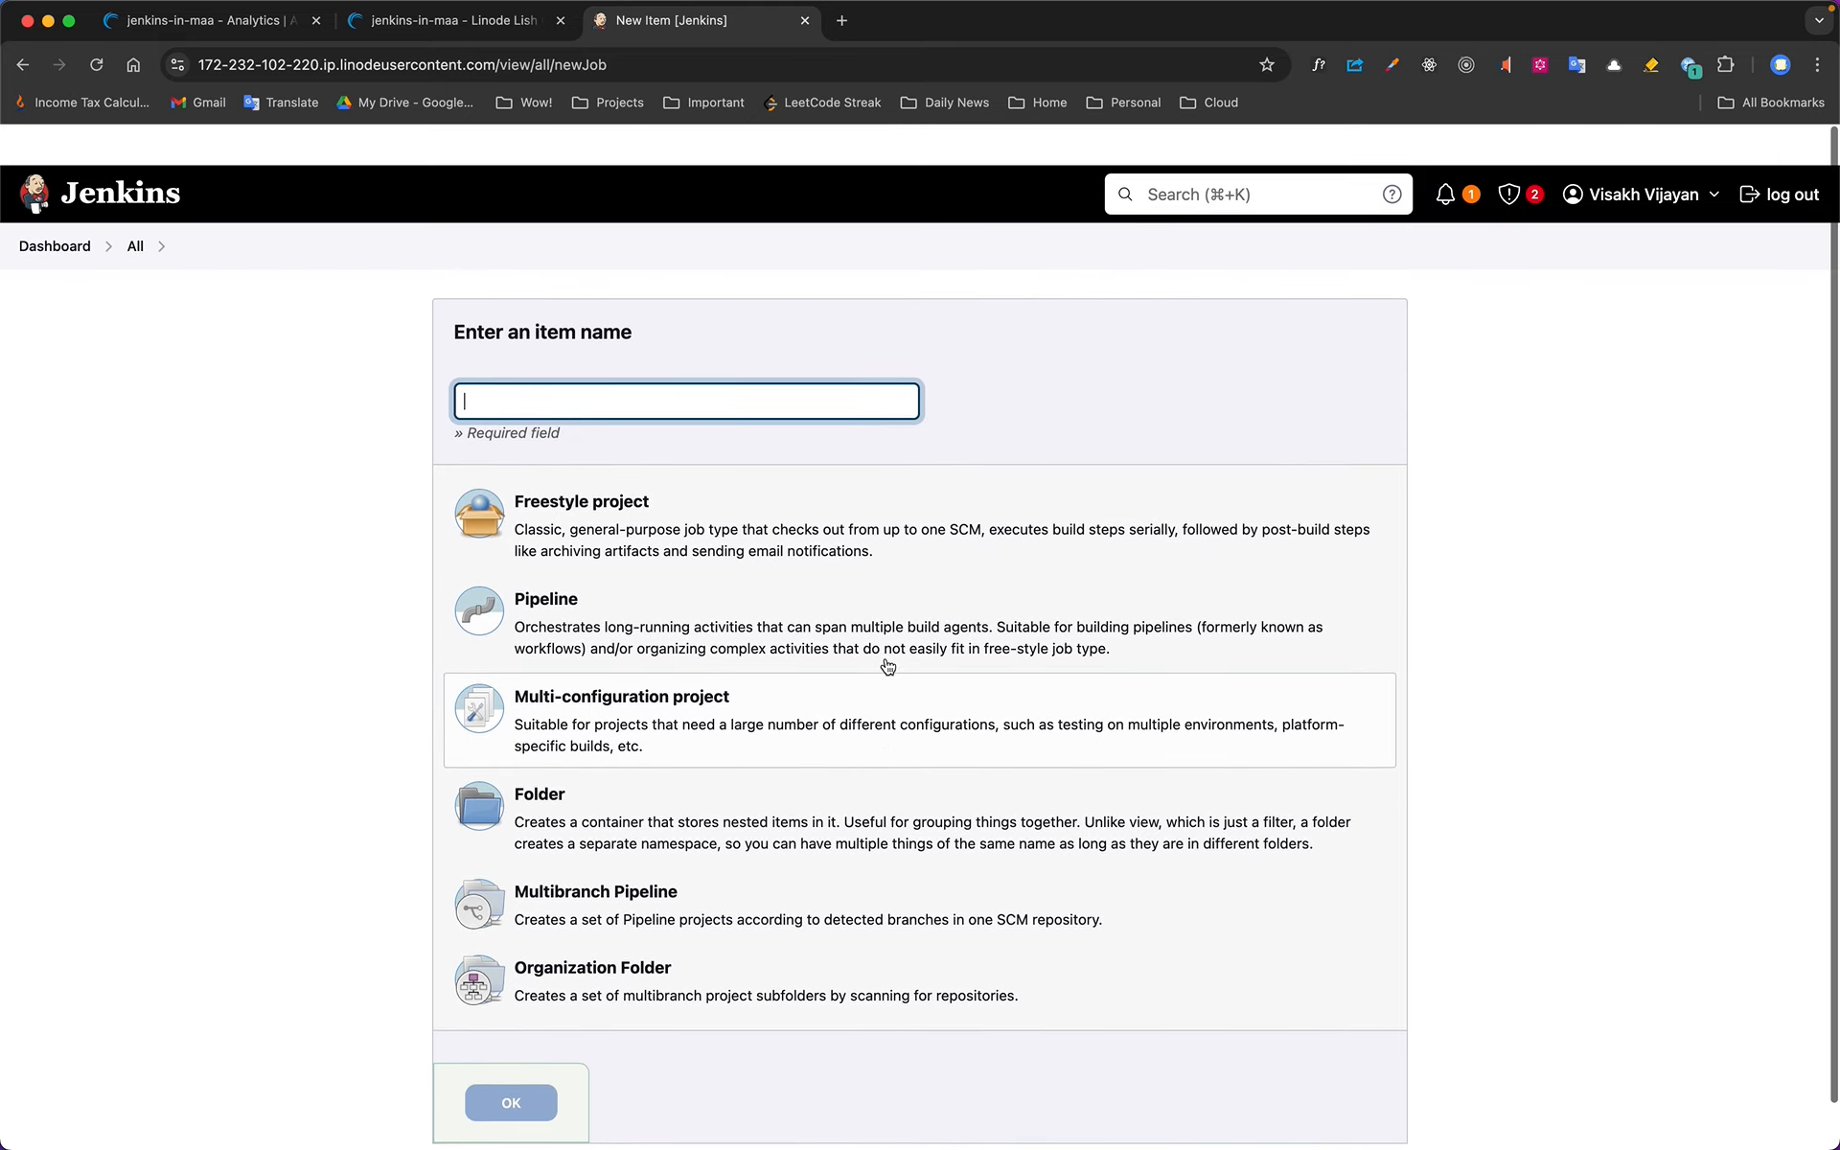
left_click(57, 204)
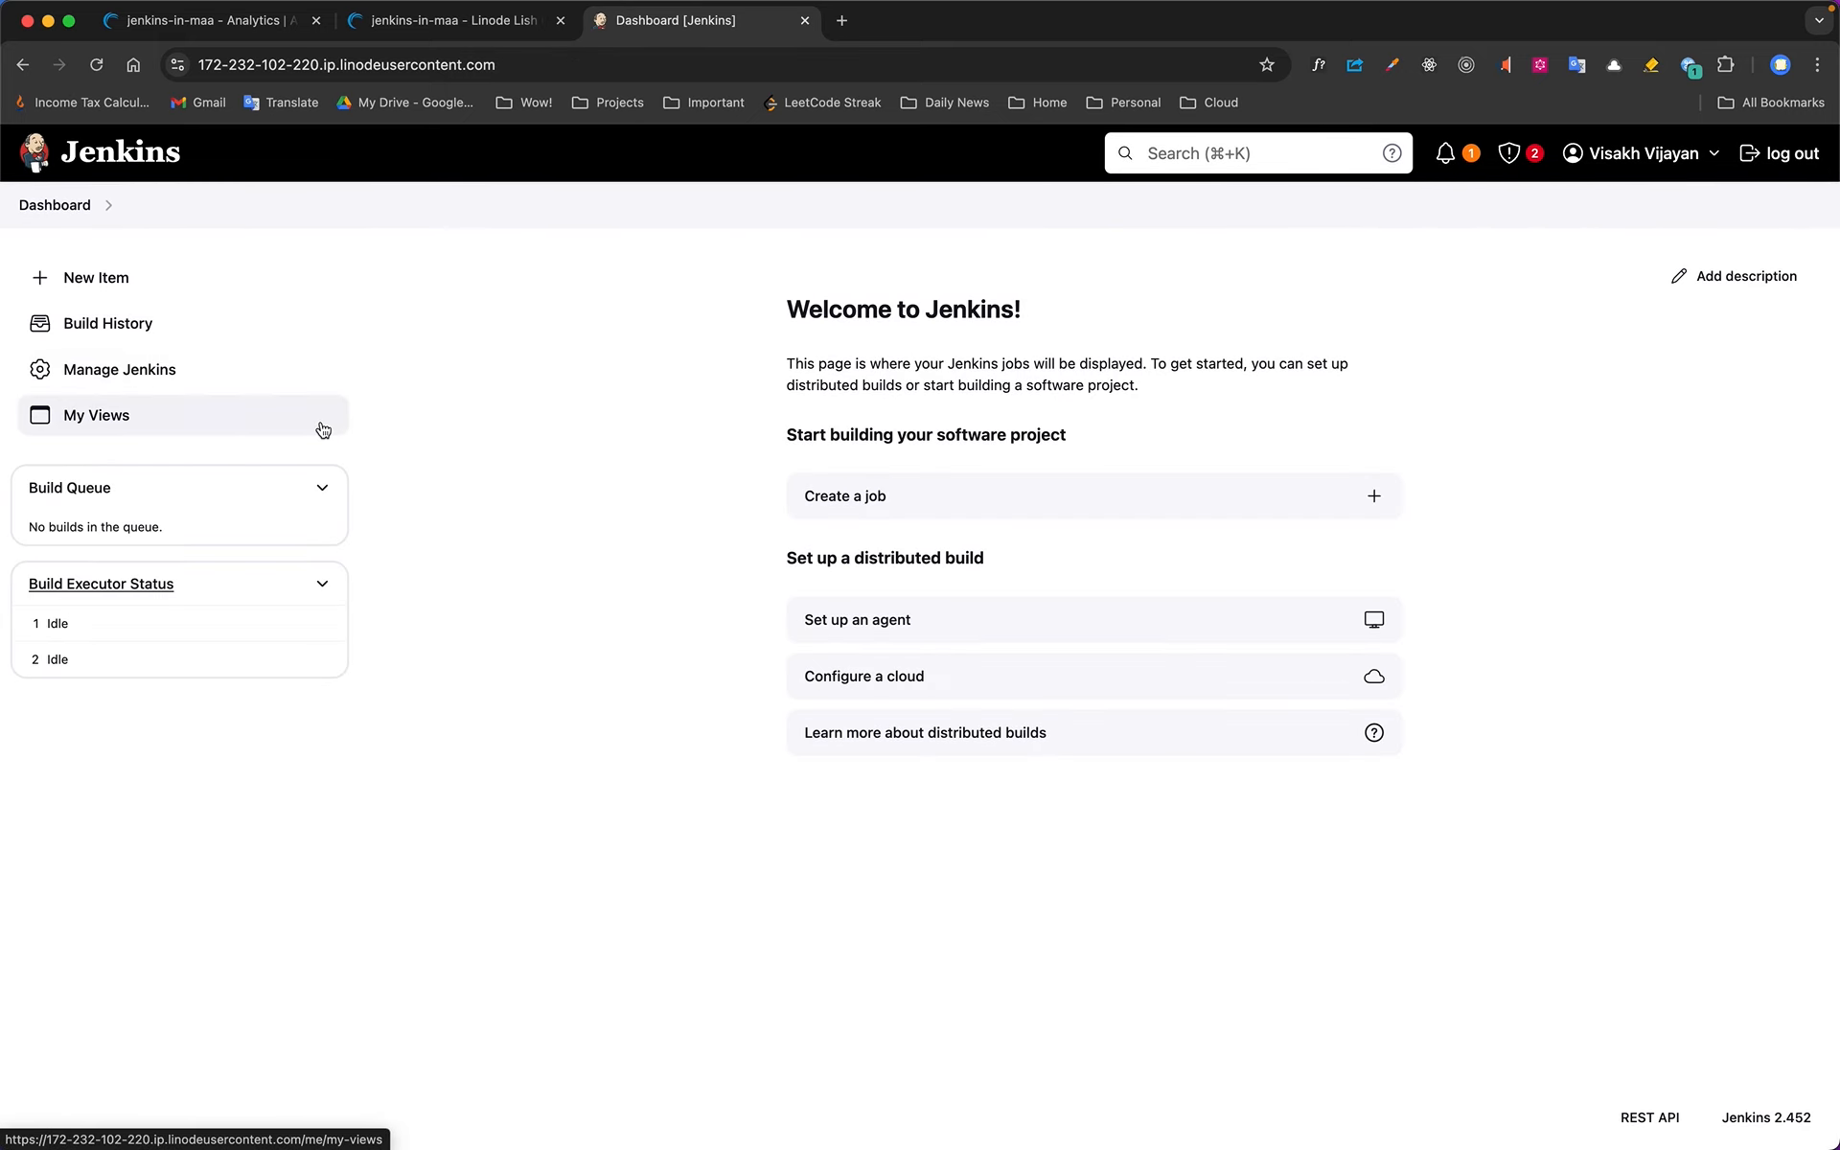
scroll(606, 703, "up", 1)
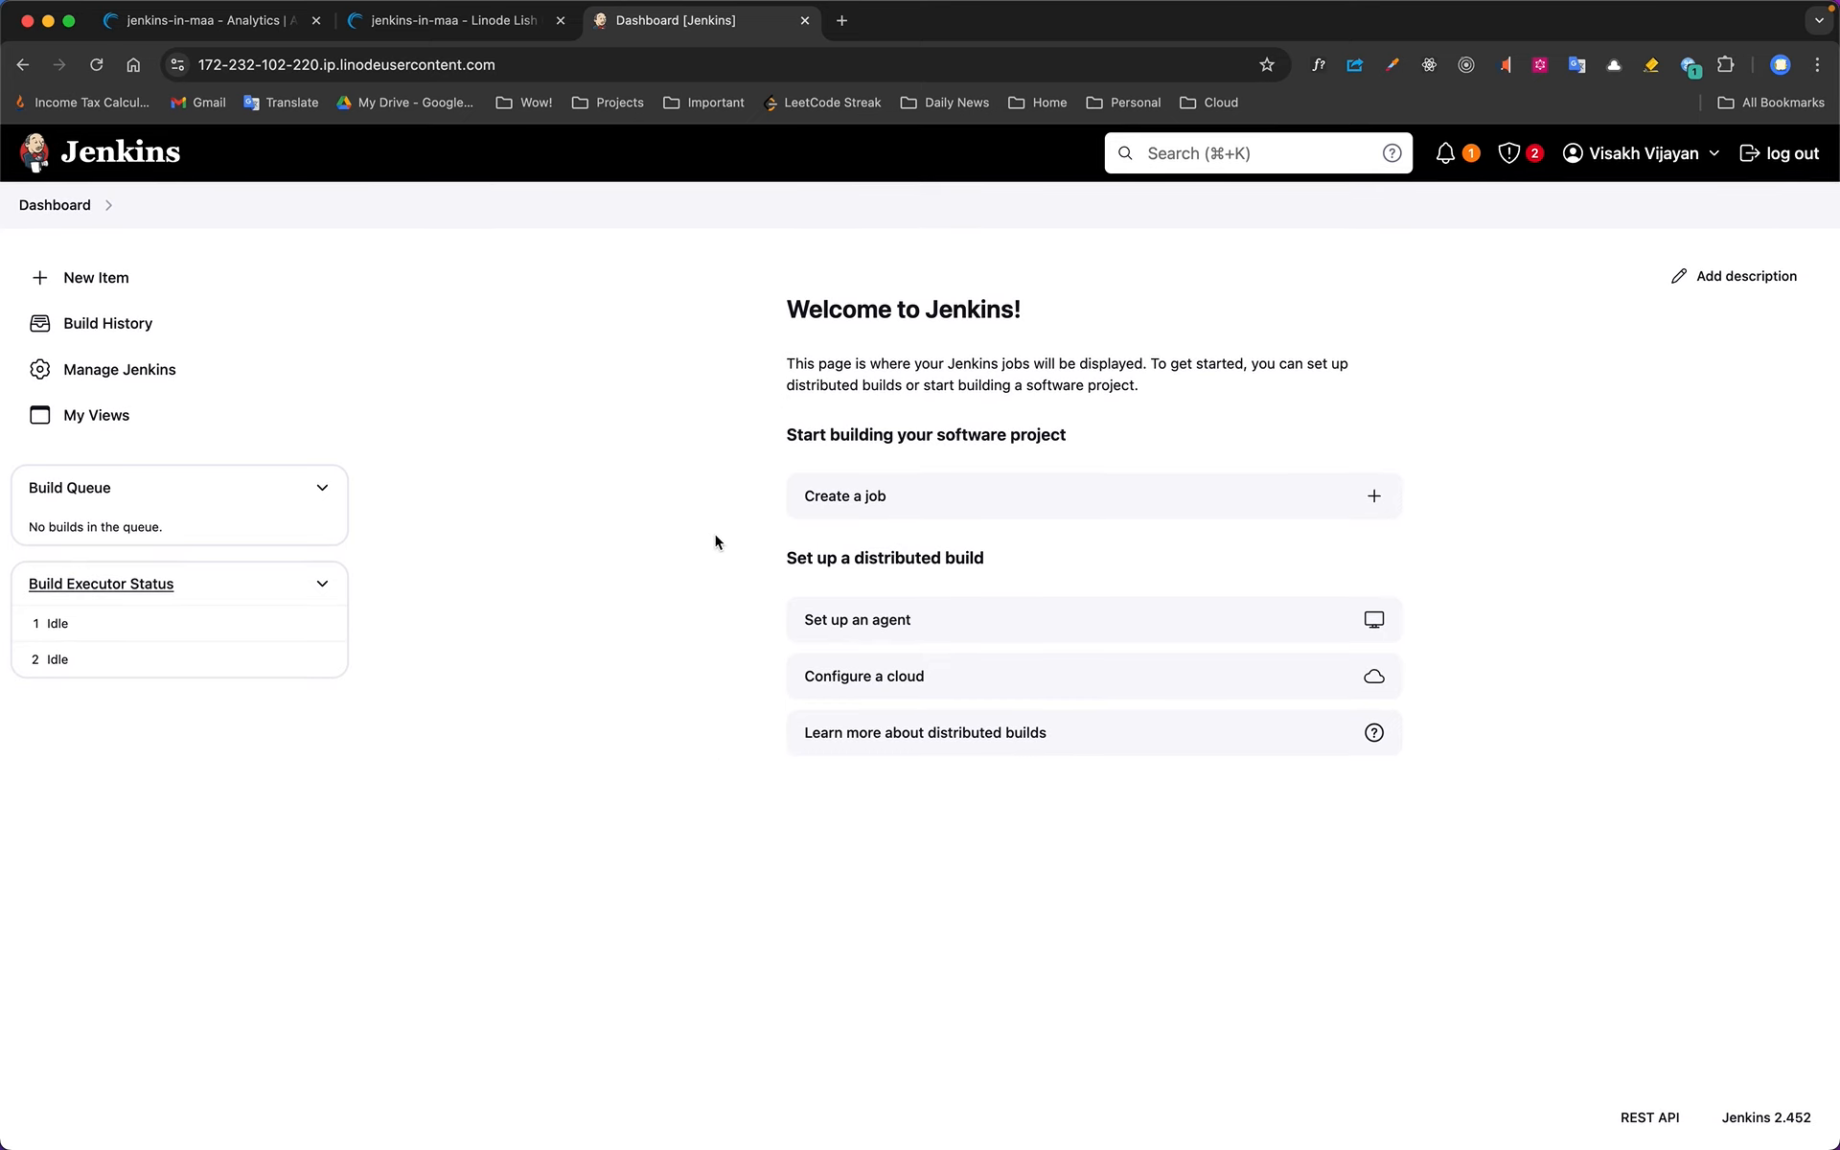
Copy the Jenkins dashboard address, close its tab, and load the address again in a new tab
left_click(724, 65)
key("super+c")
key("super+w")
left_click(599, 23)
key("super+v")
key("Return")
Open the jenkins-in-maa Linode from the Linodes list in Akamai Cloud Manager and power it off
left_click(220, 26)
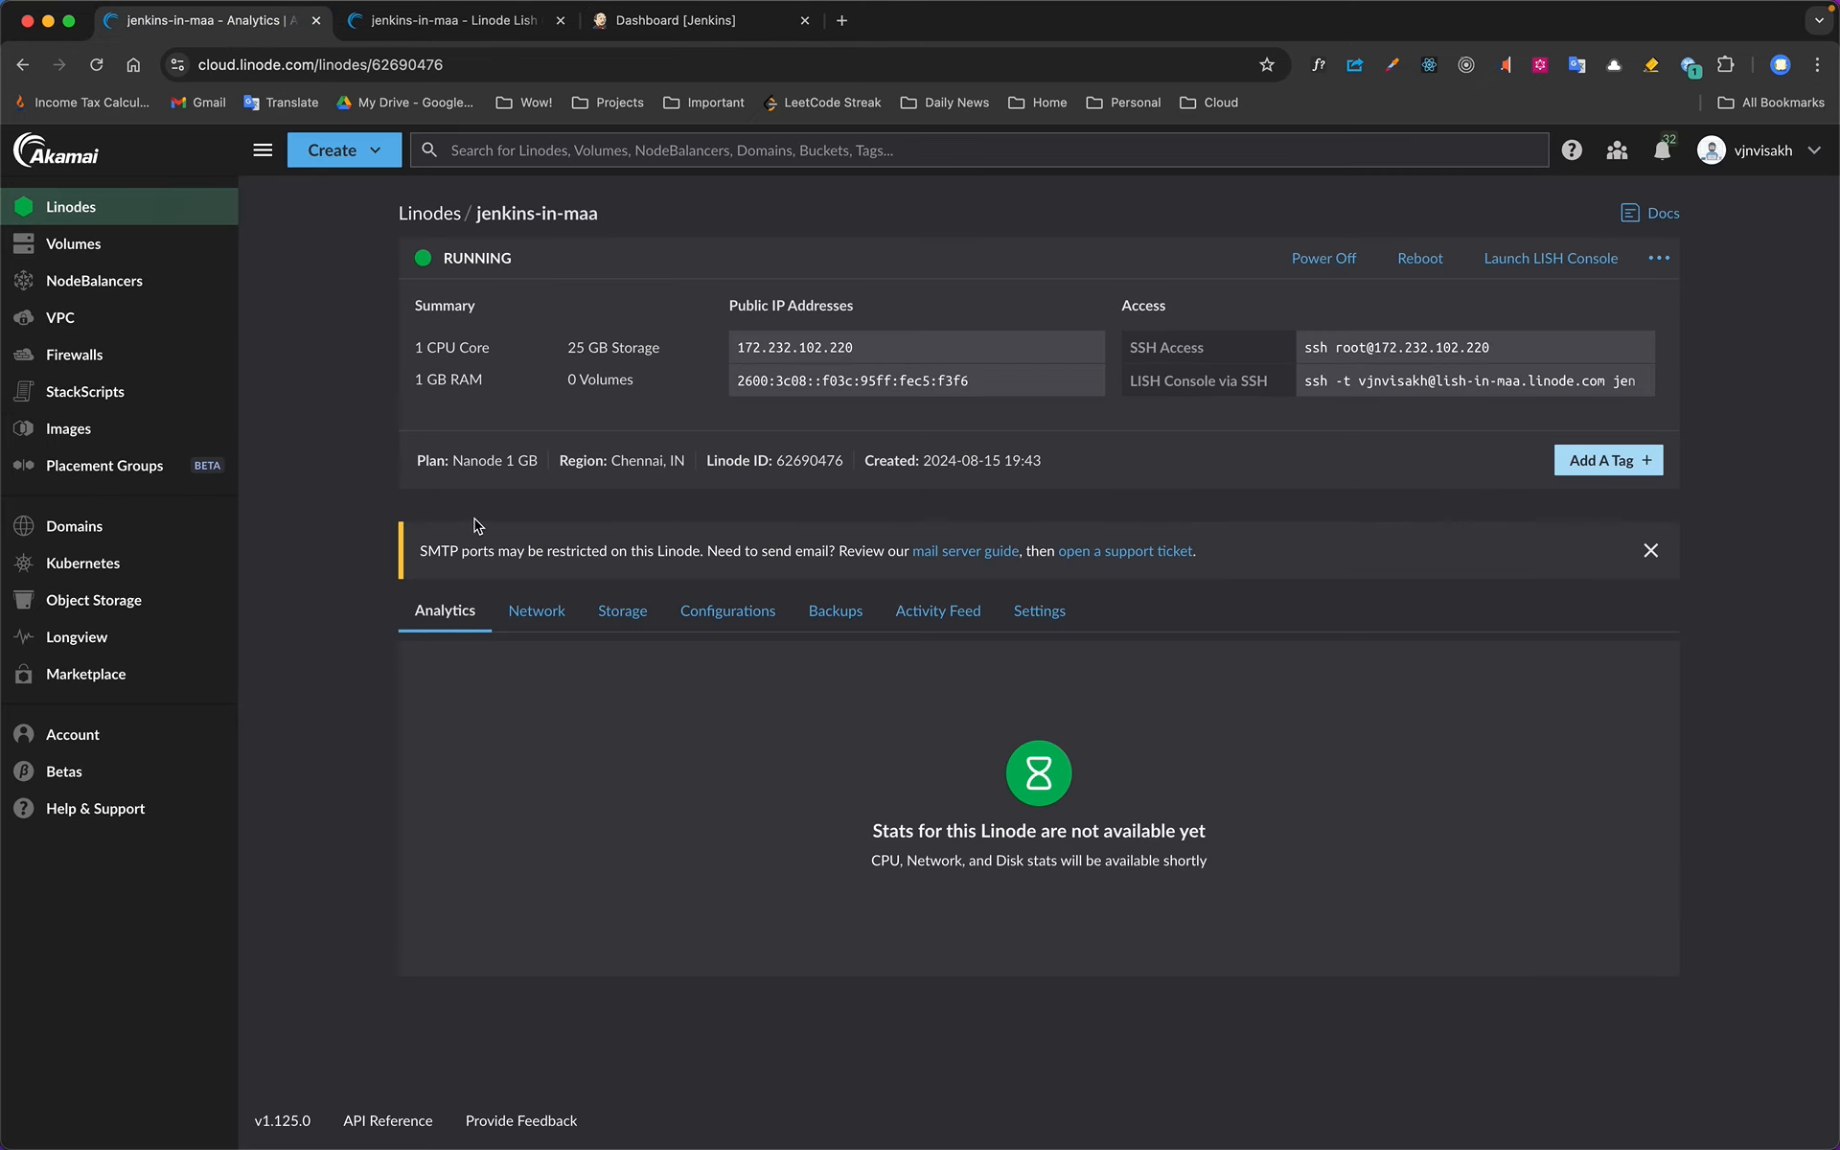
left_click(143, 204)
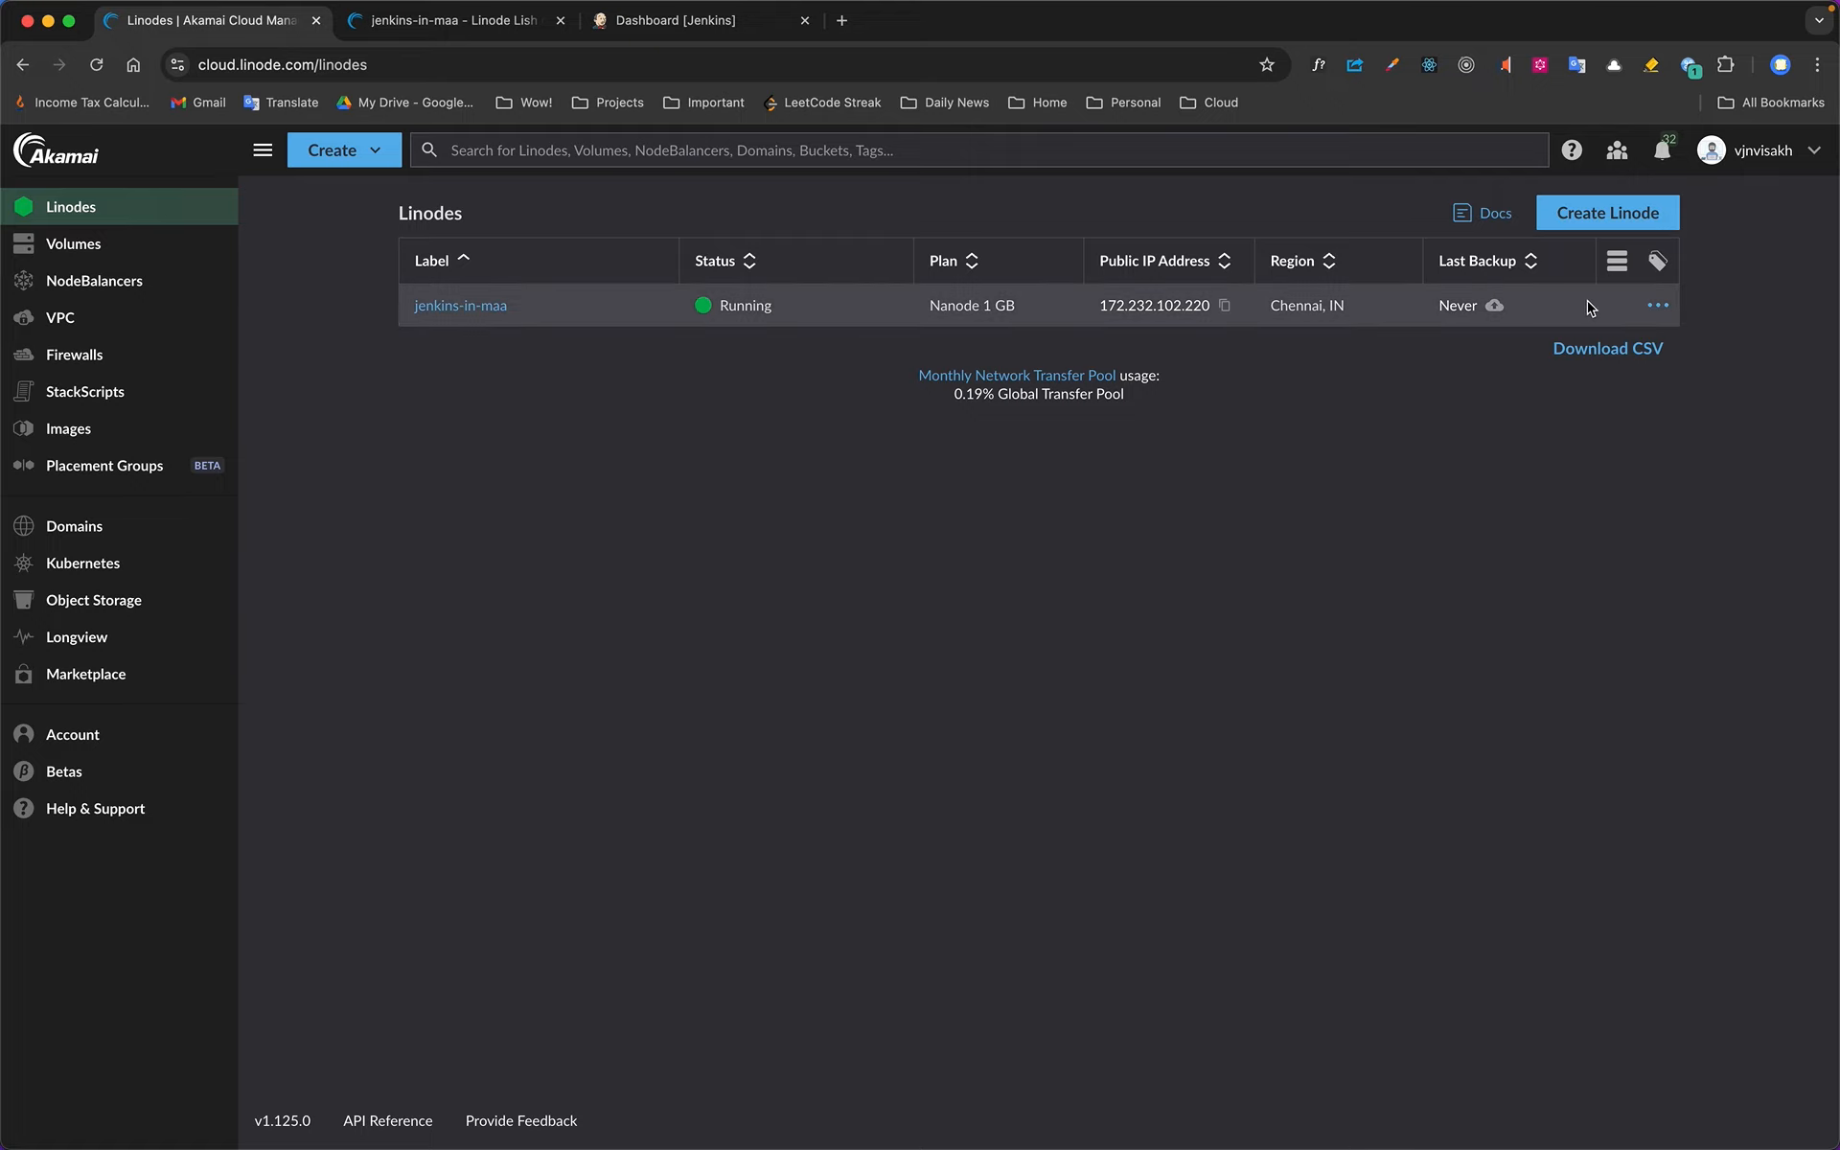
left_click(500, 308)
left_click(1305, 257)
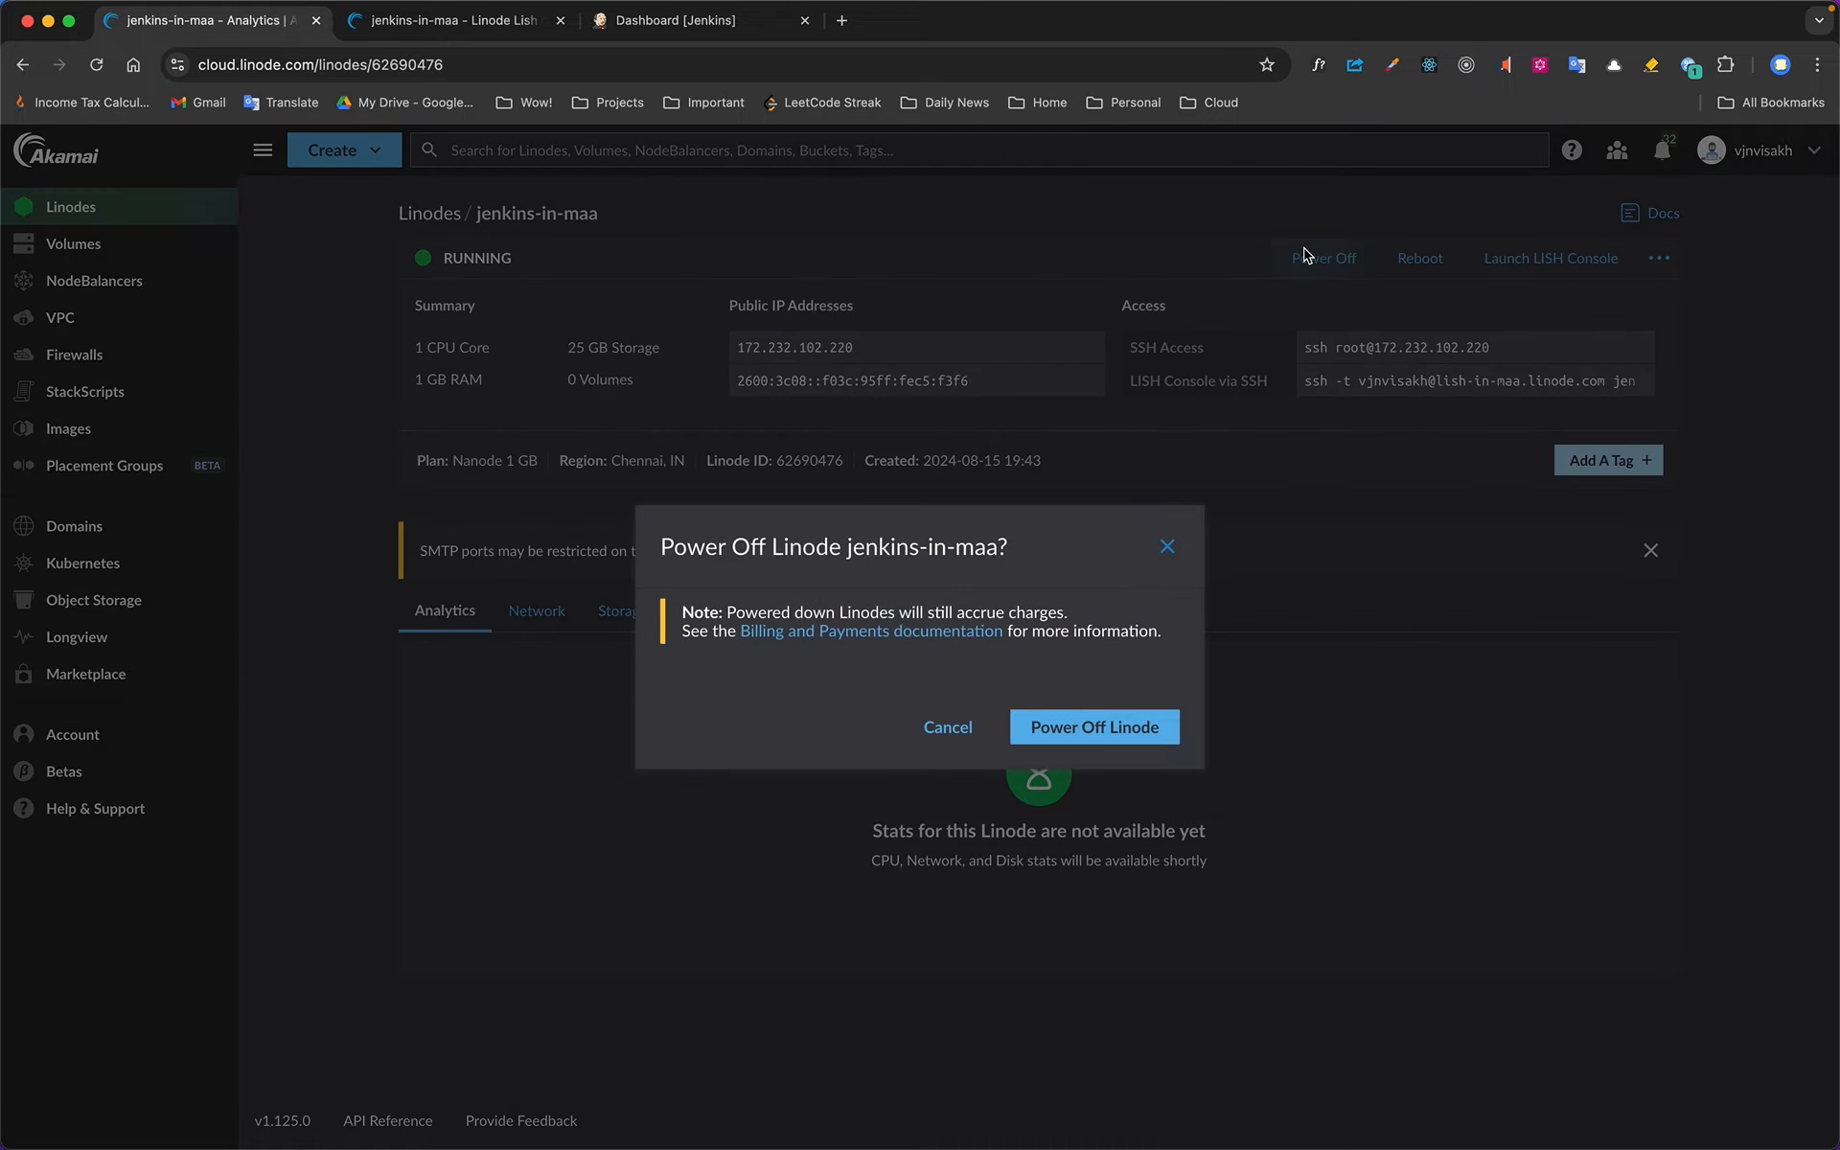
left_click(1114, 732)
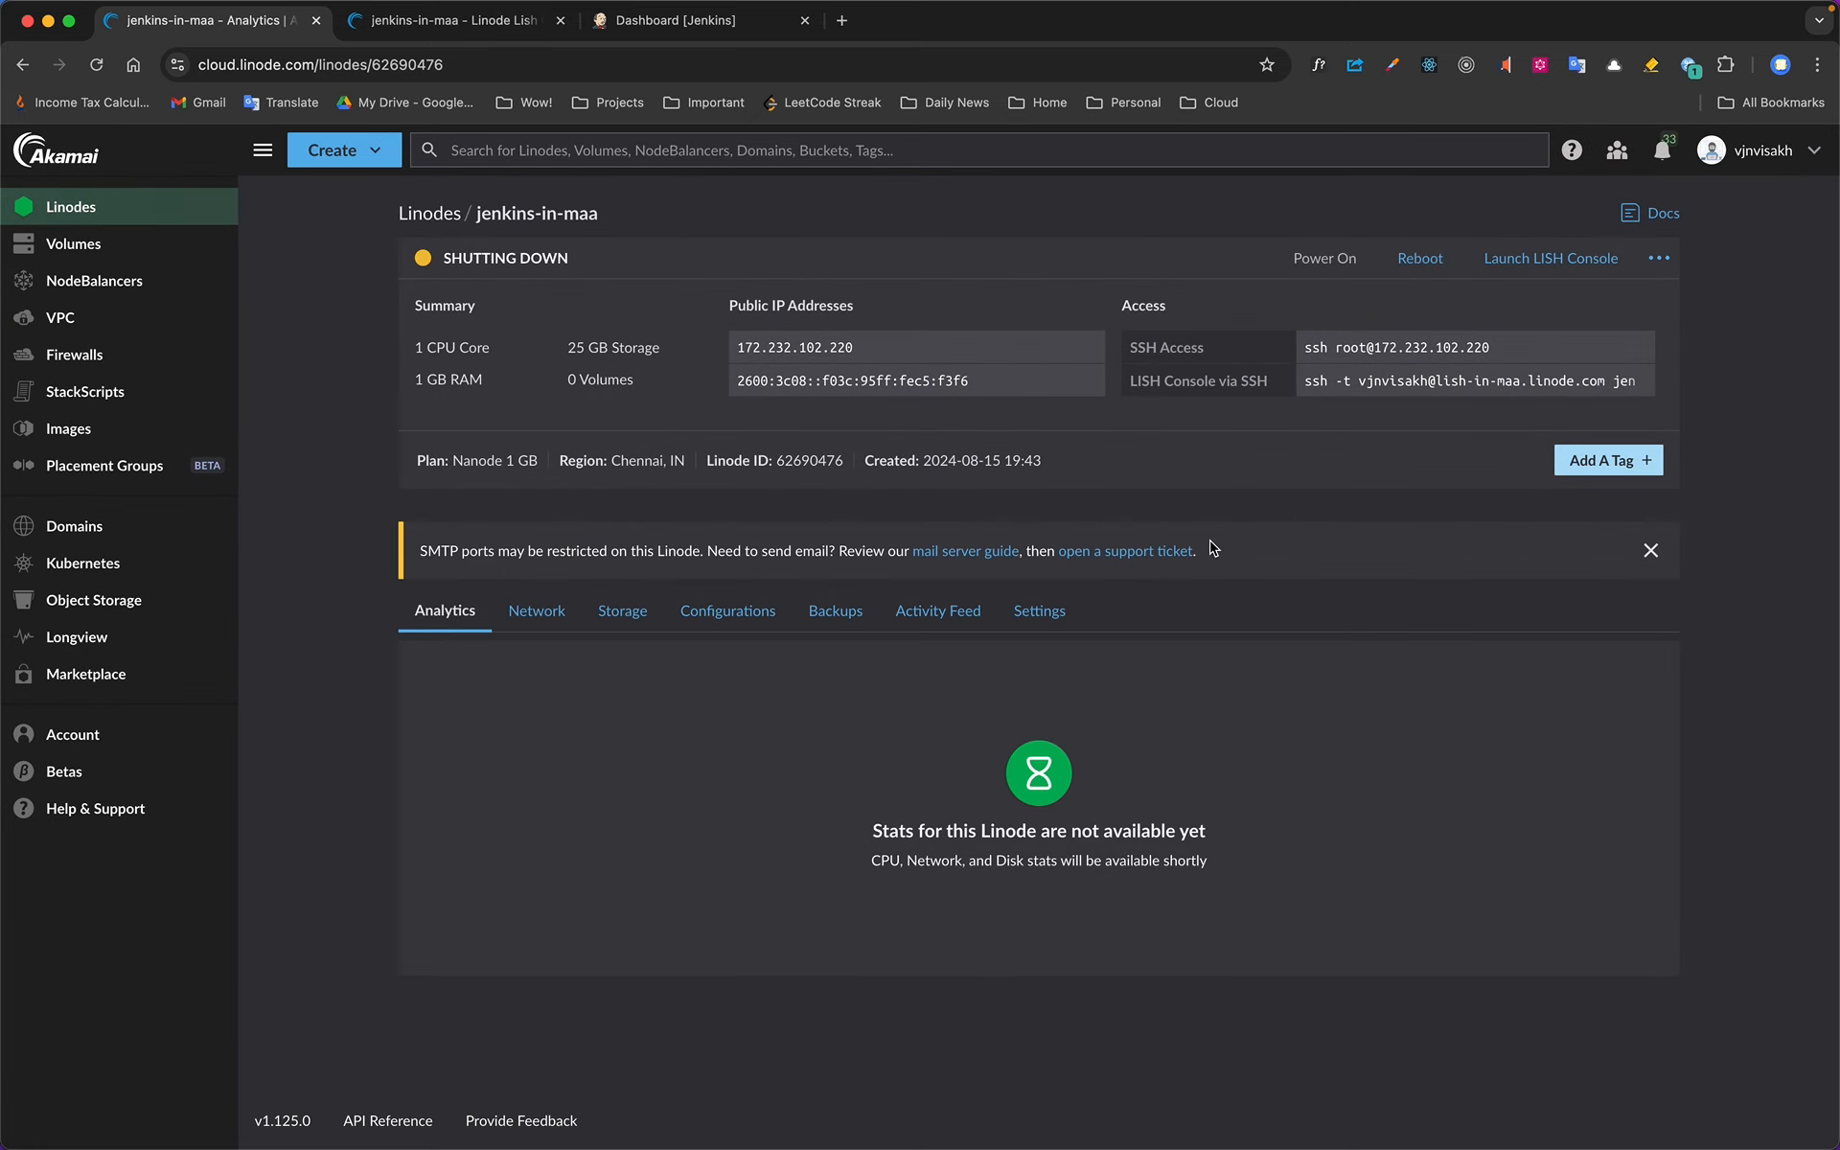
mouse_move(1101, 16)
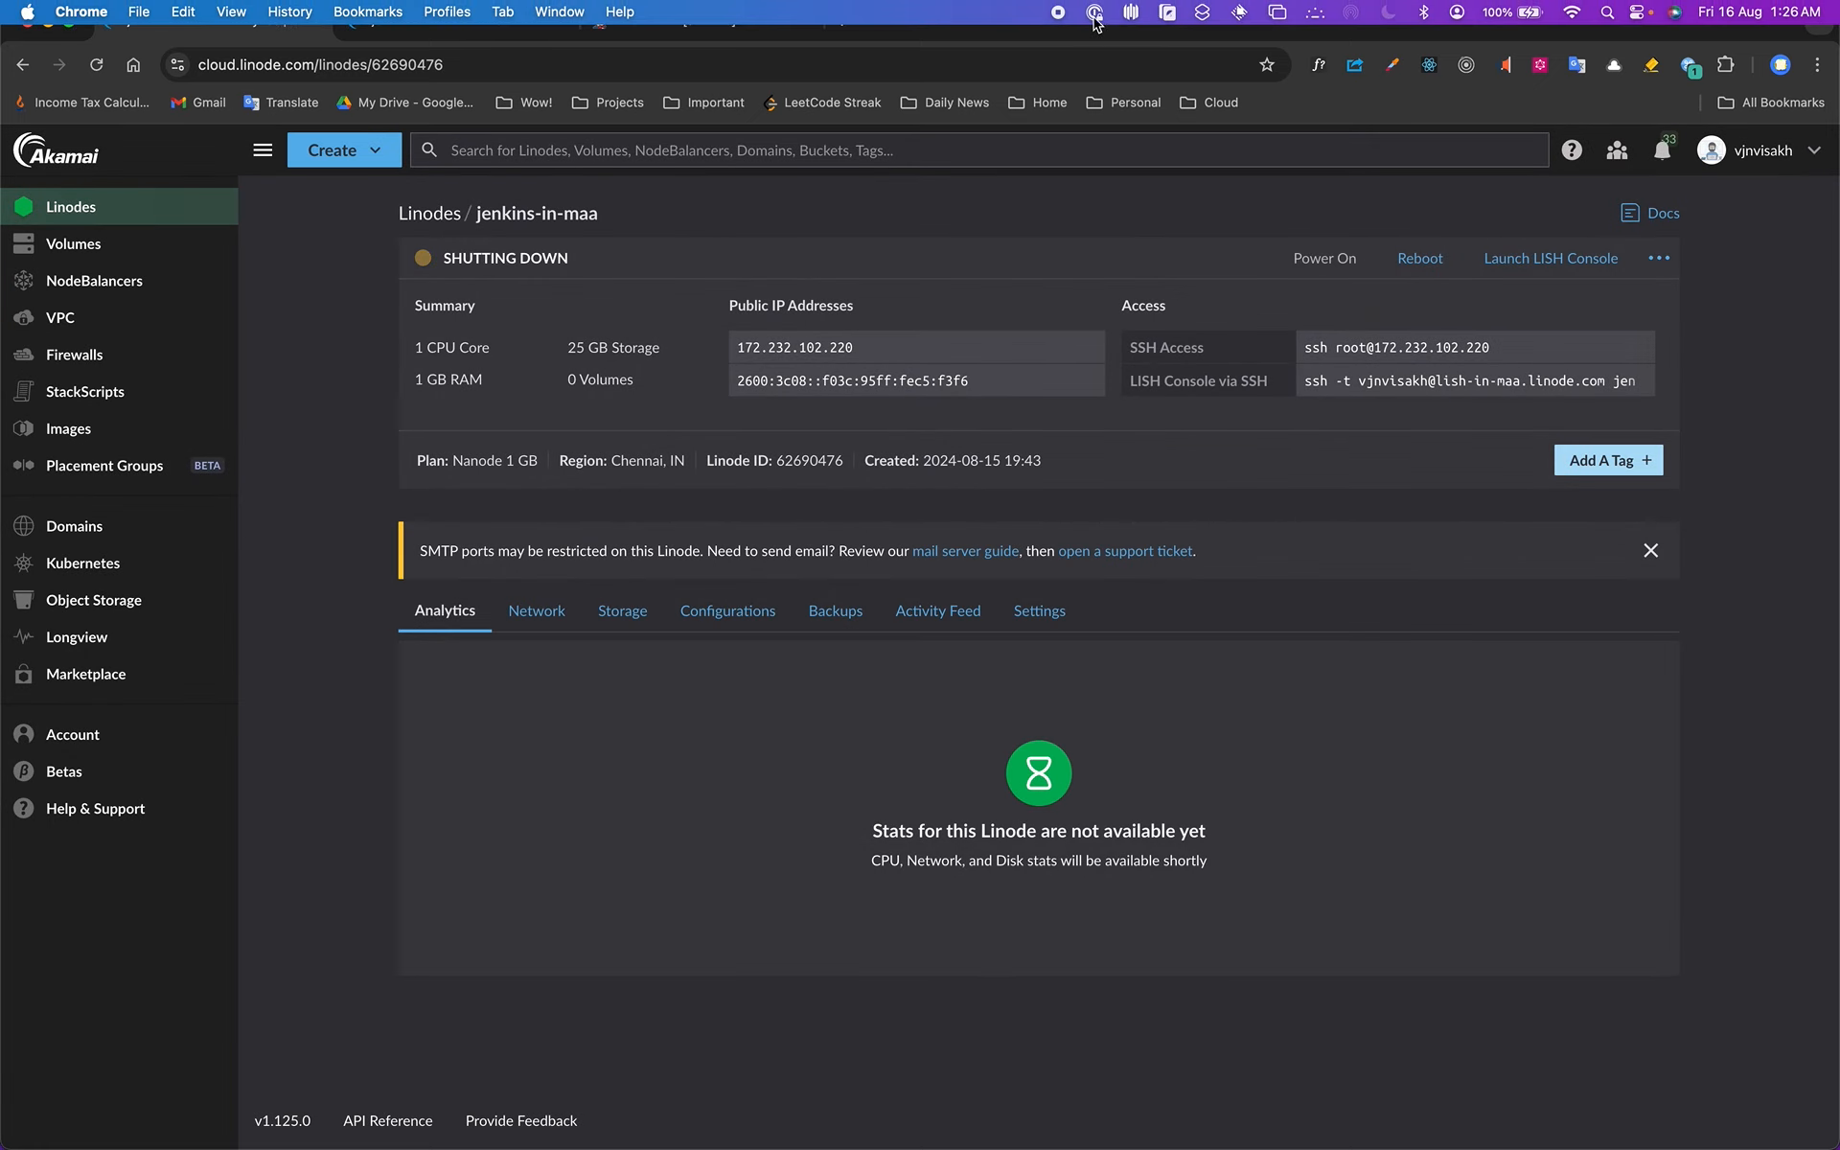